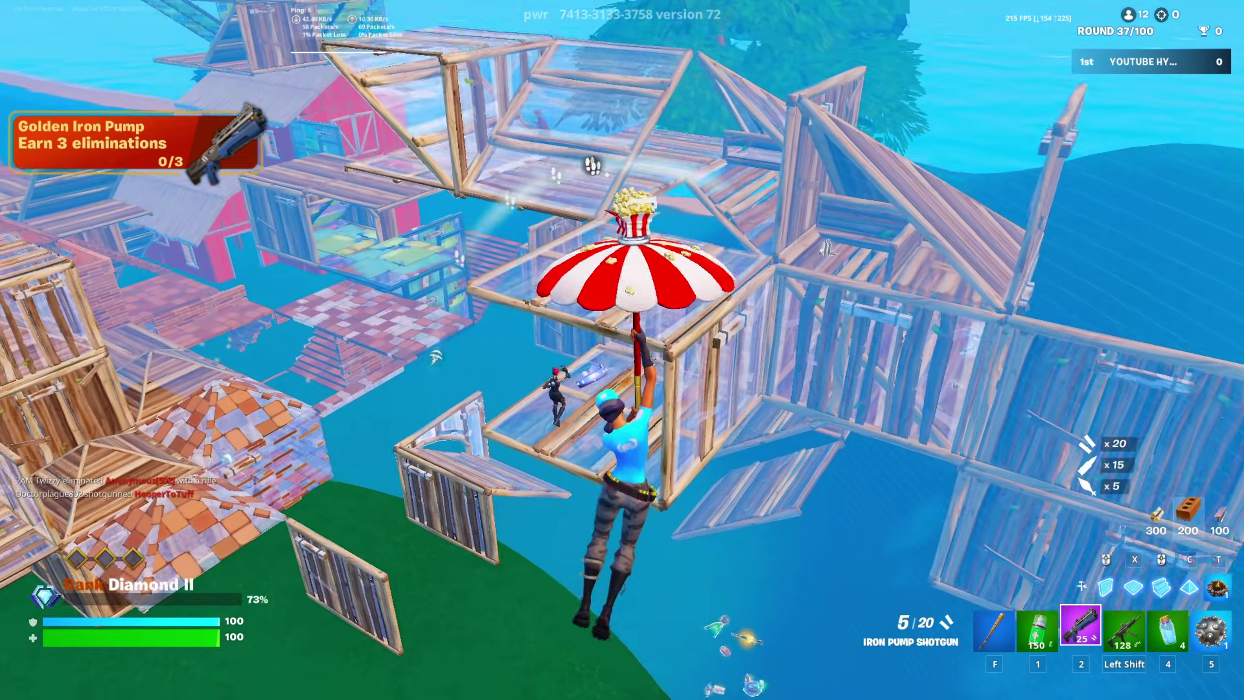
- Fight the nearby enemy with brick walls and the shotgun until it is eliminated
{"action": "left_click", "coordinate": [622, 350]}
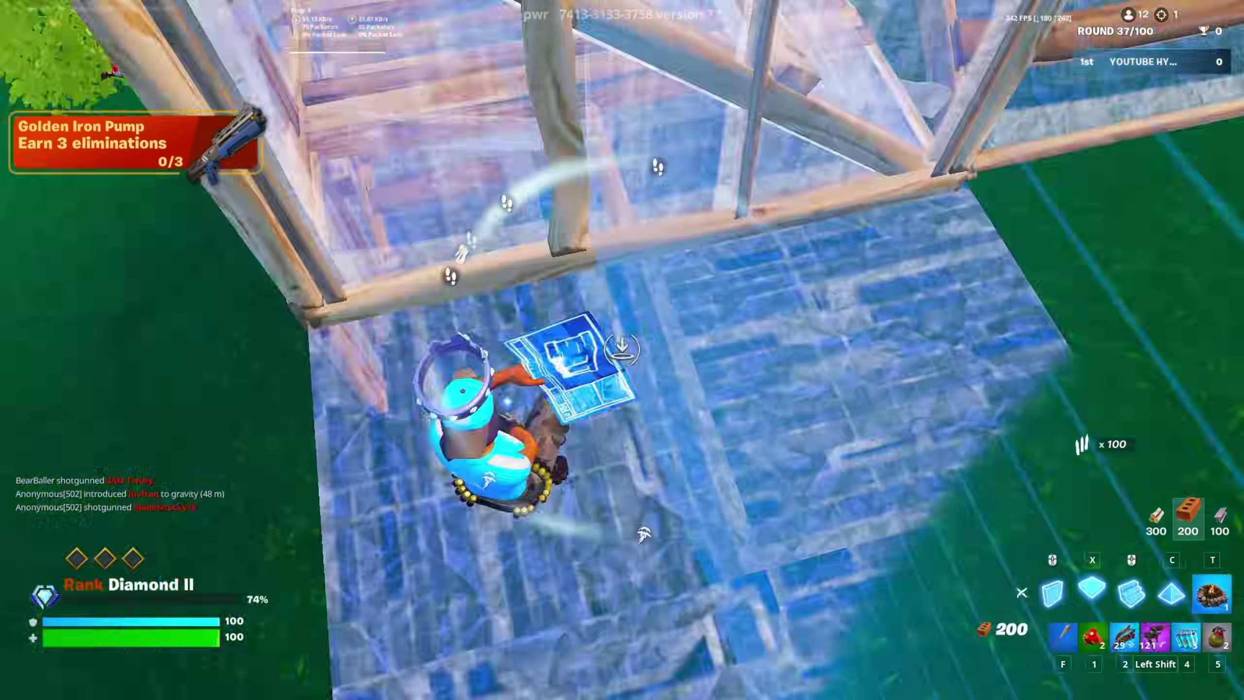
{"action": "left_click", "coordinate": [622, 349]}
{"action": "key", "text": "2"}
{"action": "key", "text": "g"}
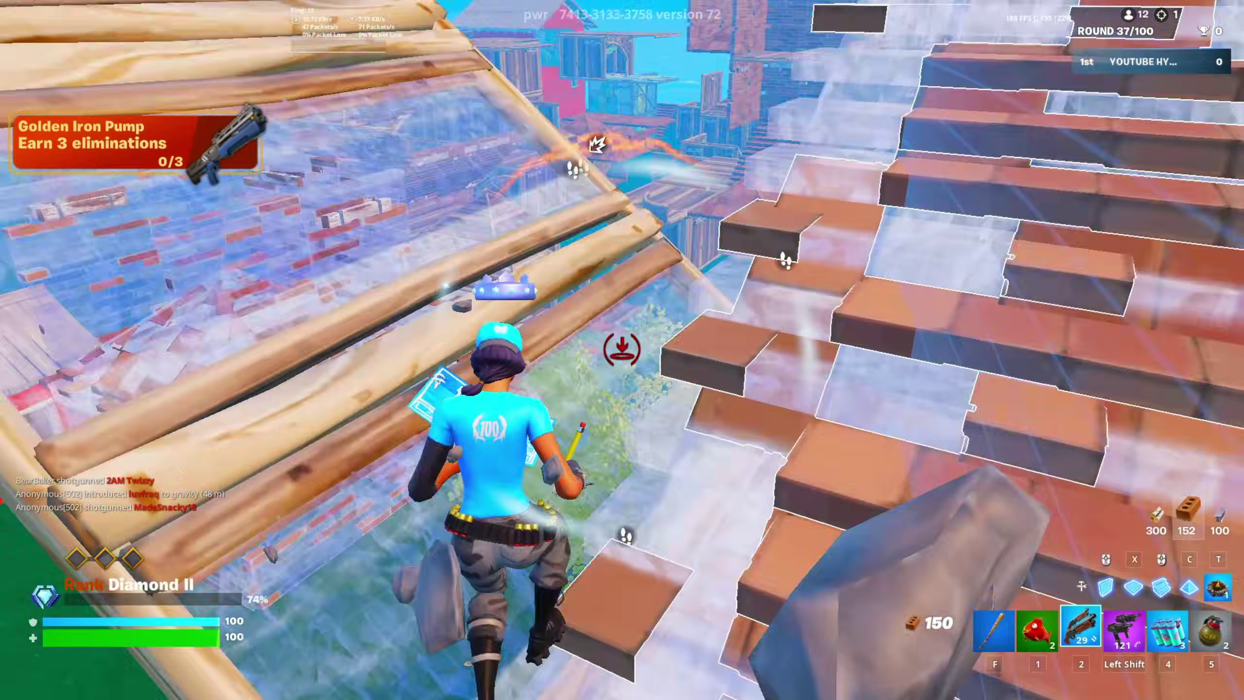
{"action": "key", "text": "2"}
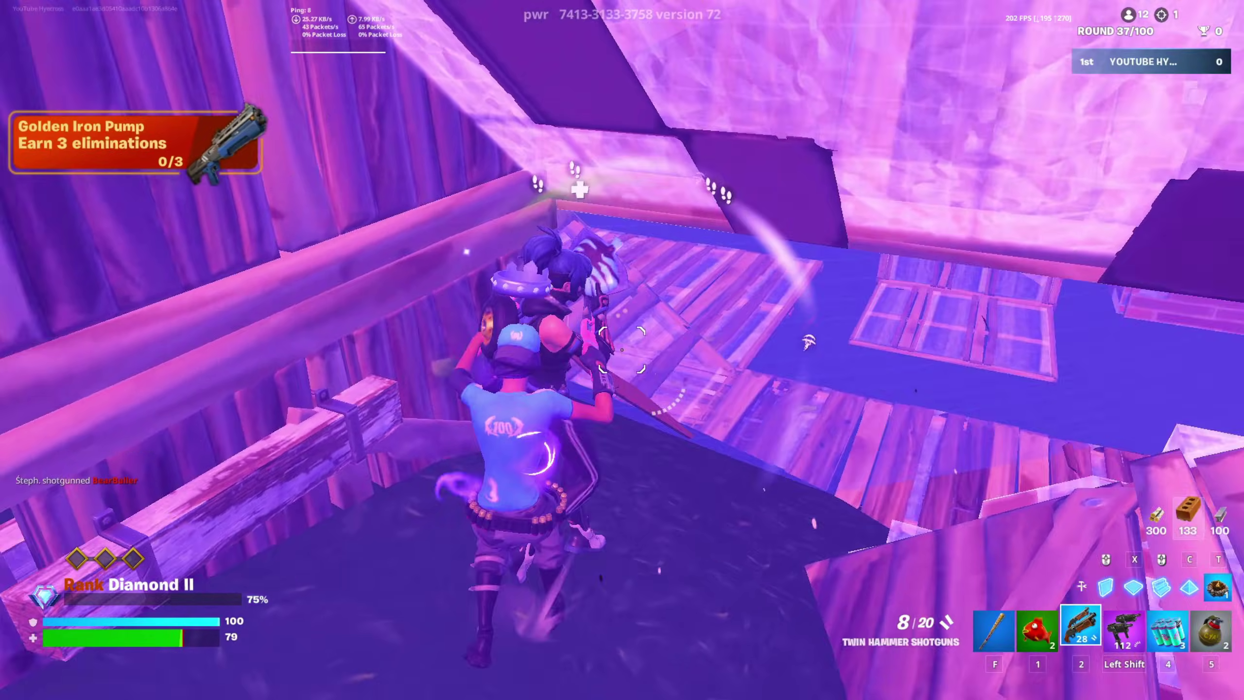
{"action": "left_click", "coordinate": [622, 349]}
- Box in the player with brick floor and wall builds
{"action": "key", "text": "x"}
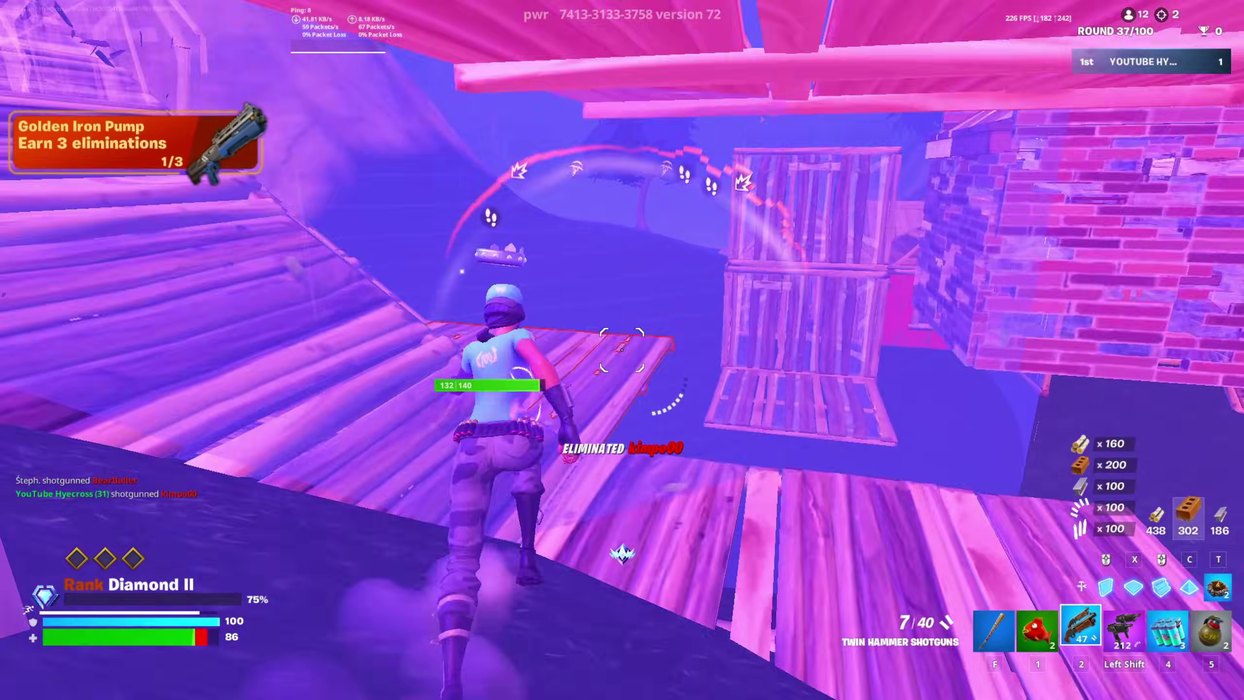
{"action": "left_click", "coordinate": [622, 349]}
{"action": "left_click", "coordinate": [622, 349]}
{"action": "left_click", "coordinate": [622, 349]}
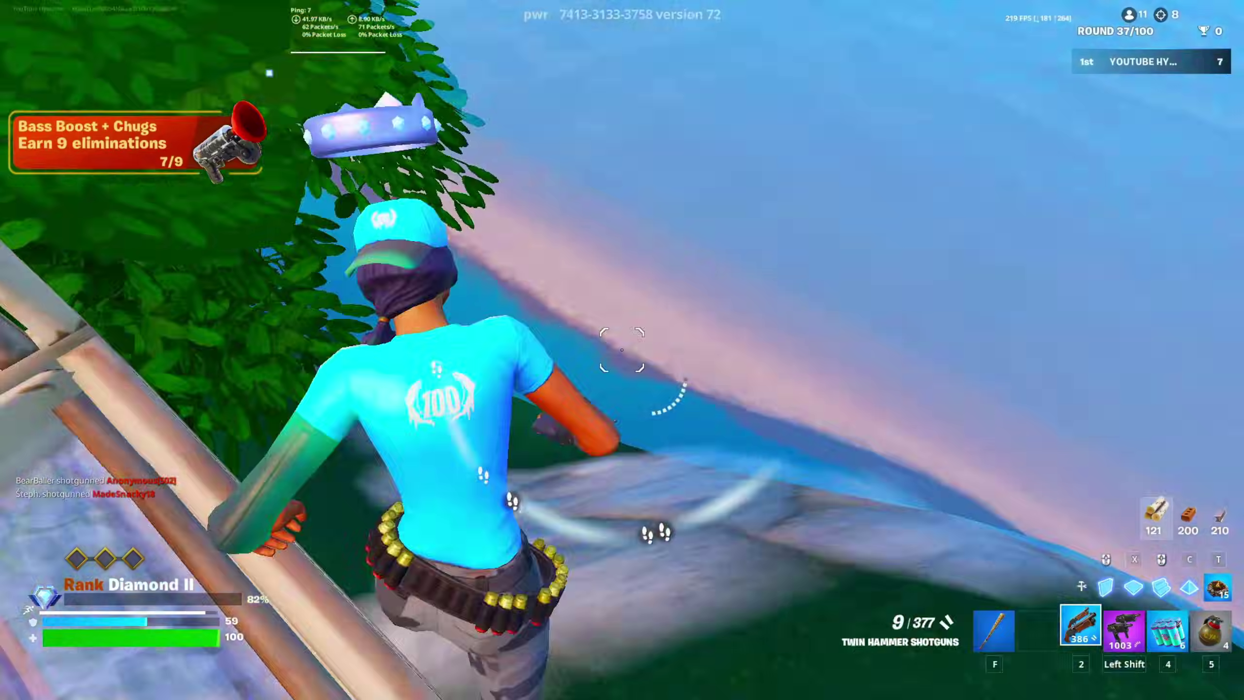
- Swap weapons and check the inventory, ending on the Dual Micro SMGs
{"action": "key", "text": "shift"}
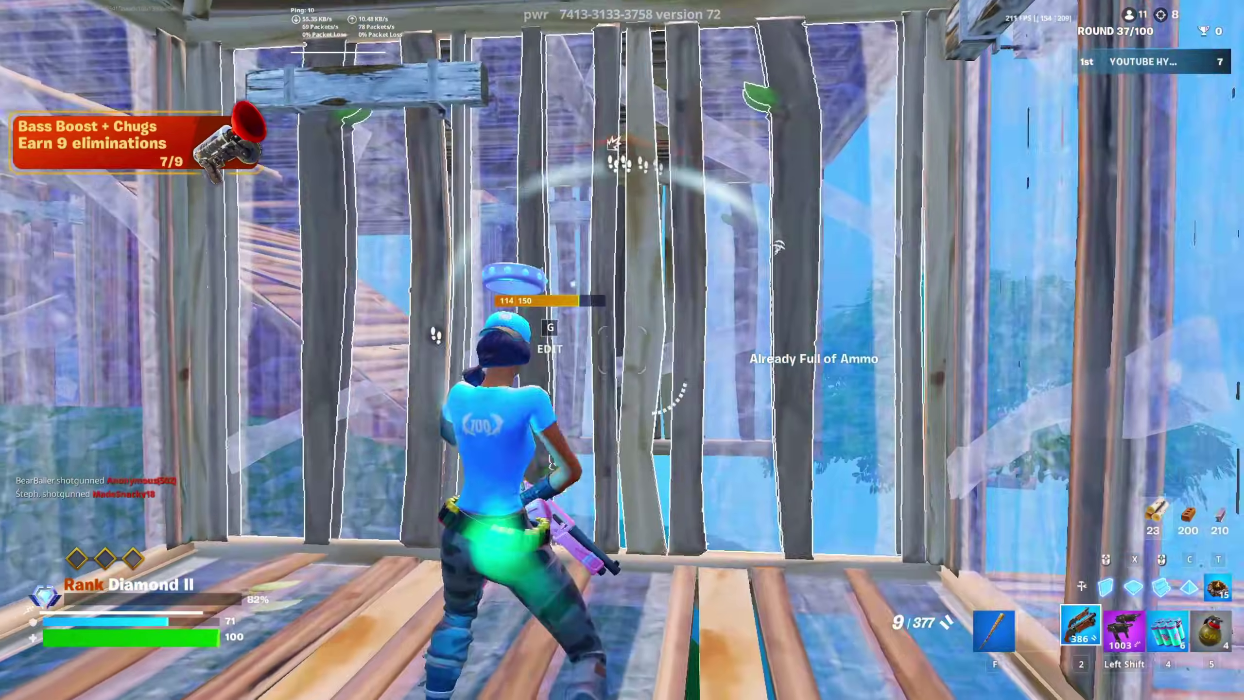
{"action": "key", "text": "2"}
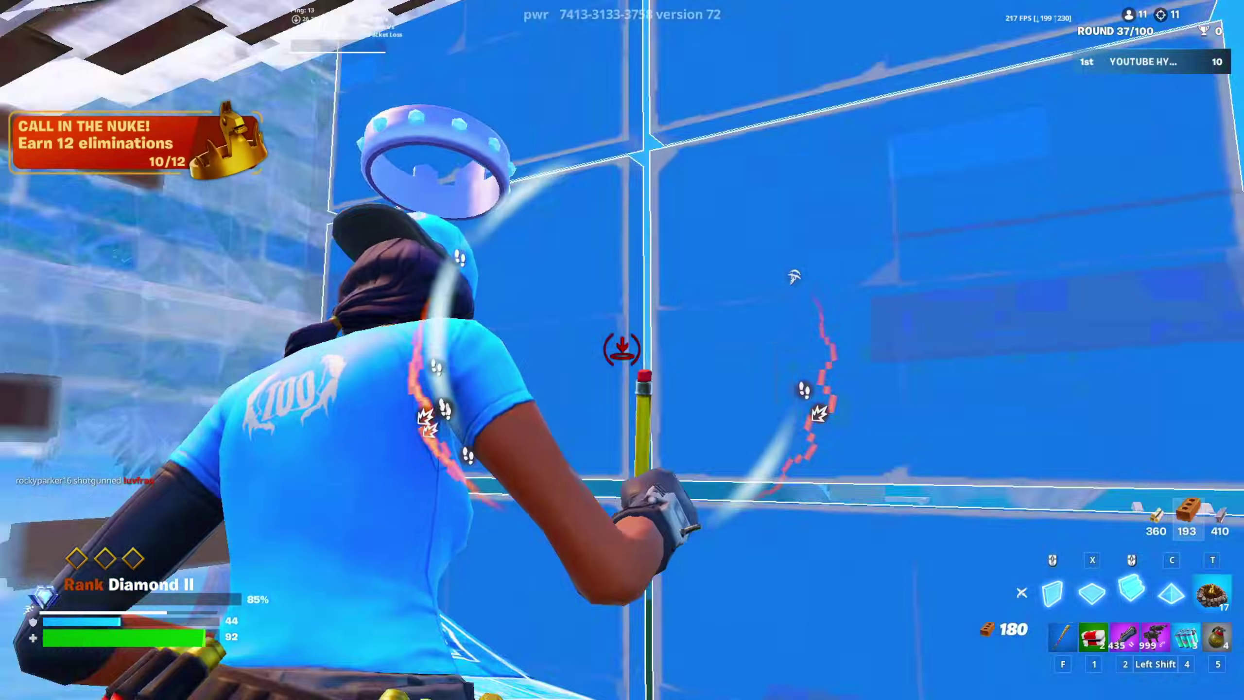
{"action": "key", "text": "Tab"}
{"action": "key", "text": "Tab"}
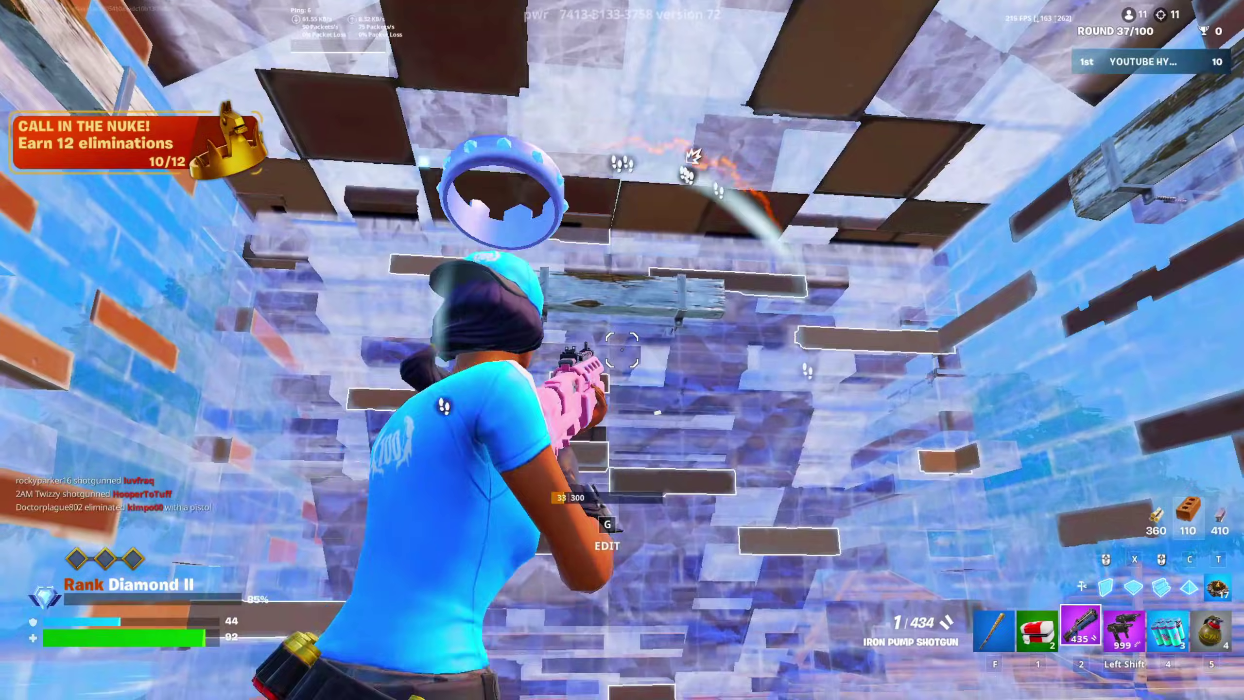
{"action": "key", "text": "r"}
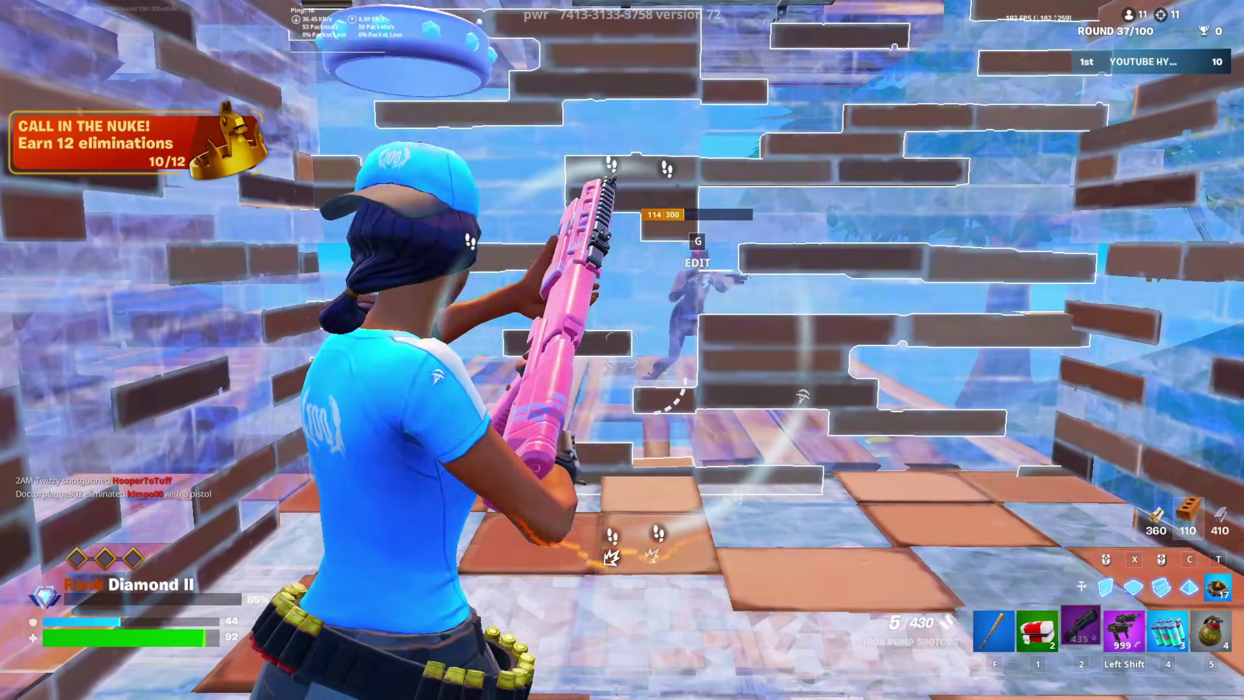
{"action": "key", "text": "shift"}
{"action": "key", "text": "r"}
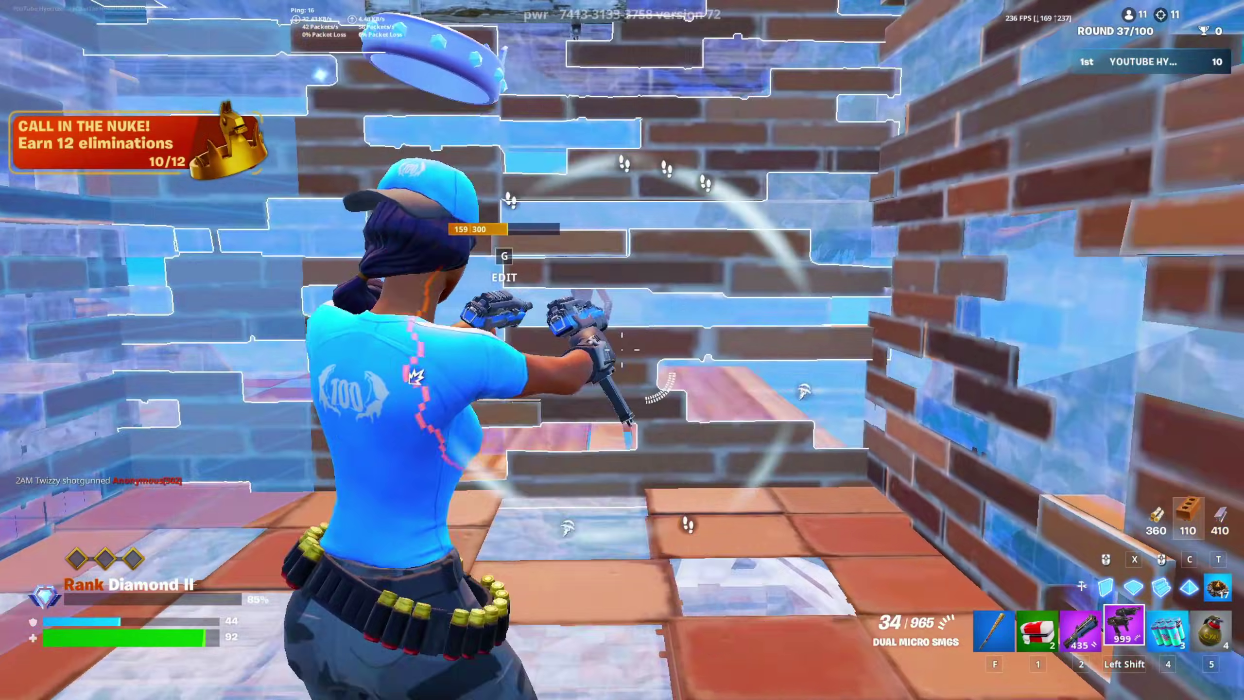
- Build brick cover and shoot the enemy with pump shotgun and SMGs for the 12th elimination
{"action": "key", "text": "x"}
{"action": "key", "text": "2"}
{"action": "left_click", "coordinate": [622, 350]}
{"action": "key", "text": "x"}
{"action": "left_click", "coordinate": [622, 350]}
{"action": "key", "text": "2"}
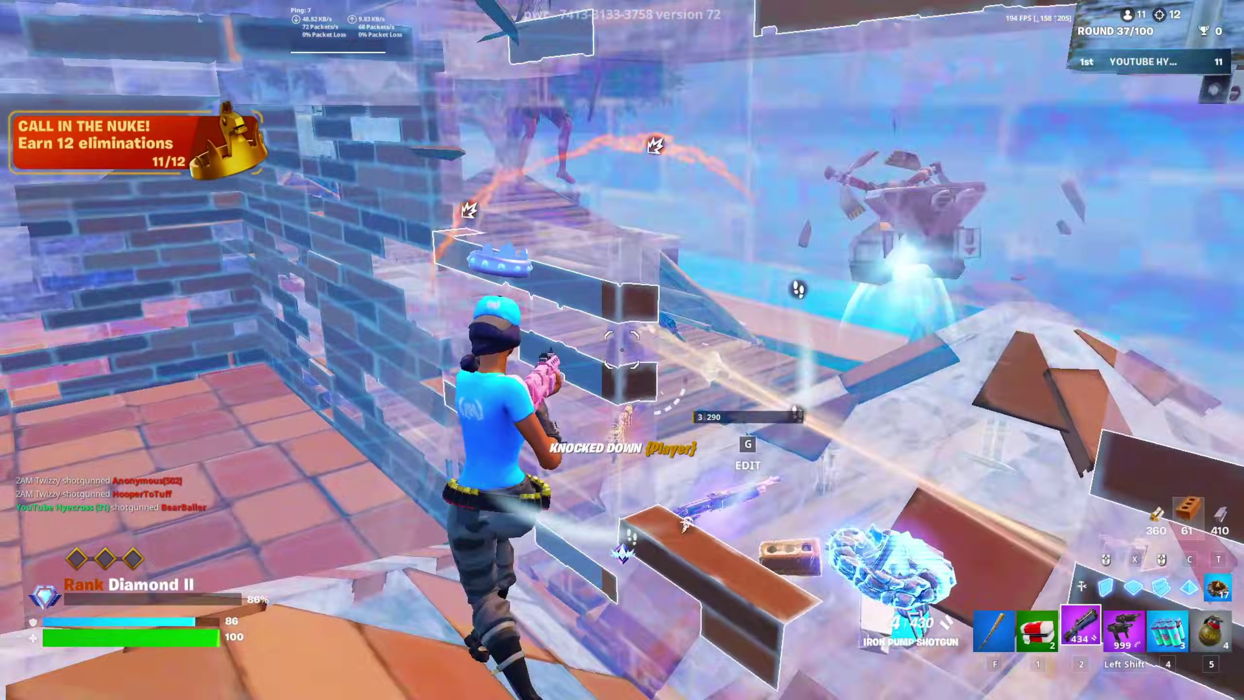
{"action": "key", "text": "shift"}
{"action": "left_click", "coordinate": [622, 349]}
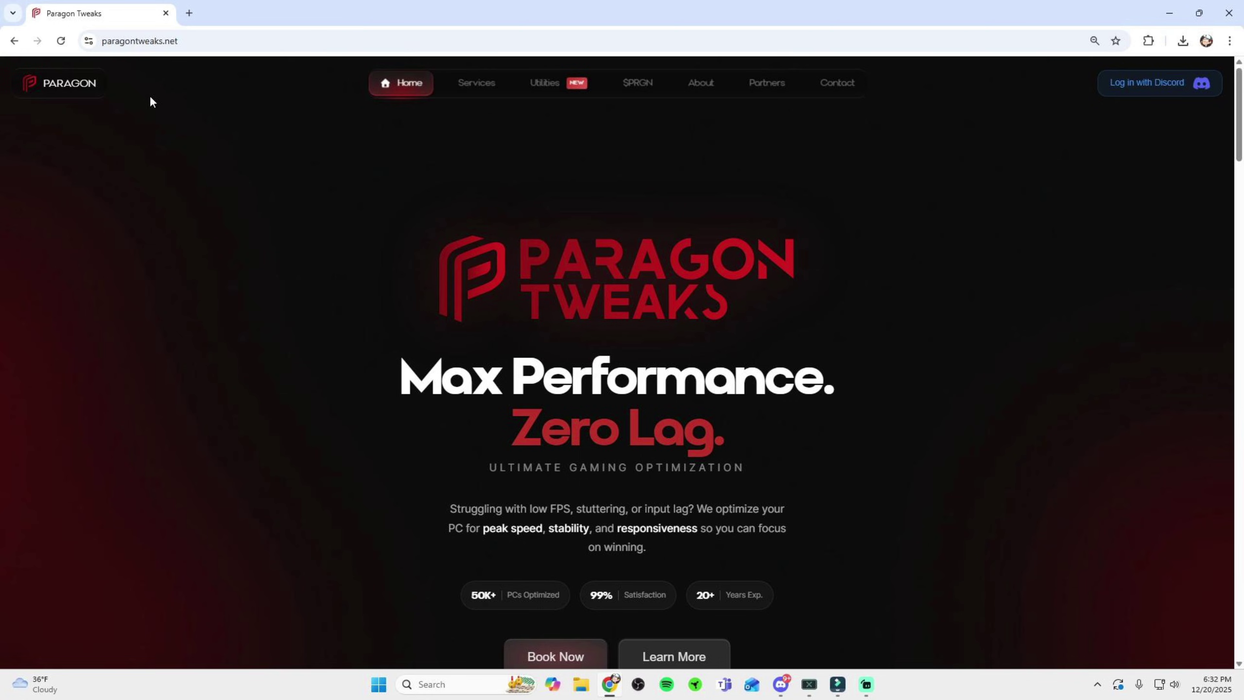
- Open the Utilities page and scroll past Utility Plans to the Utility Download card
{"action": "left_click", "coordinate": [570, 84]}
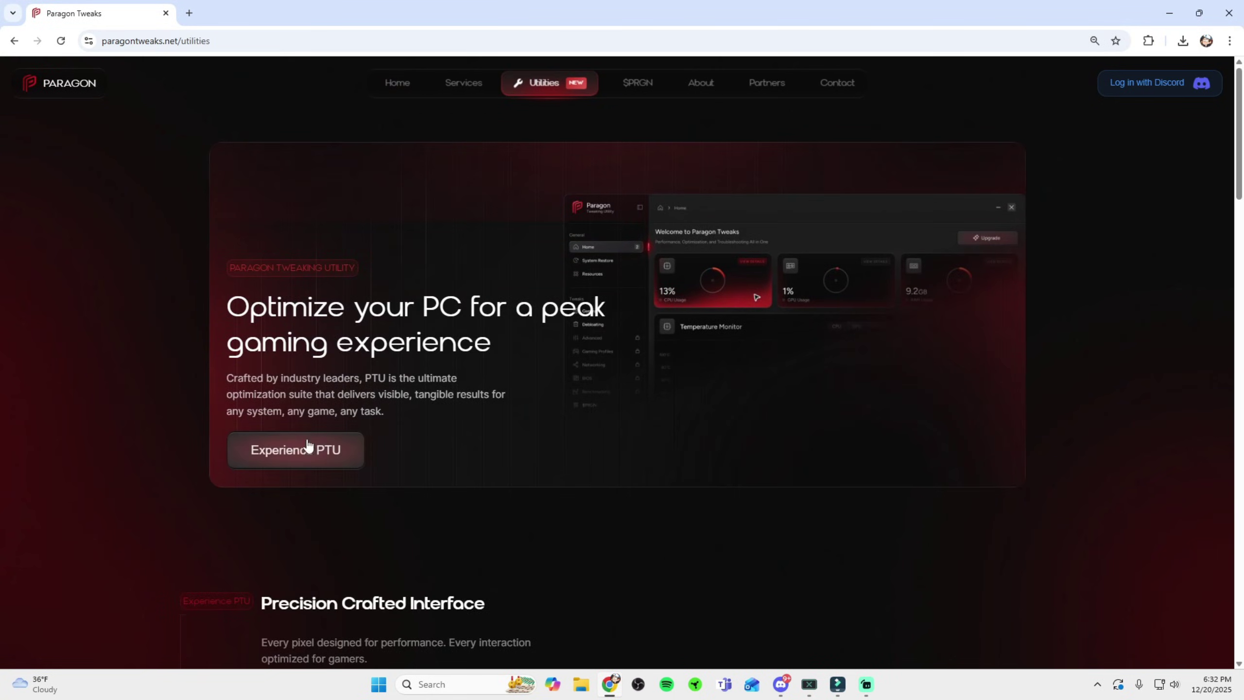
{"action": "scroll", "coordinate": [448, 458], "scroll_direction": "down", "scroll_amount": 1}
{"action": "scroll", "coordinate": [514, 454], "scroll_direction": "down", "scroll_amount": 15}
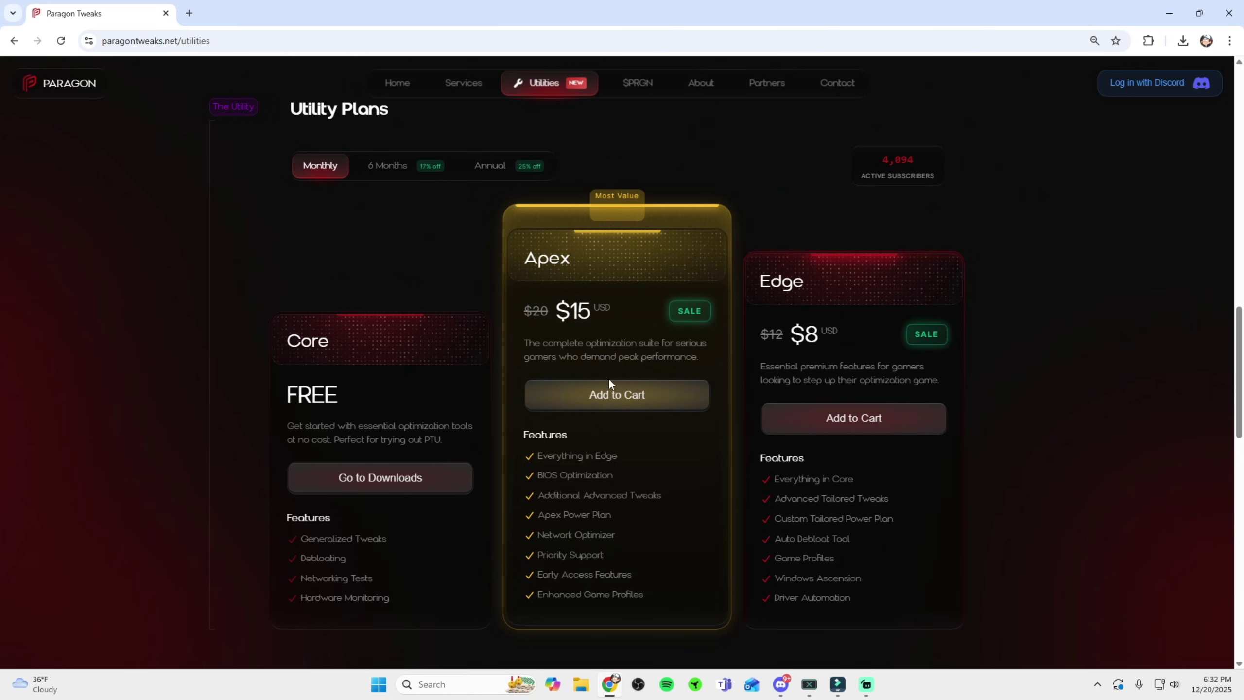
{"action": "scroll", "coordinate": [440, 456], "scroll_direction": "down", "scroll_amount": 10}
{"action": "scroll", "coordinate": [492, 448], "scroll_direction": "down", "scroll_amount": 6}
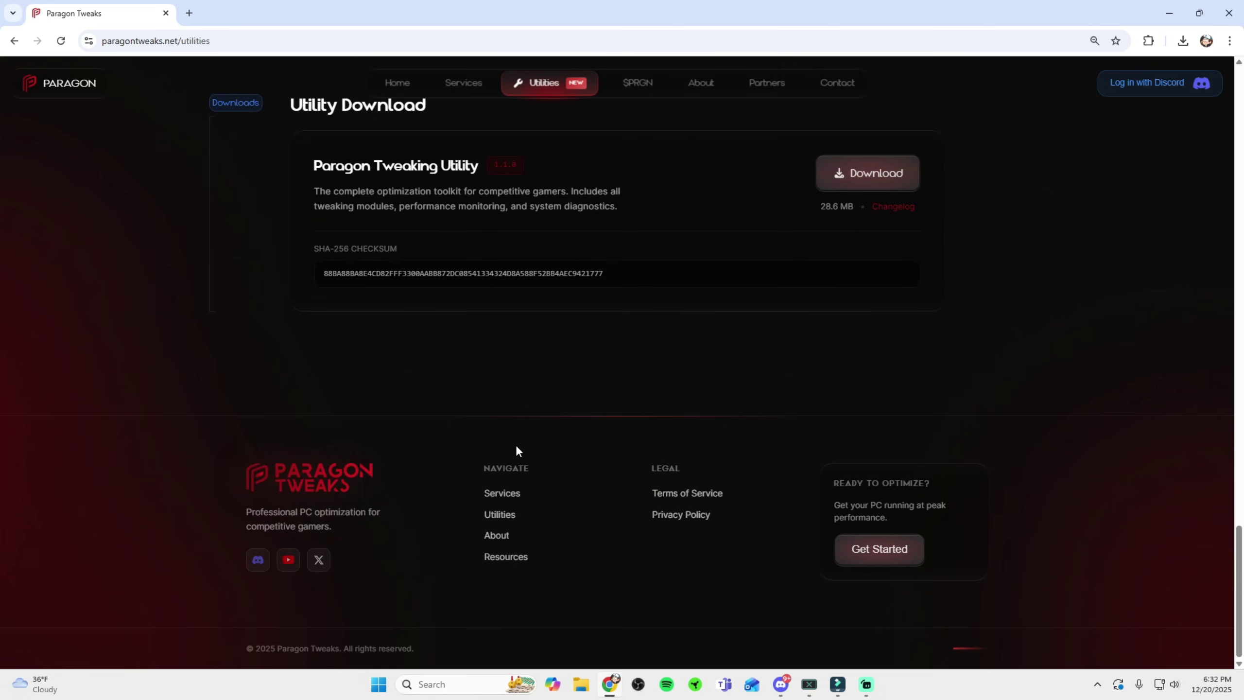
{"action": "scroll", "coordinate": [583, 318], "scroll_direction": "up", "scroll_amount": 3}
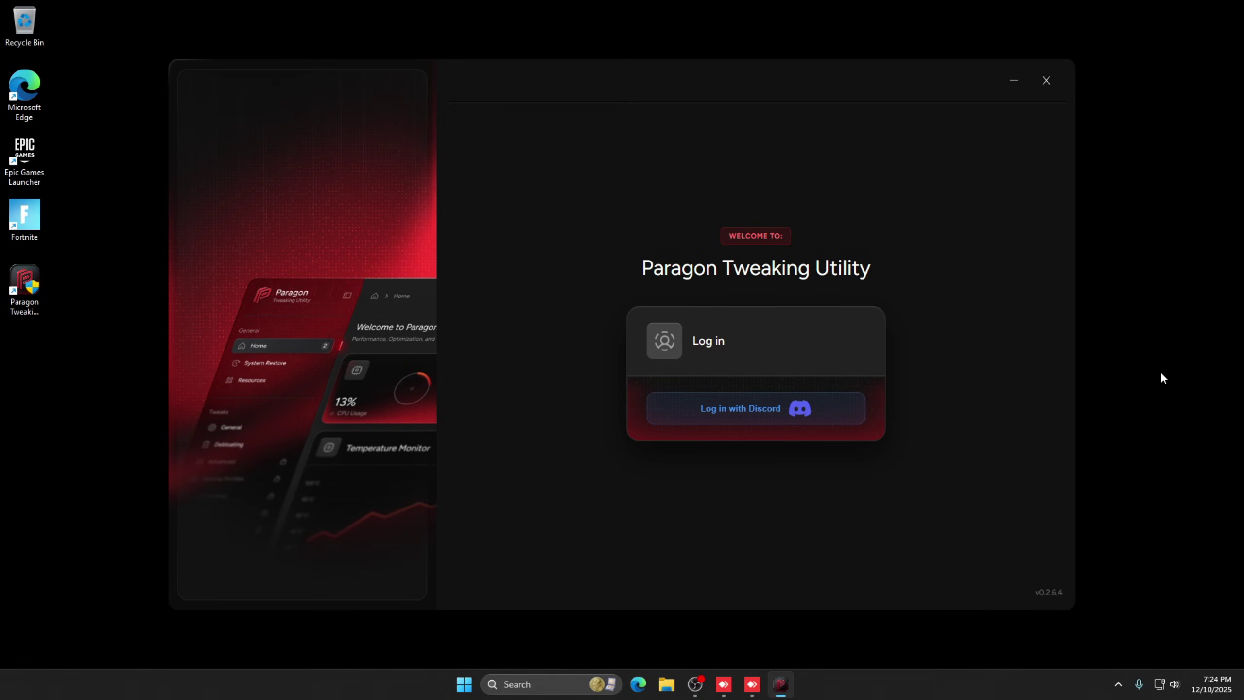
- Log in with Discord, authorize the utility, and close the browser login tab
{"action": "left_click", "coordinate": [800, 408]}
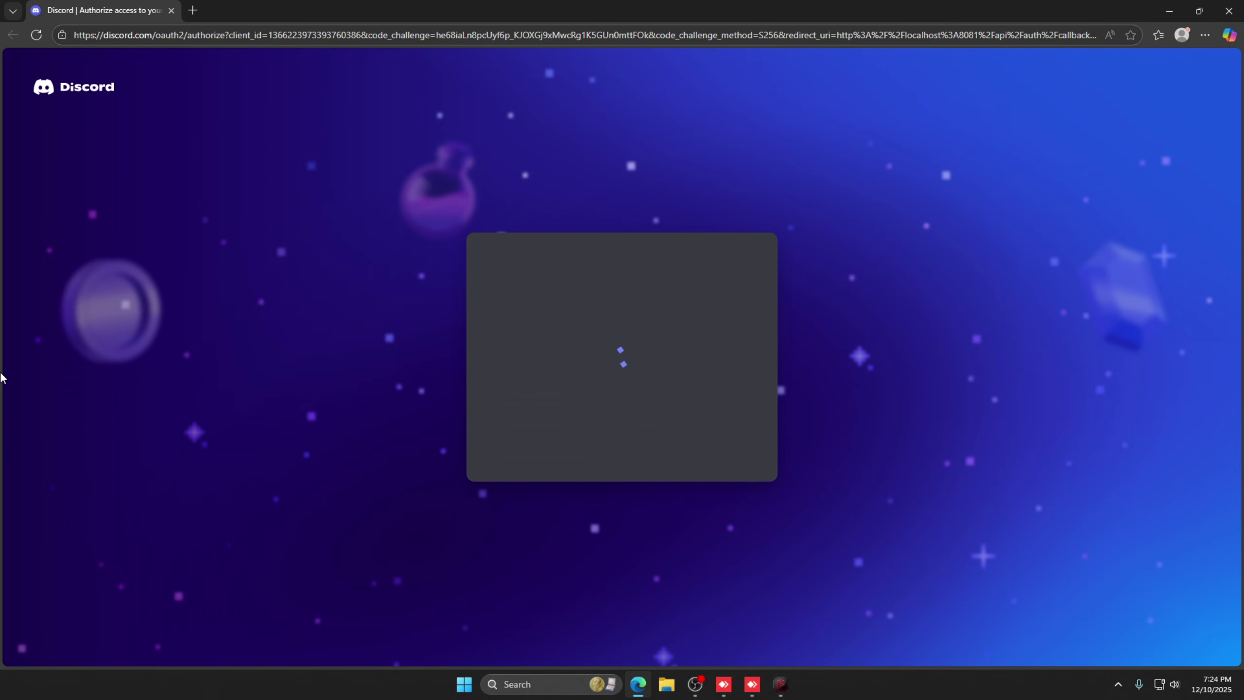
{"action": "left_click", "coordinate": [705, 563]}
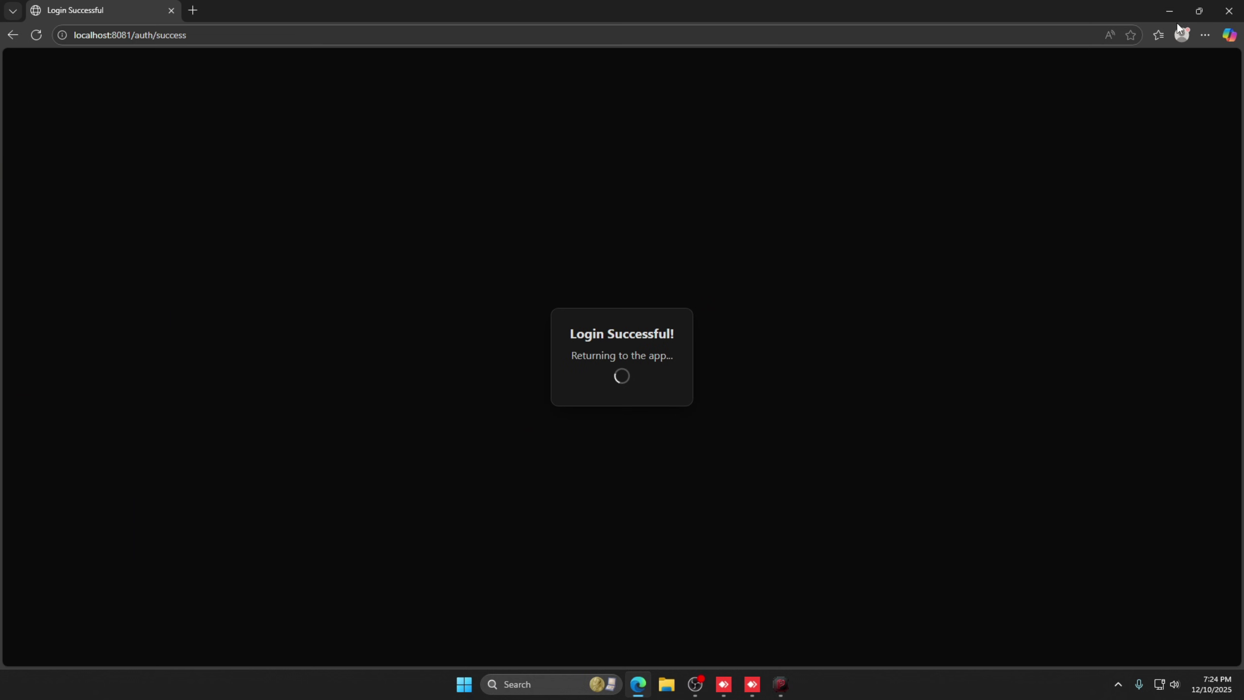
{"action": "left_click", "coordinate": [1229, 11]}
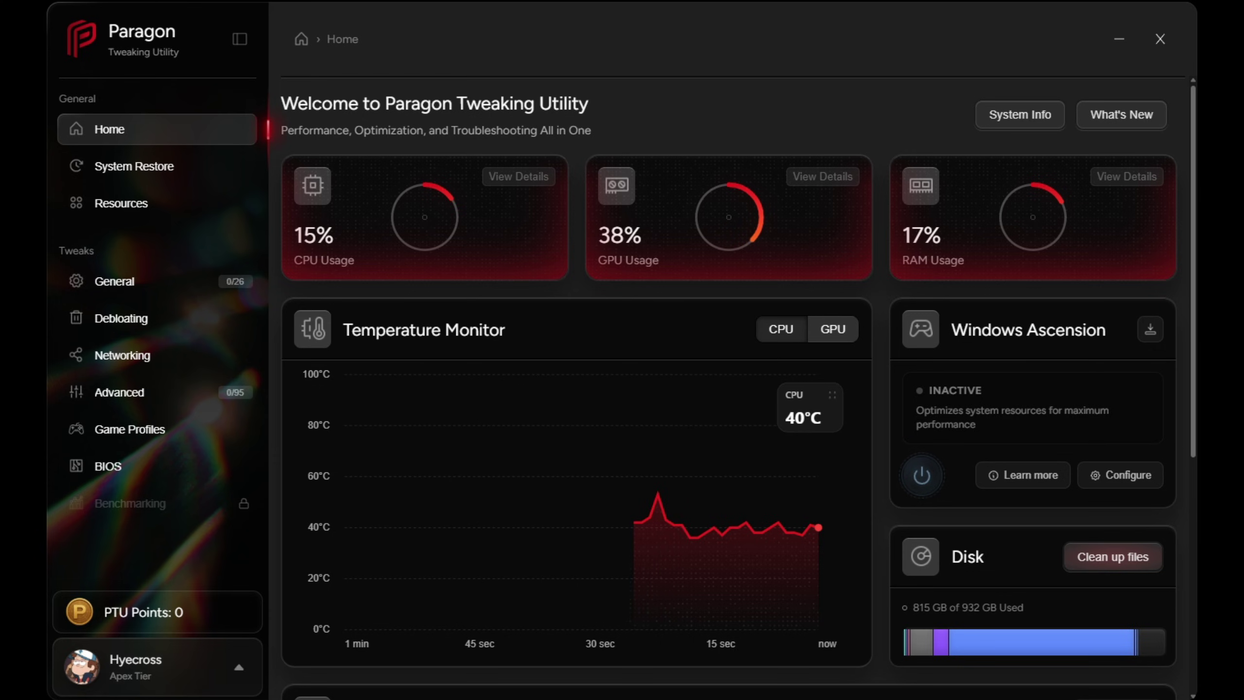
{"action": "left_click", "coordinate": [551, 175]}
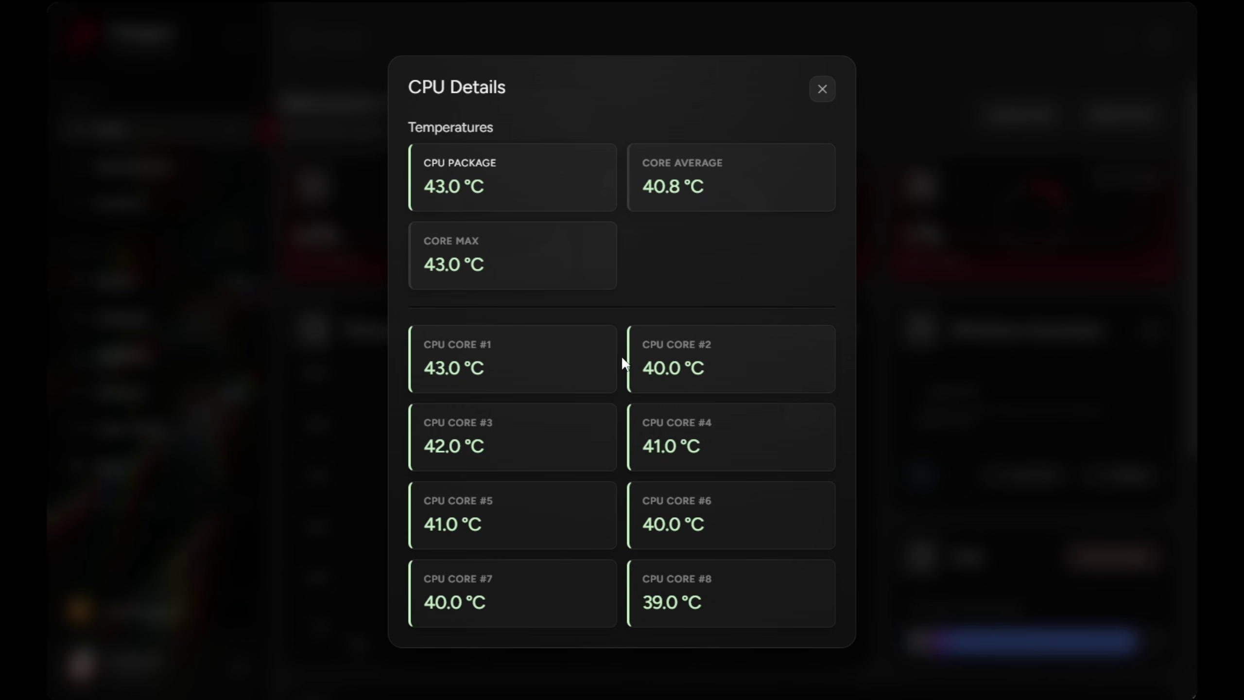
{"action": "left_click", "coordinate": [822, 89]}
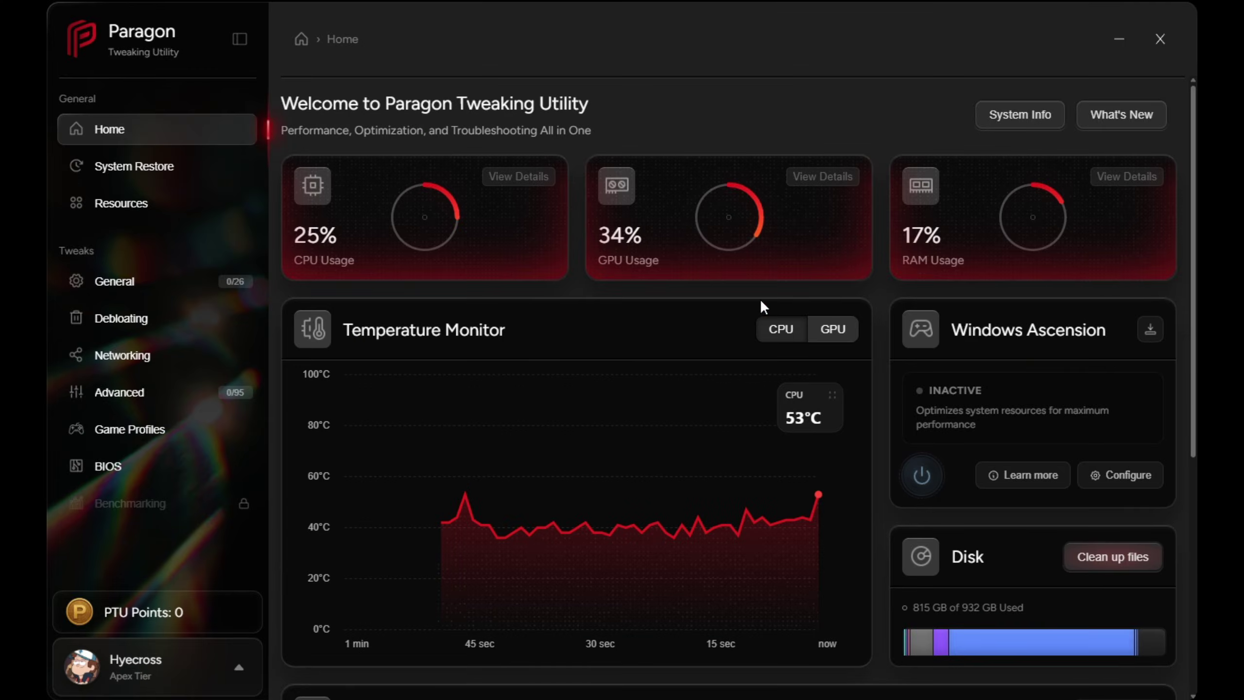
{"action": "left_click", "coordinate": [832, 177]}
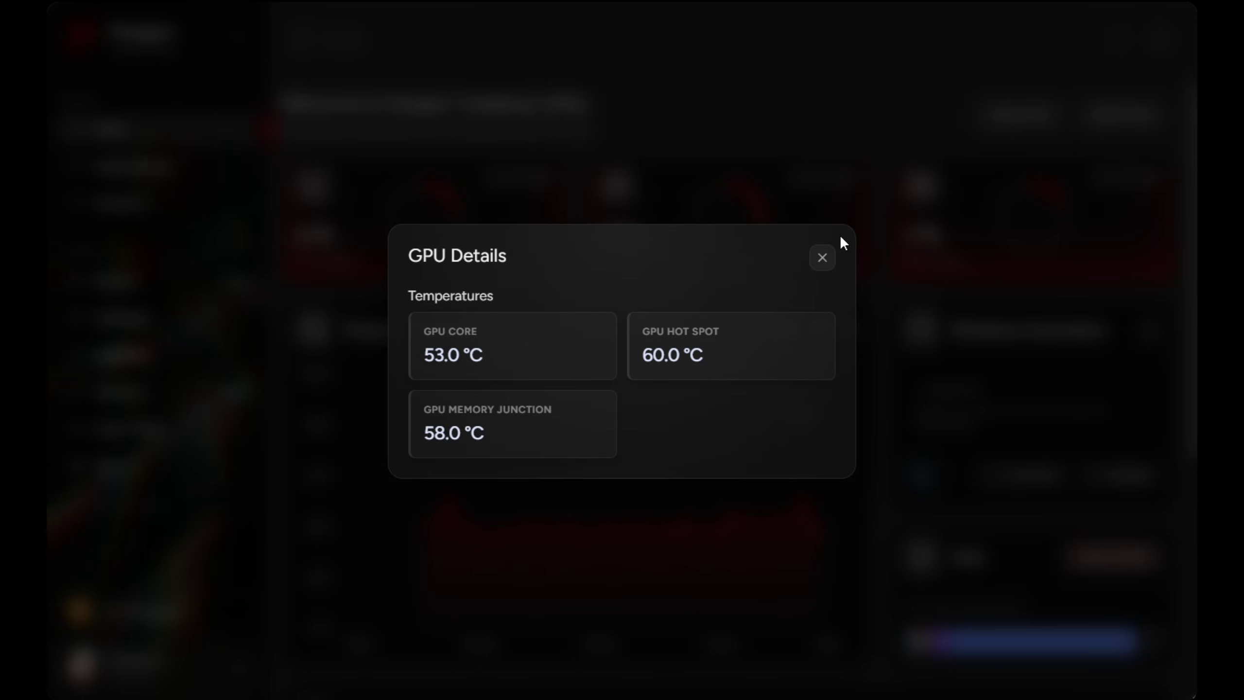
{"action": "left_click", "coordinate": [831, 262]}
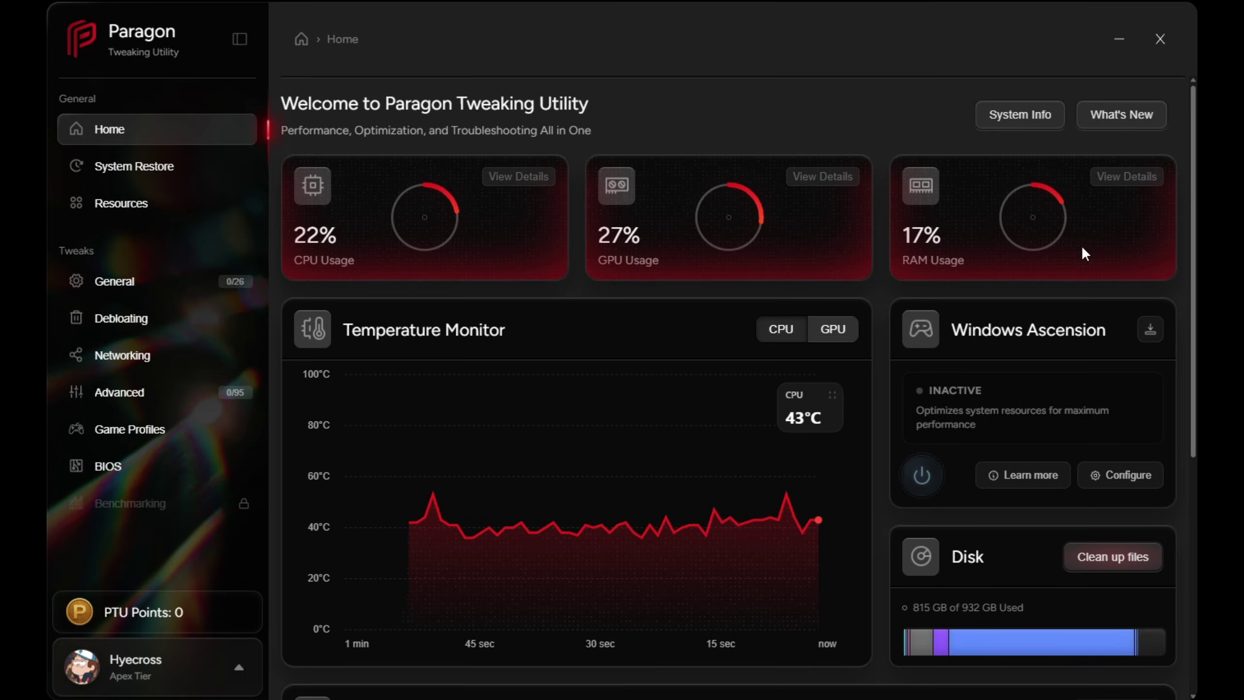
{"action": "left_click", "coordinate": [1129, 177]}
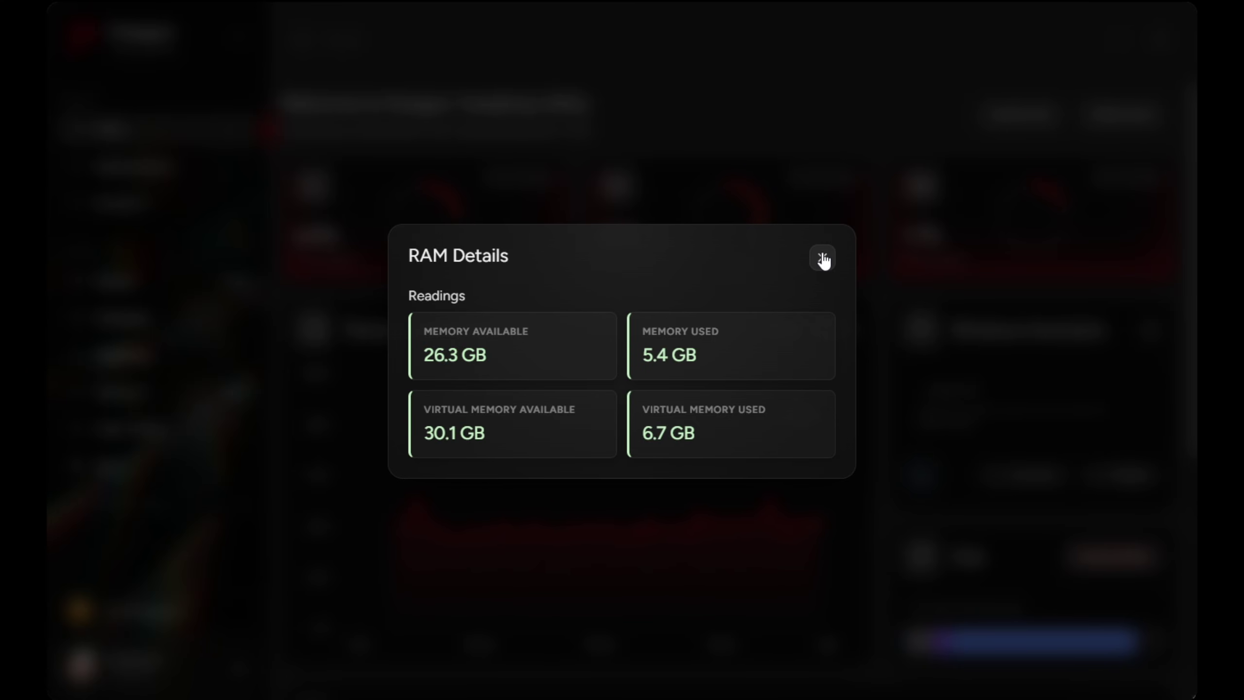
{"action": "left_click", "coordinate": [822, 258]}
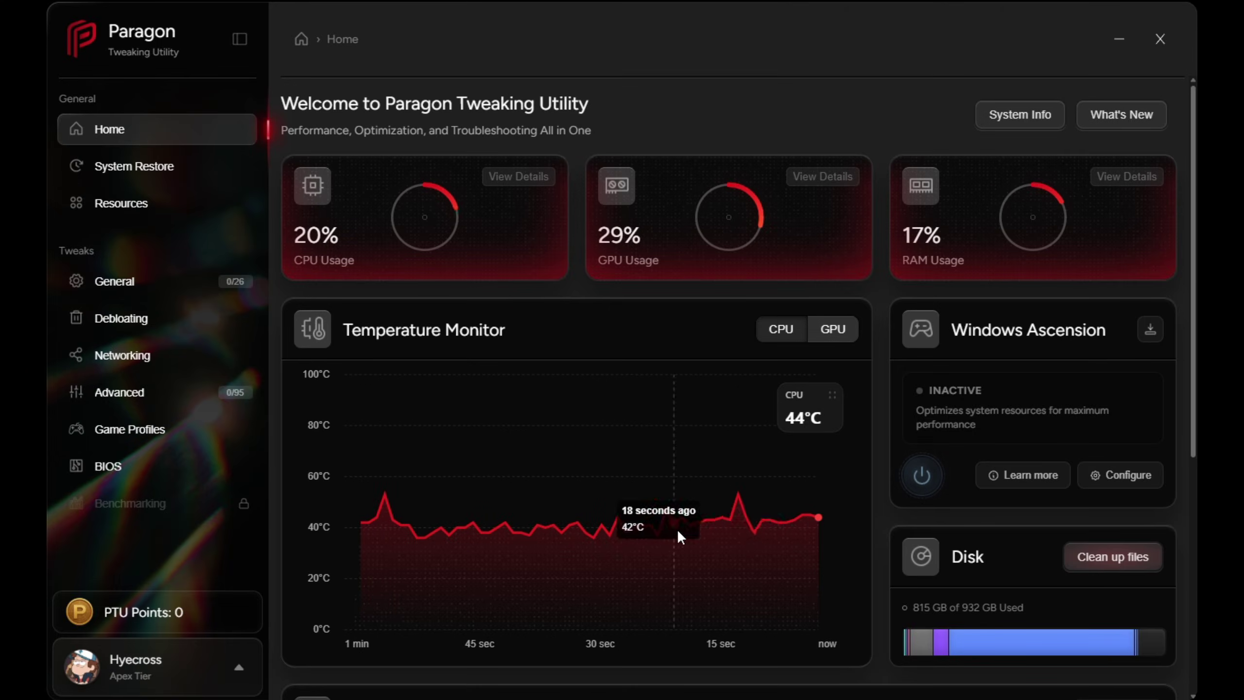
{"action": "left_click", "coordinate": [832, 329]}
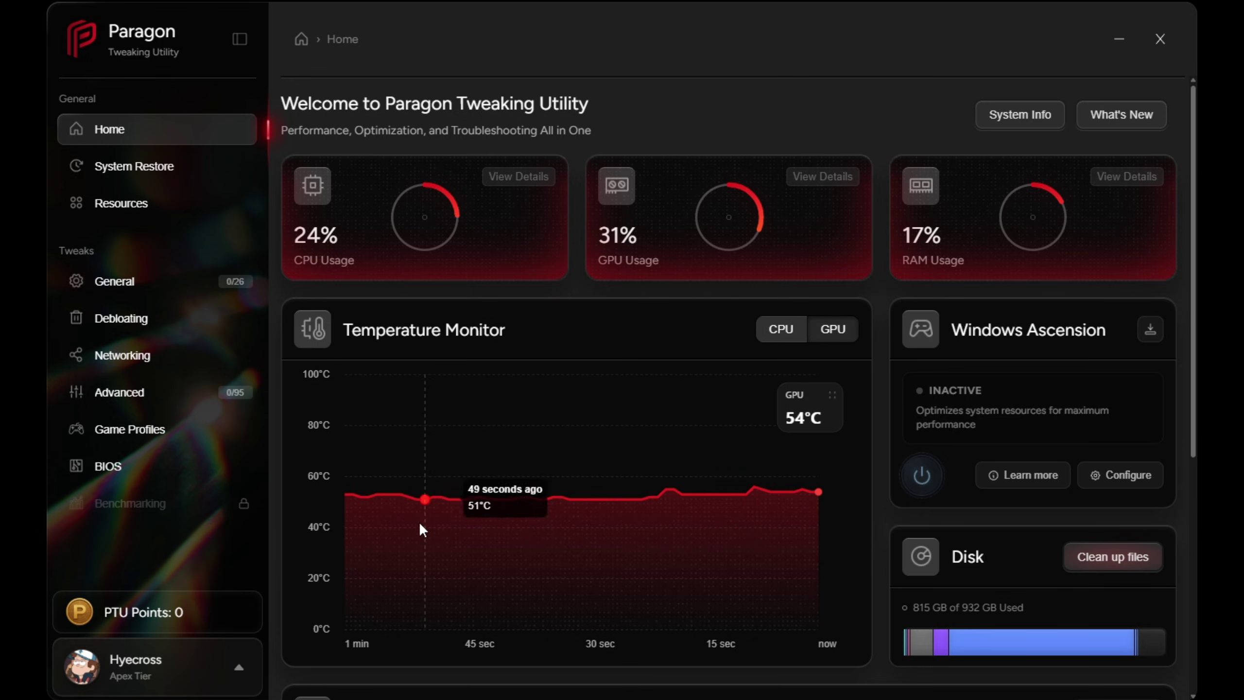
{"action": "left_click", "coordinate": [781, 329]}
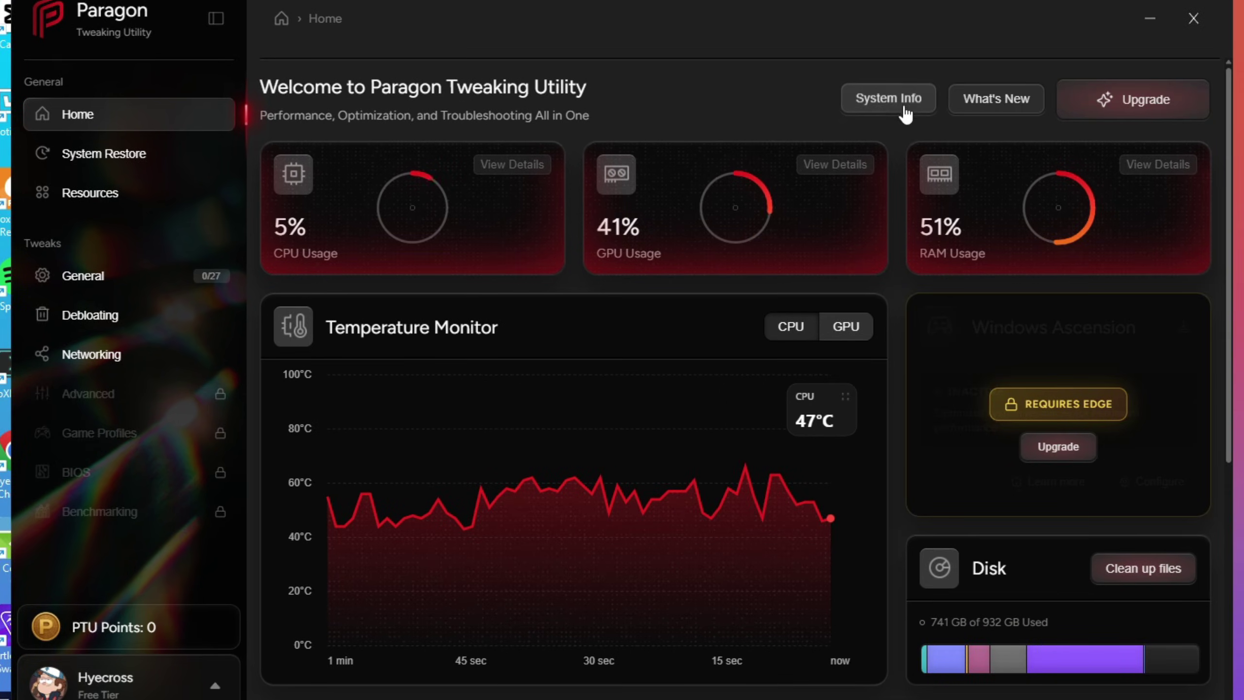
- Review System Info for motherboard, memory, graphics card and storage, then close it
{"action": "left_click", "coordinate": [903, 106]}
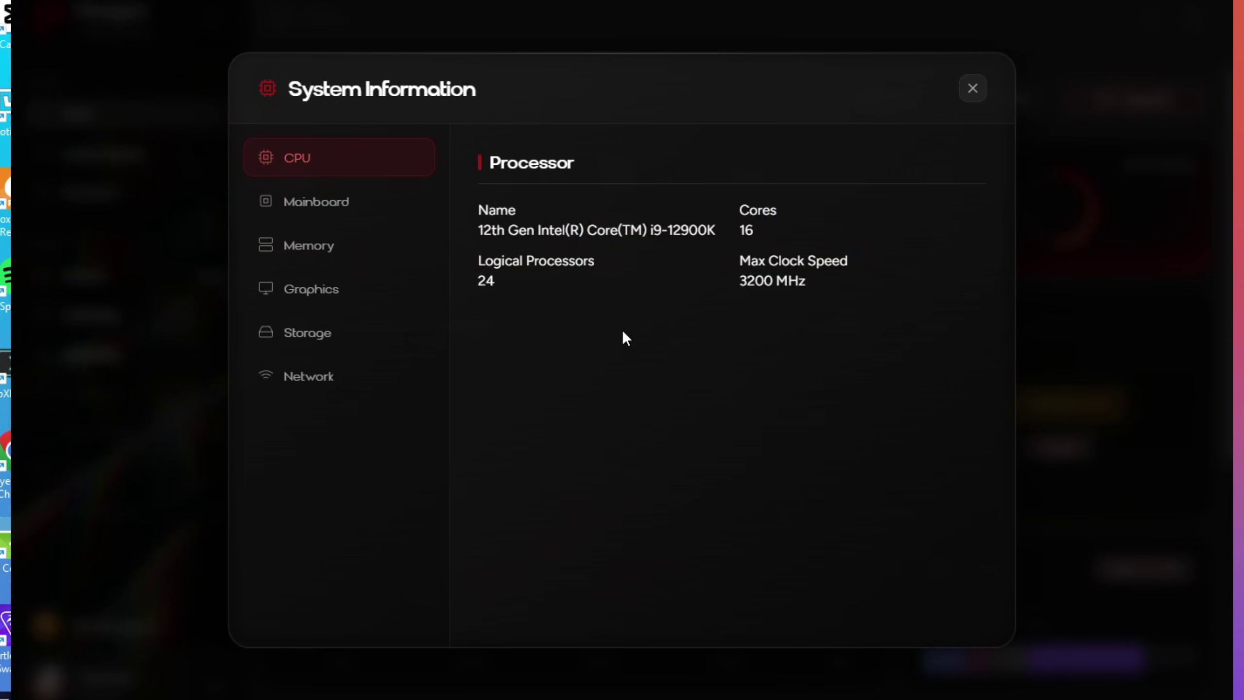
{"action": "left_click", "coordinate": [349, 216]}
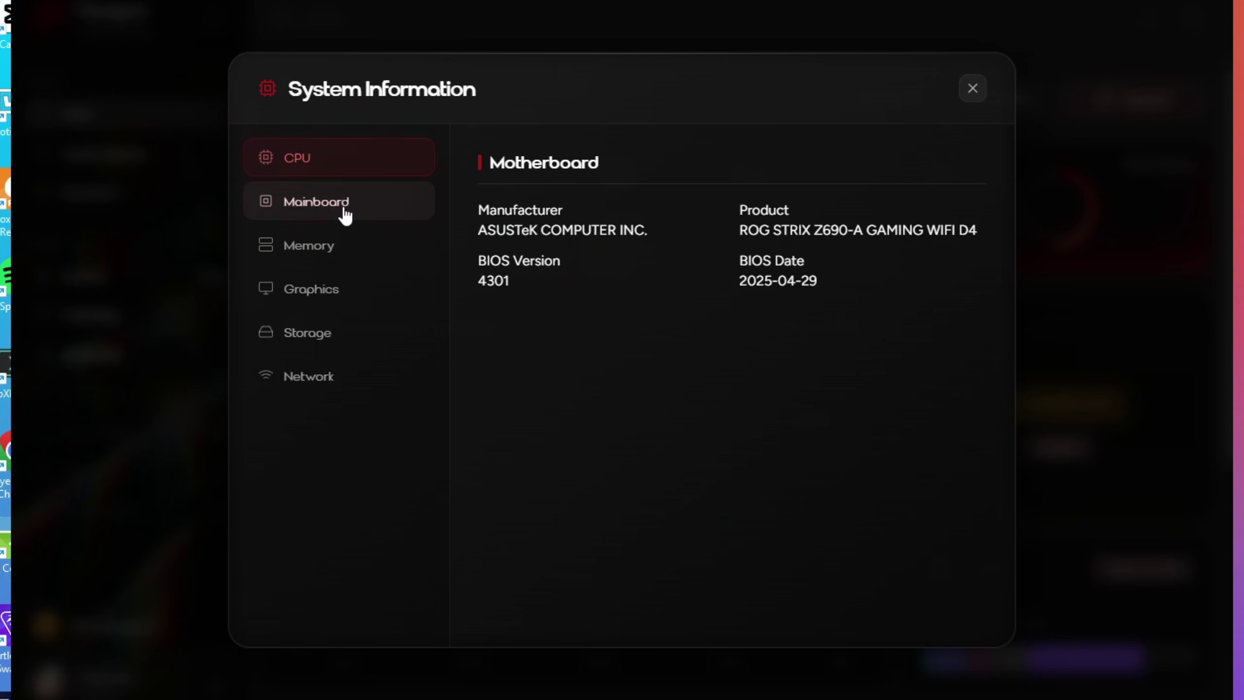
{"action": "left_click", "coordinate": [306, 246]}
{"action": "scroll", "coordinate": [736, 472], "scroll_direction": "down", "scroll_amount": 1}
{"action": "left_click", "coordinate": [416, 297]}
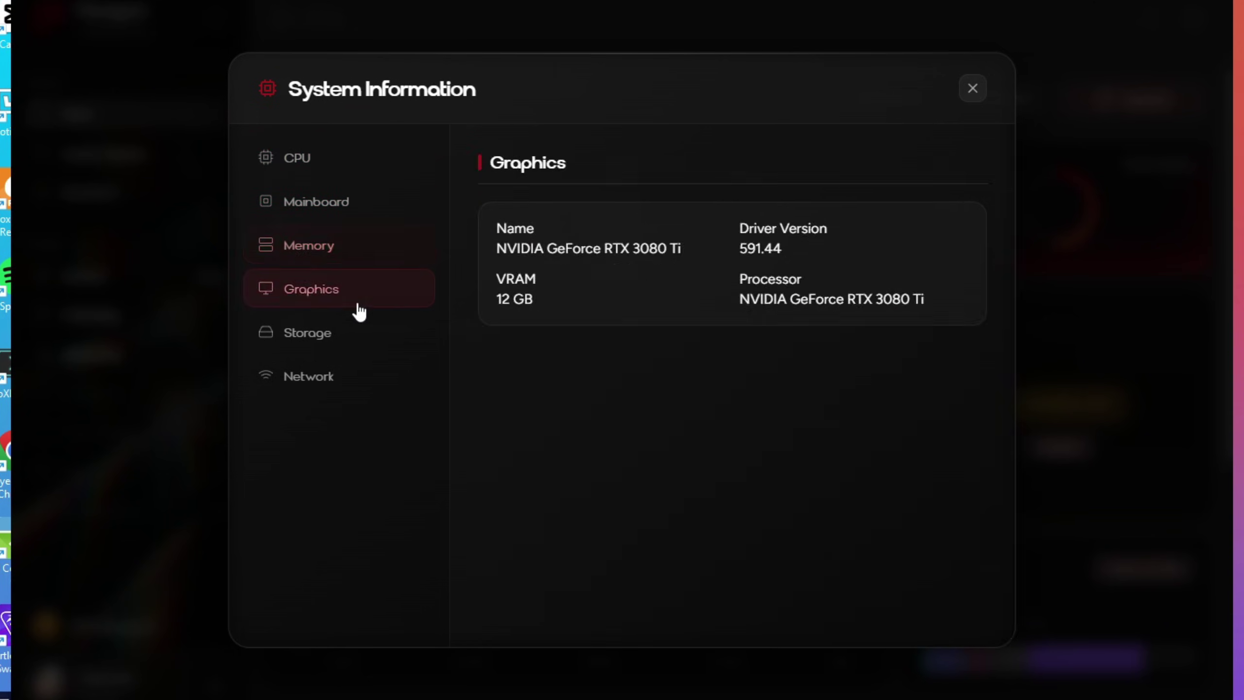
{"action": "left_click", "coordinate": [267, 340]}
{"action": "left_click", "coordinate": [972, 88]}
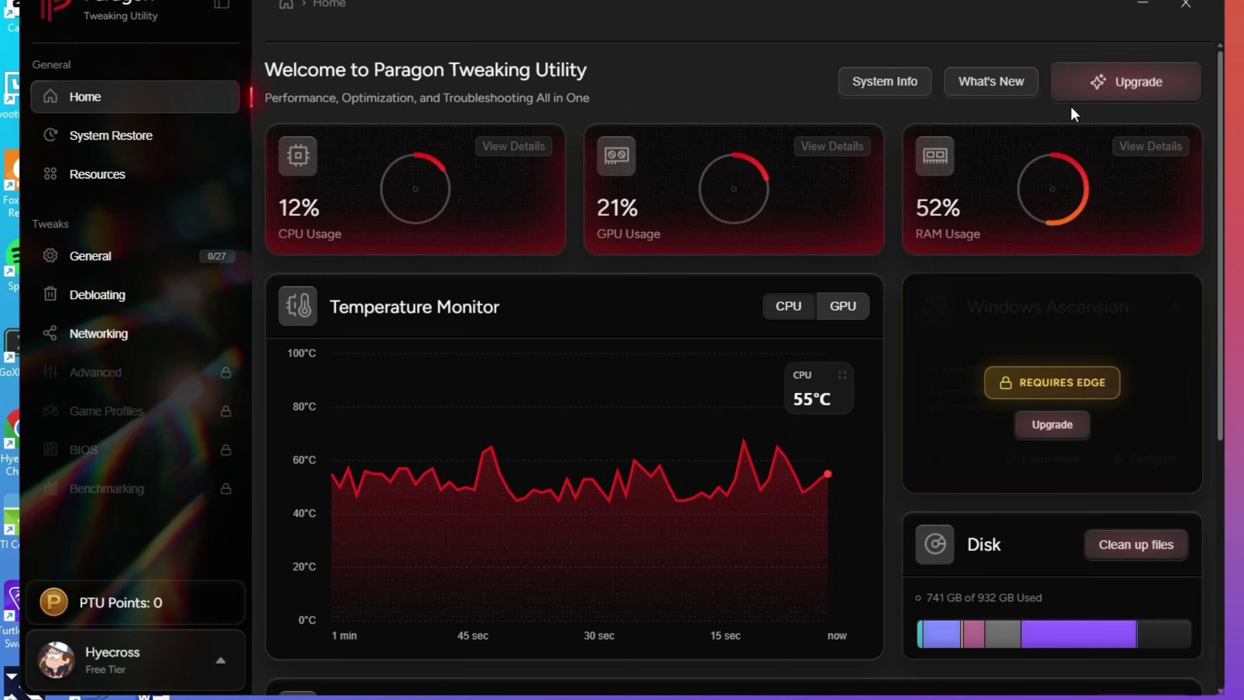
- View and close the What's New changelog, then read the Sapphire news article
{"action": "left_click", "coordinate": [992, 80]}
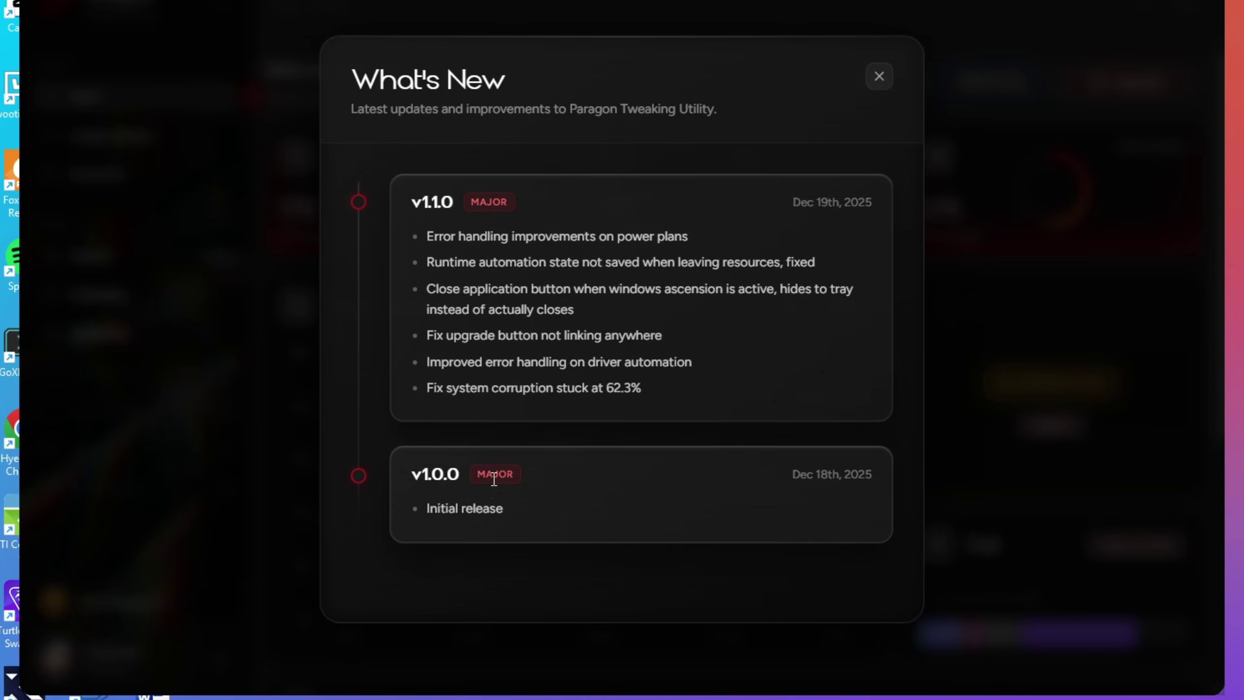
{"action": "key", "text": "Escape"}
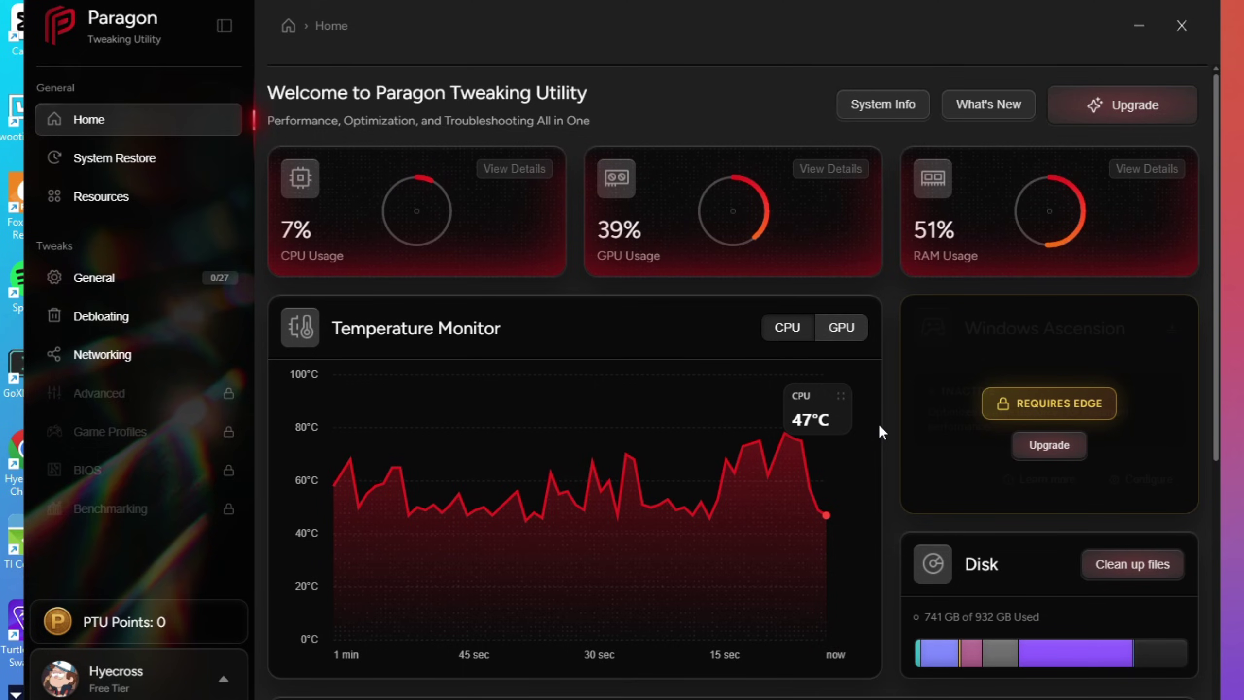
{"action": "scroll", "coordinate": [879, 424], "scroll_direction": "down", "scroll_amount": 5}
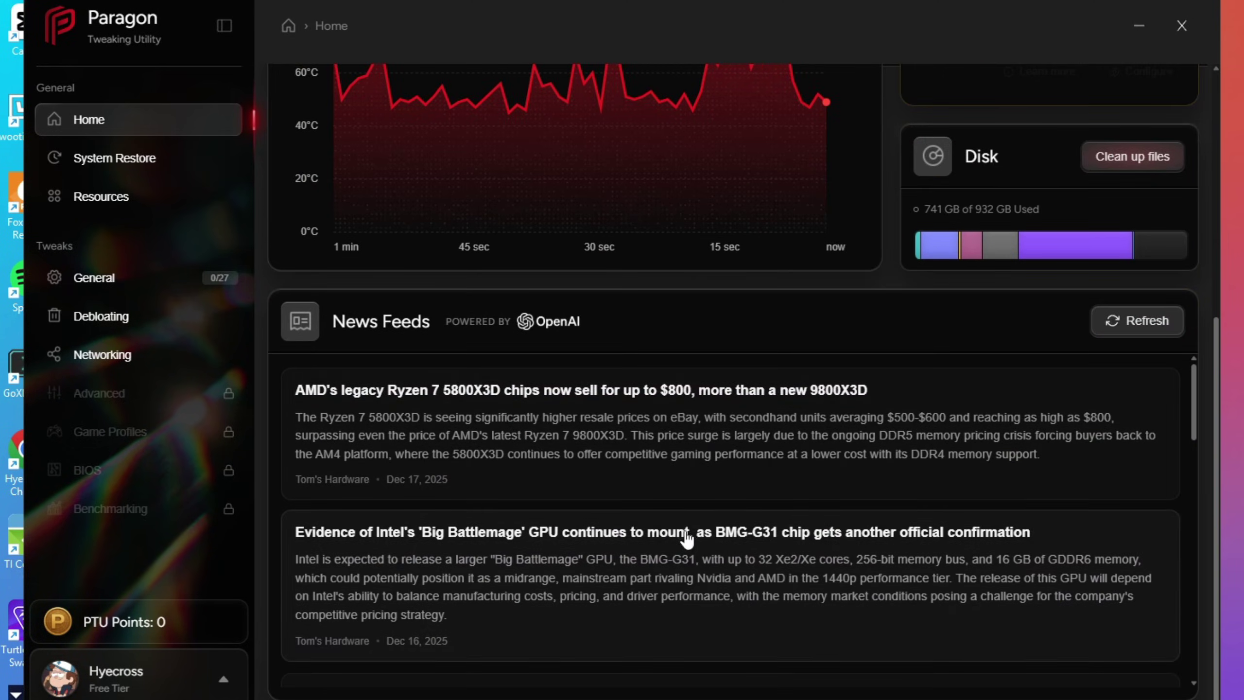
{"action": "scroll", "coordinate": [690, 534], "scroll_direction": "down", "scroll_amount": 6}
{"action": "left_click", "coordinate": [641, 522]}
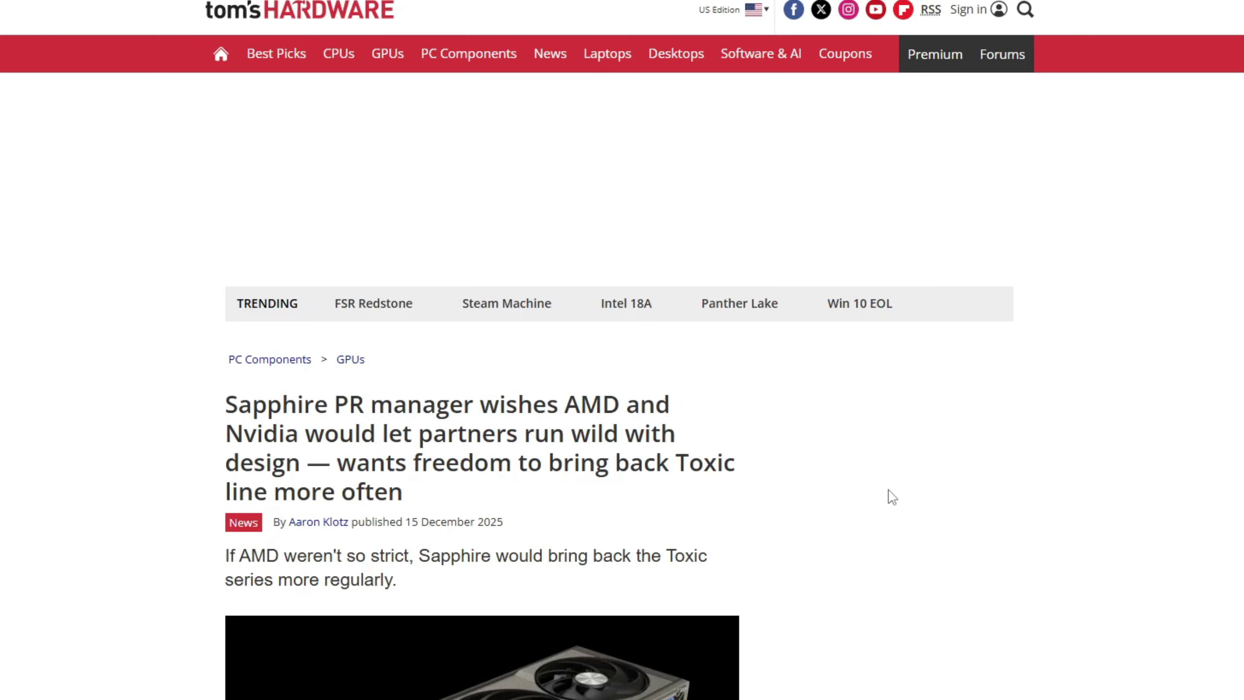
{"action": "scroll", "coordinate": [843, 508], "scroll_direction": "down", "scroll_amount": 3}
{"action": "scroll", "coordinate": [842, 507], "scroll_direction": "down", "scroll_amount": 10}
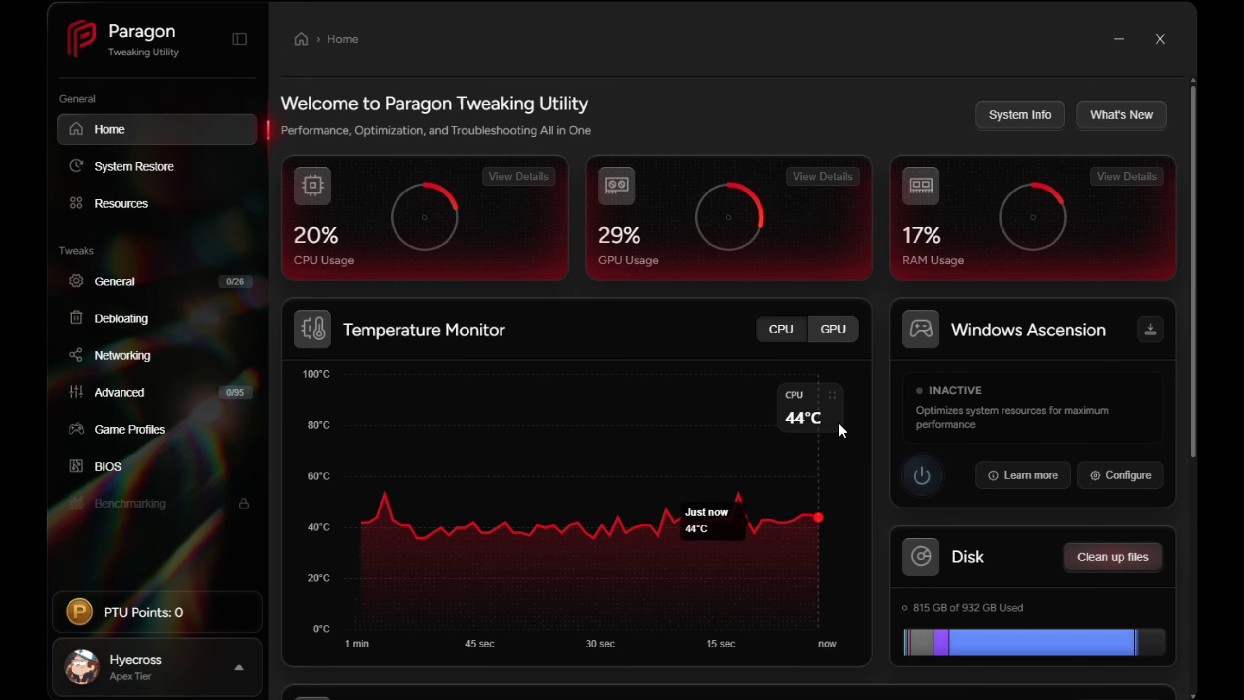
{"action": "left_click", "coordinate": [832, 329]}
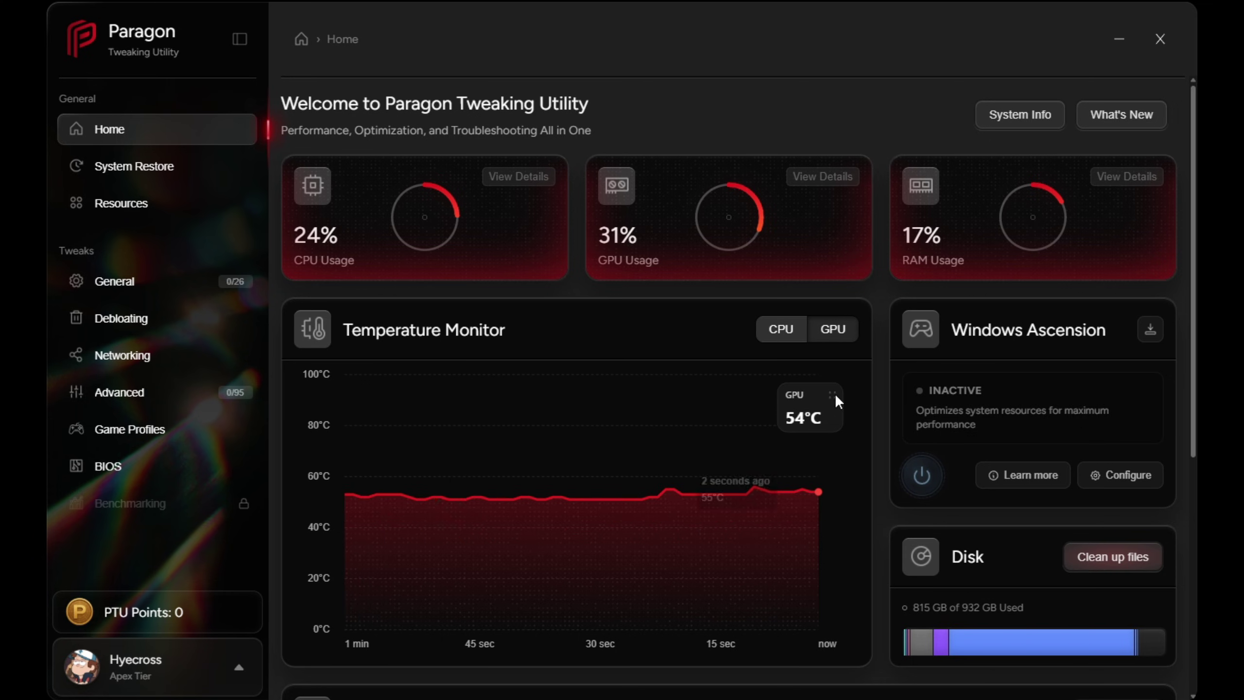
{"action": "left_click", "coordinate": [781, 329]}
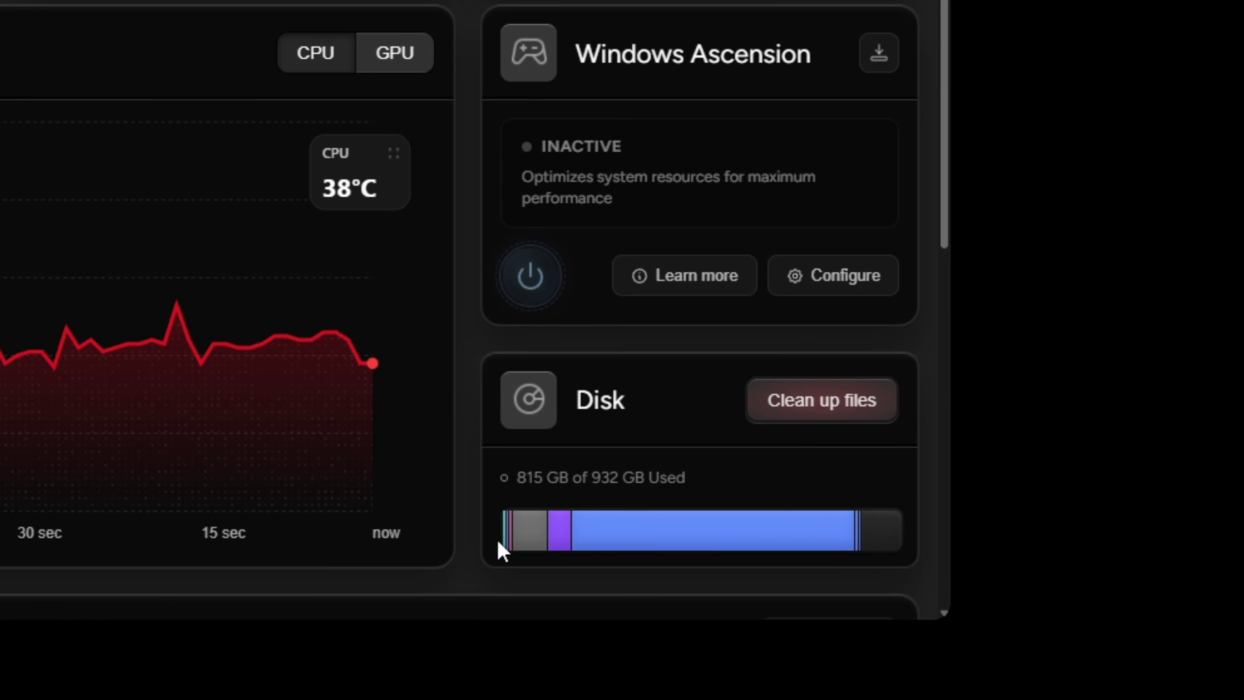
{"action": "mouse_move", "coordinate": [532, 537]}
{"action": "mouse_move", "coordinate": [865, 532]}
{"action": "mouse_move", "coordinate": [798, 526]}
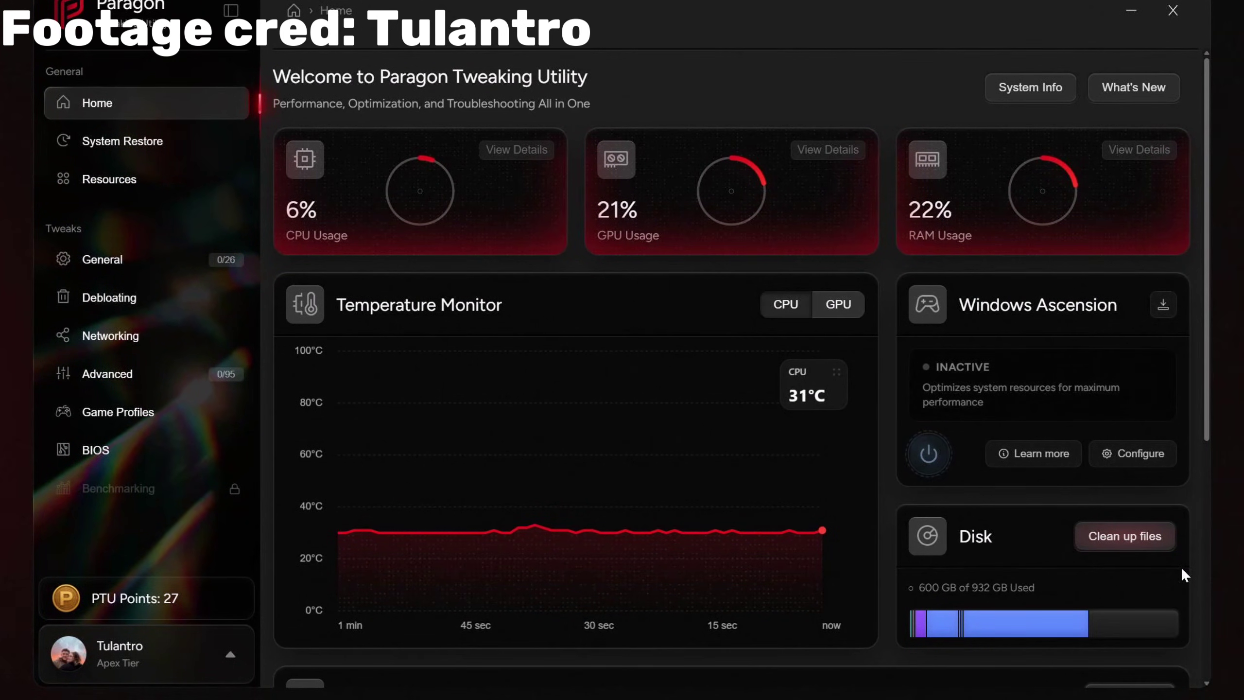
- Run Disk Cleanup from the Disk card and dismiss the completion message
{"action": "left_click", "coordinate": [1172, 538]}
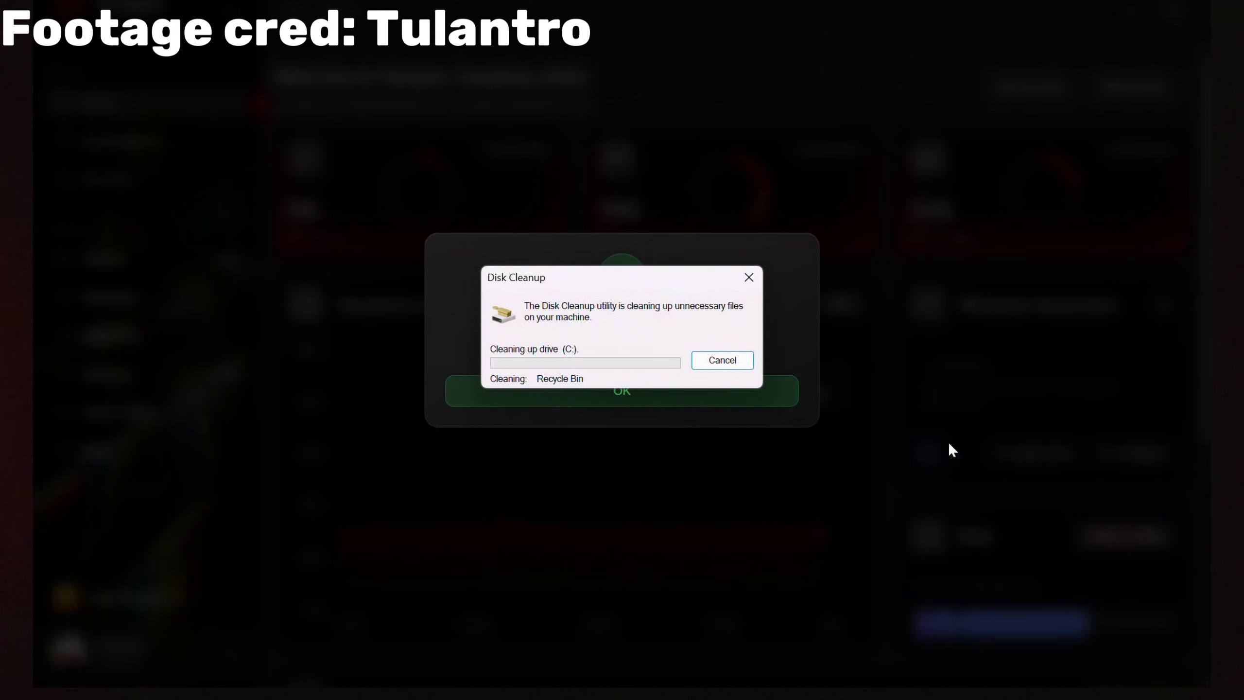
{"action": "left_click", "coordinate": [603, 389]}
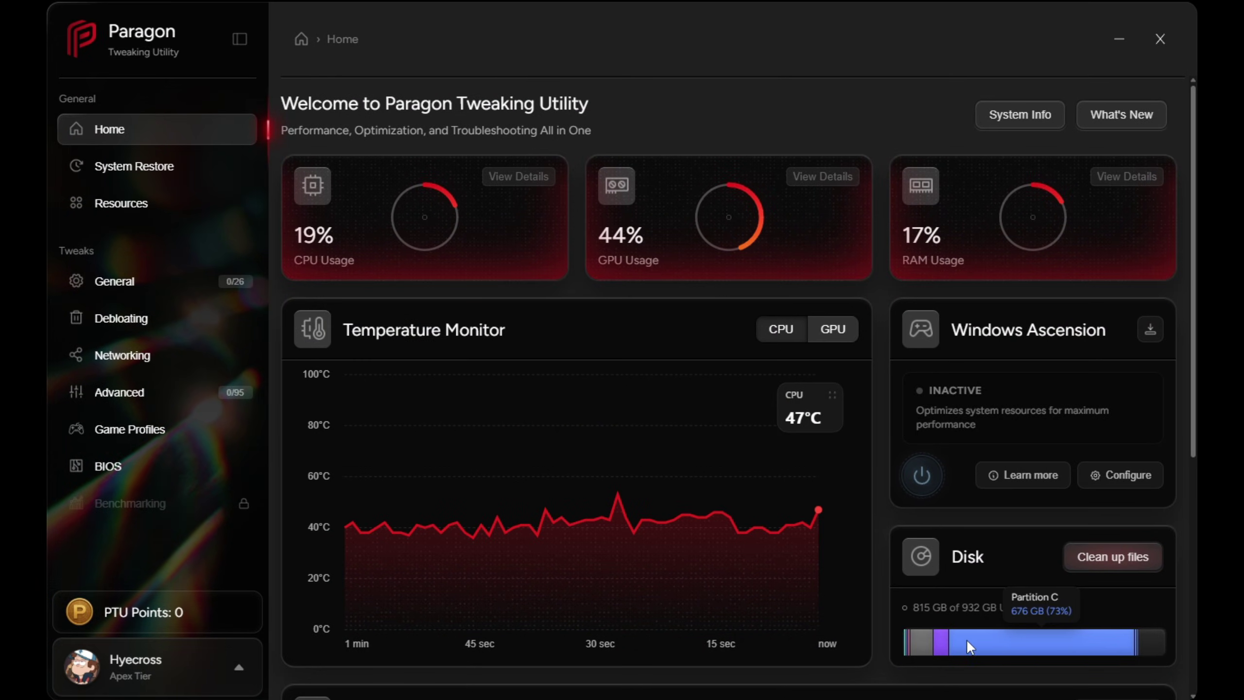
{"action": "mouse_move", "coordinate": [945, 642]}
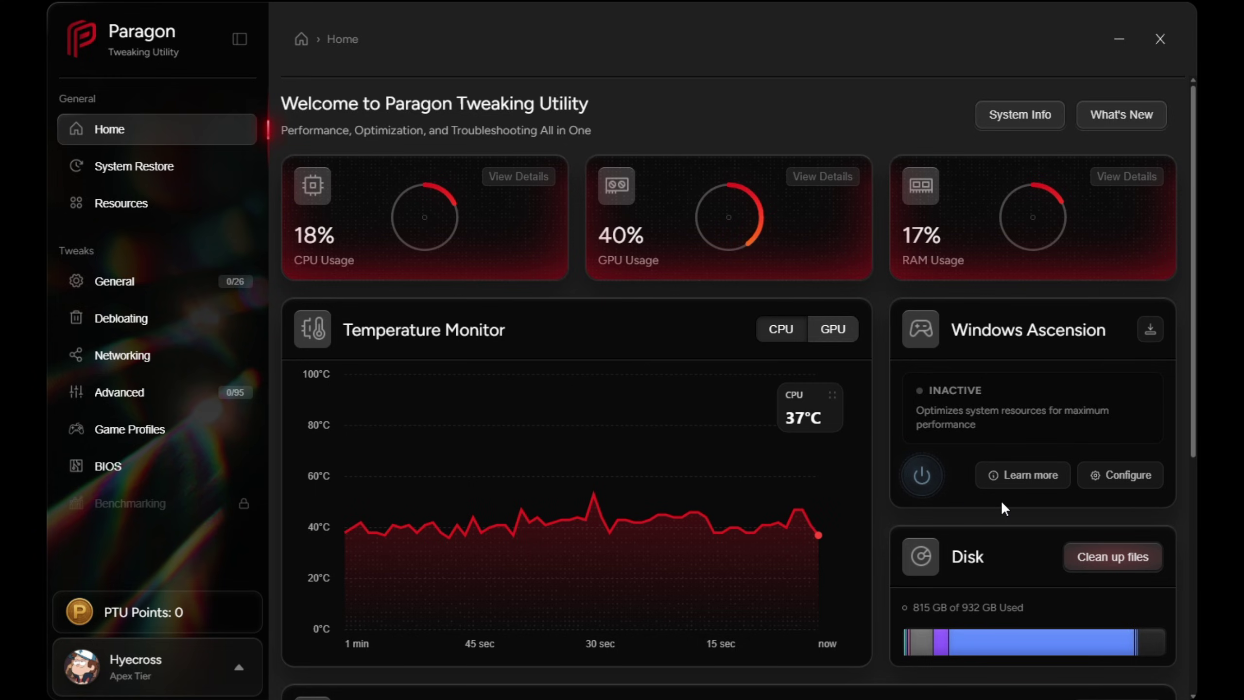
{"action": "left_click", "coordinate": [1019, 477]}
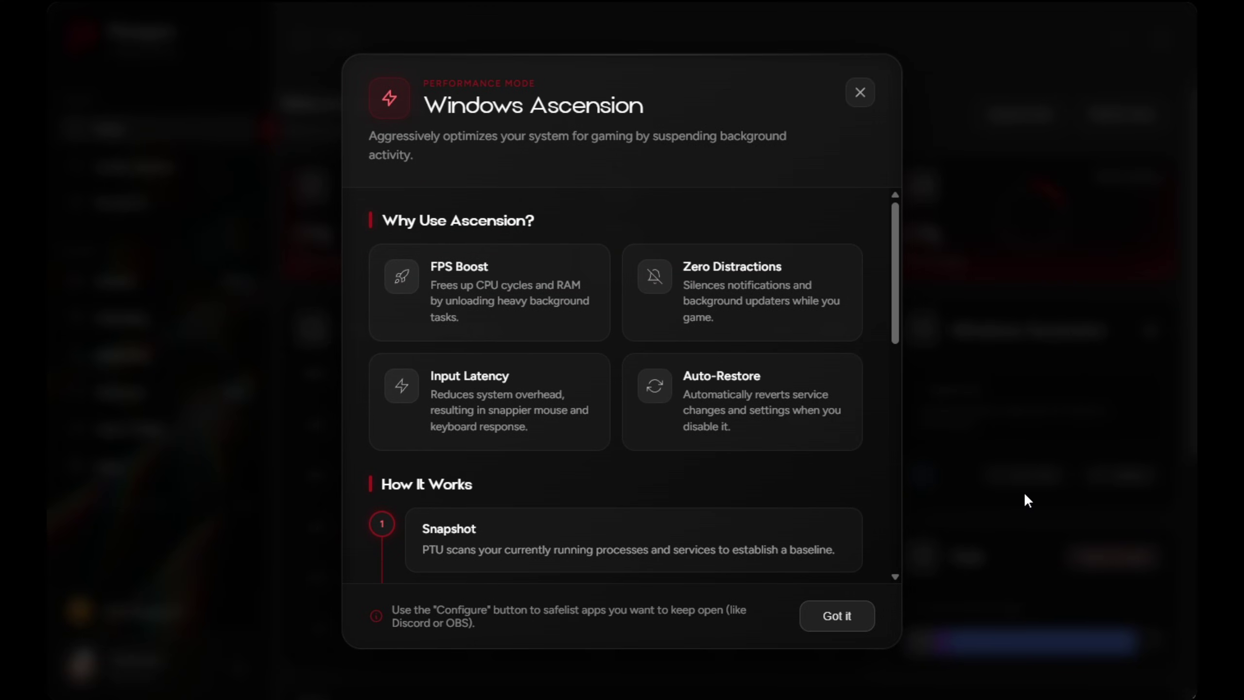
{"action": "left_click_drag", "start_coordinate": [894, 212], "coordinate": [880, 458]}
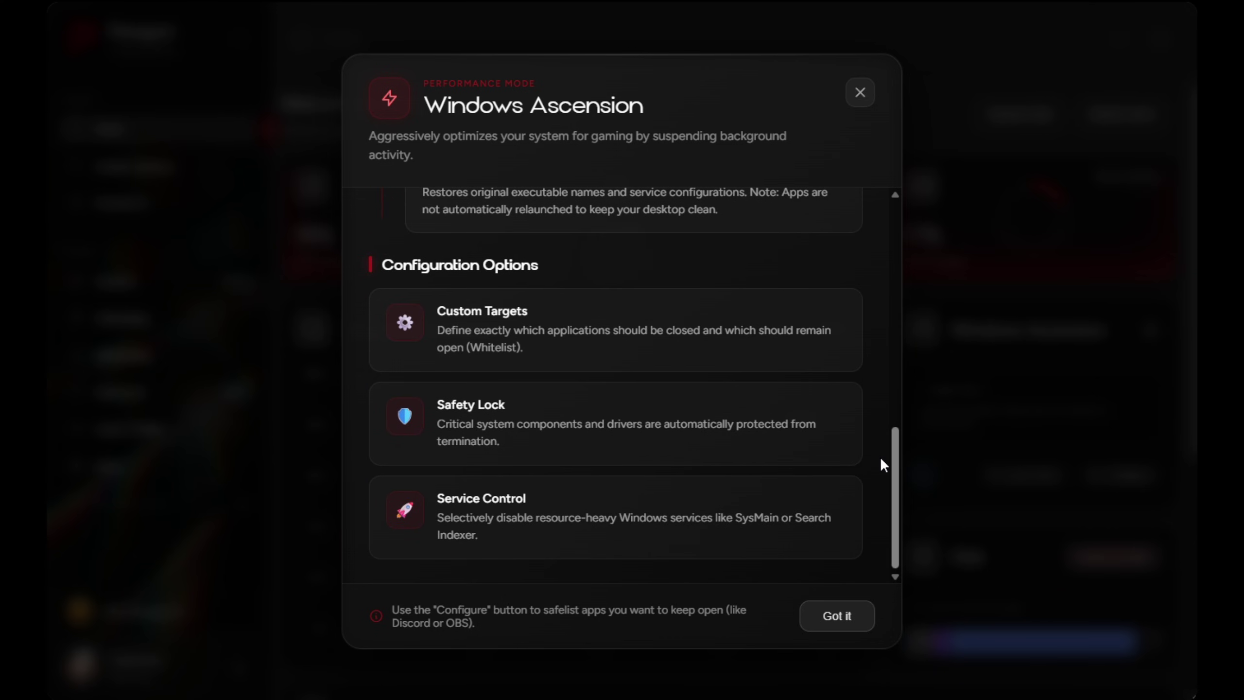
{"action": "left_click", "coordinate": [838, 617]}
{"action": "left_click", "coordinate": [1108, 476]}
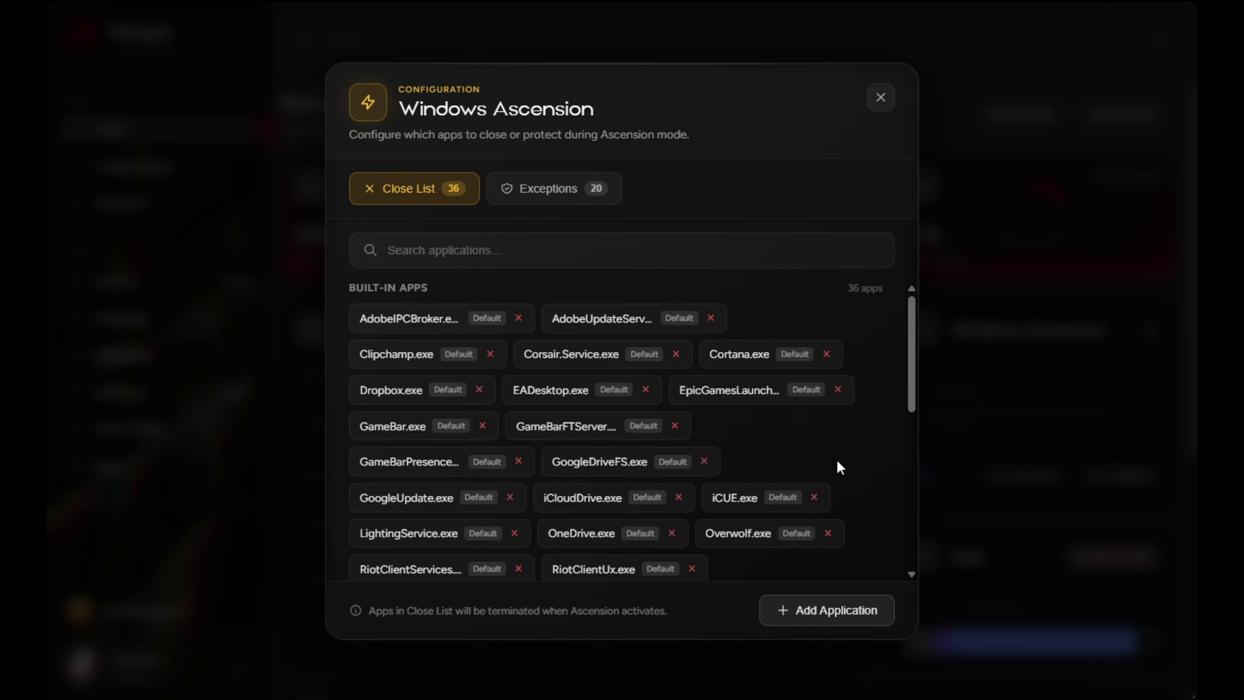
{"action": "left_click_drag", "start_coordinate": [910, 348], "coordinate": [903, 517]}
{"action": "left_click", "coordinate": [618, 508]}
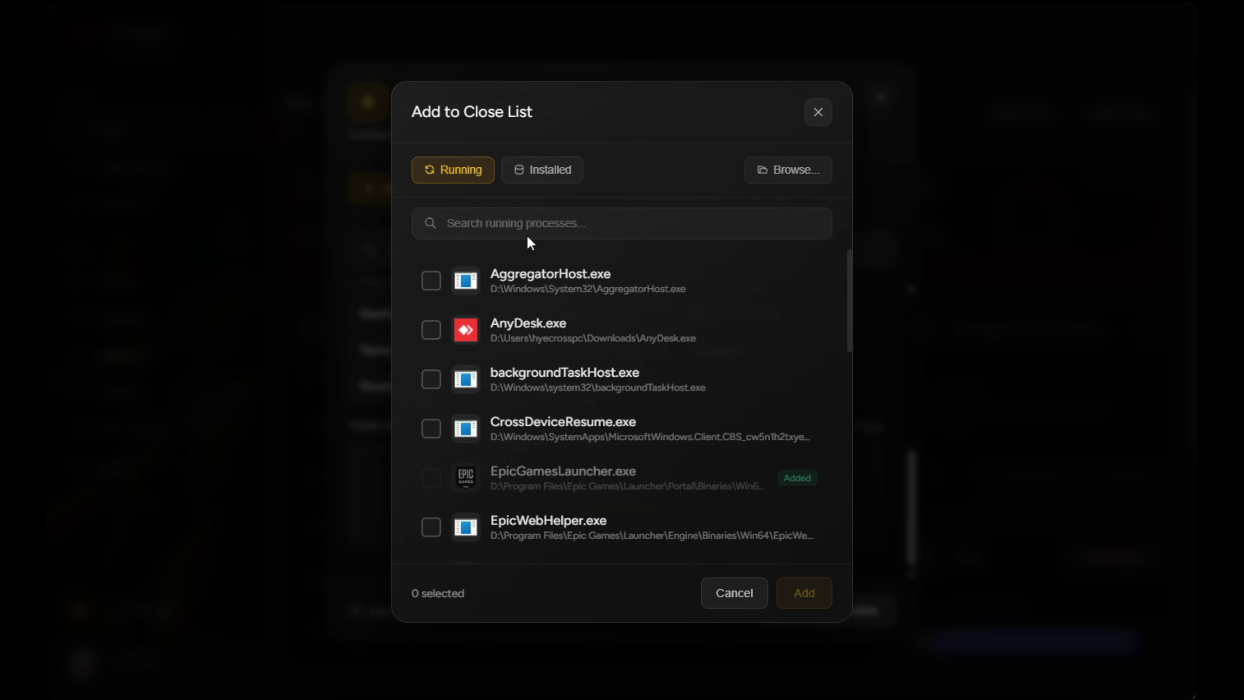
{"action": "key", "text": "Escape"}
{"action": "left_click", "coordinate": [555, 191]}
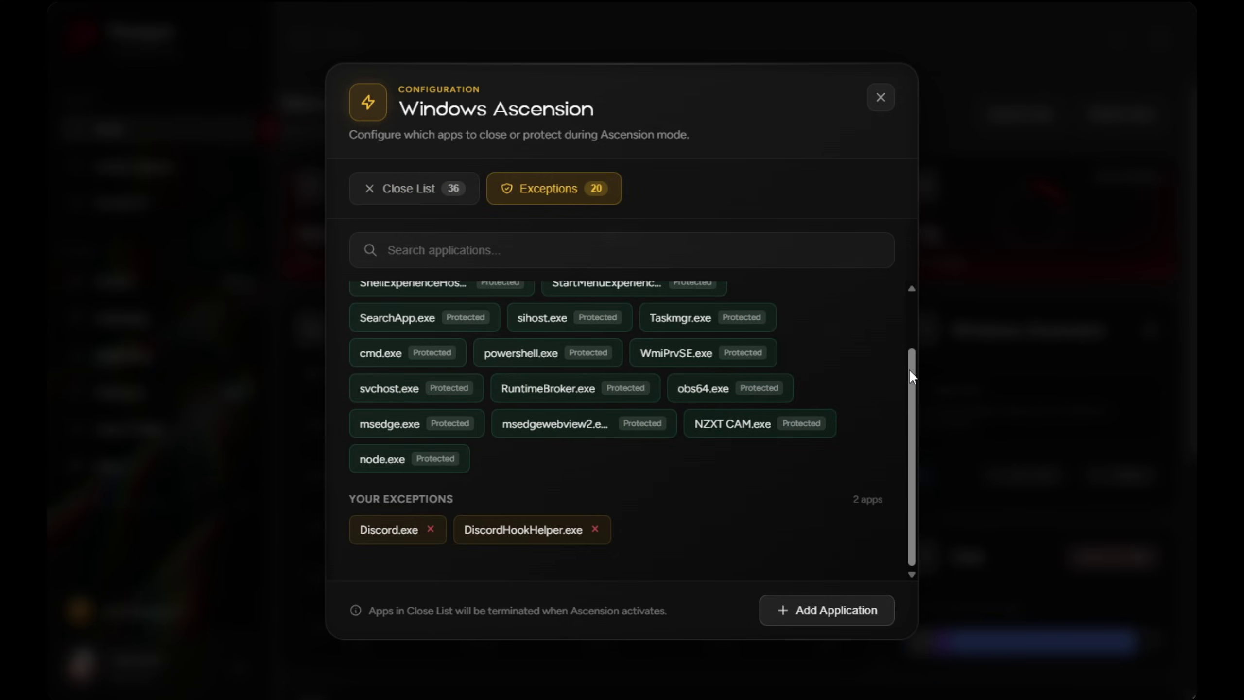
{"action": "scroll", "coordinate": [853, 445], "scroll_direction": "up", "scroll_amount": 2}
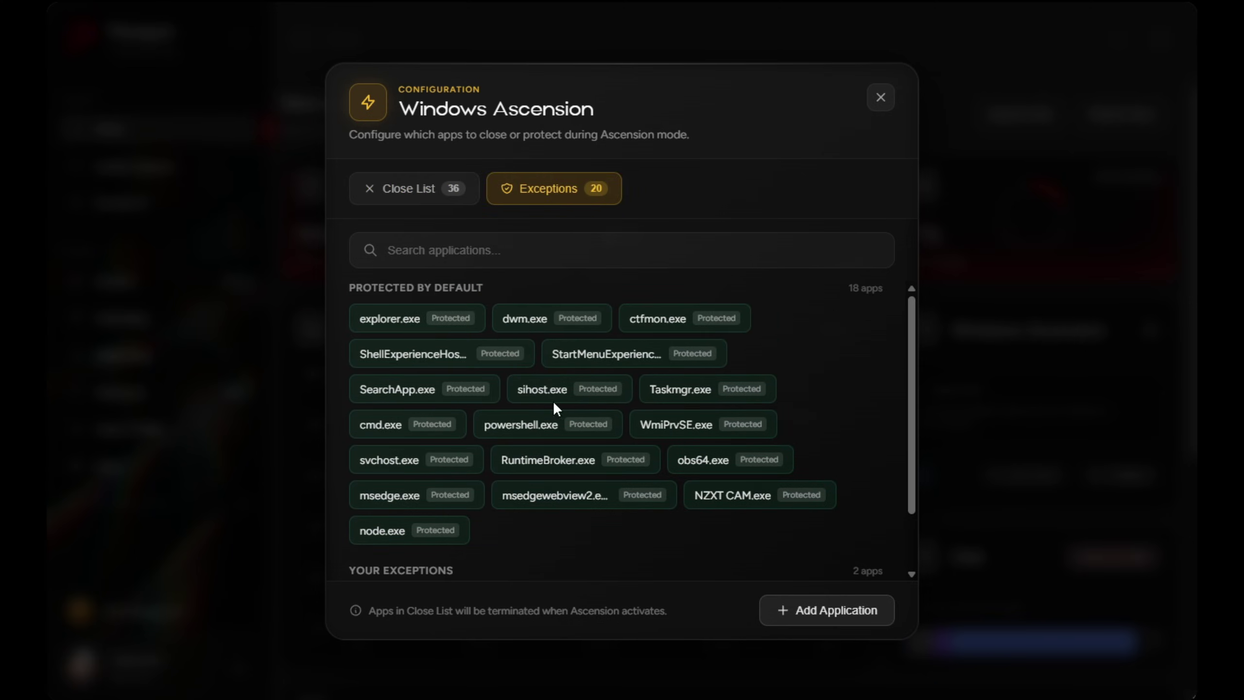
{"action": "left_click", "coordinate": [413, 187]}
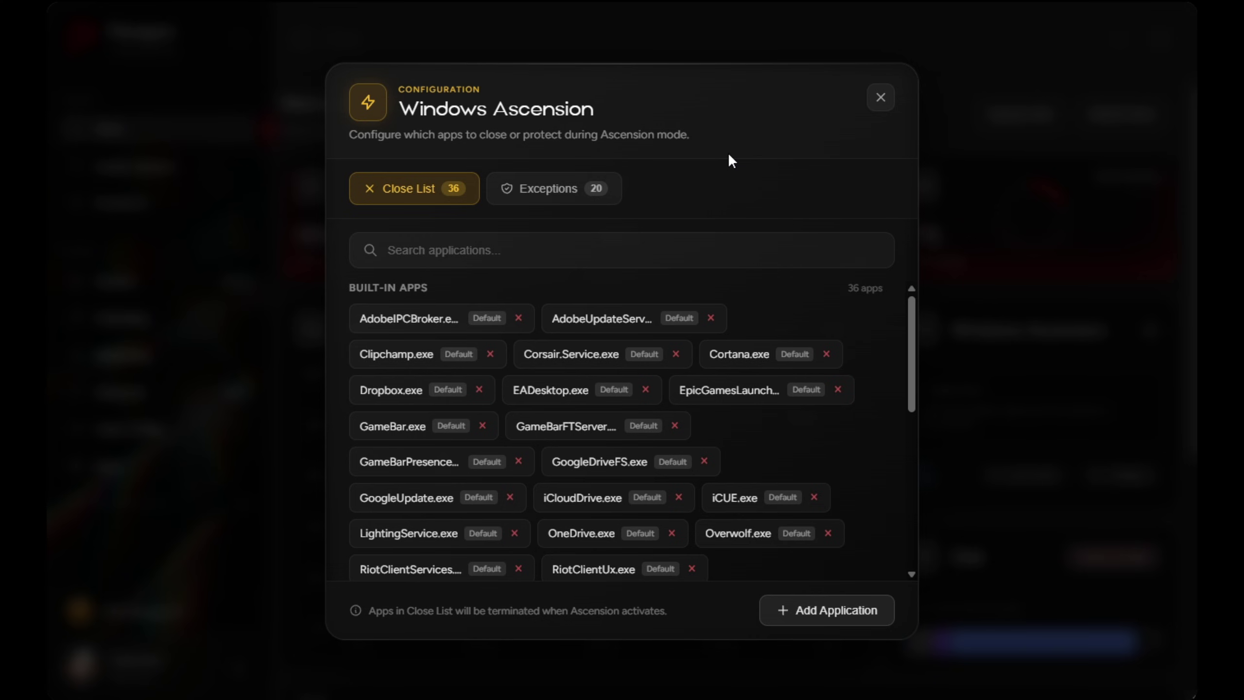
- Create a 'Before tweaks' restore point with a pink banner and a Gaming tag
{"action": "left_click", "coordinate": [881, 98]}
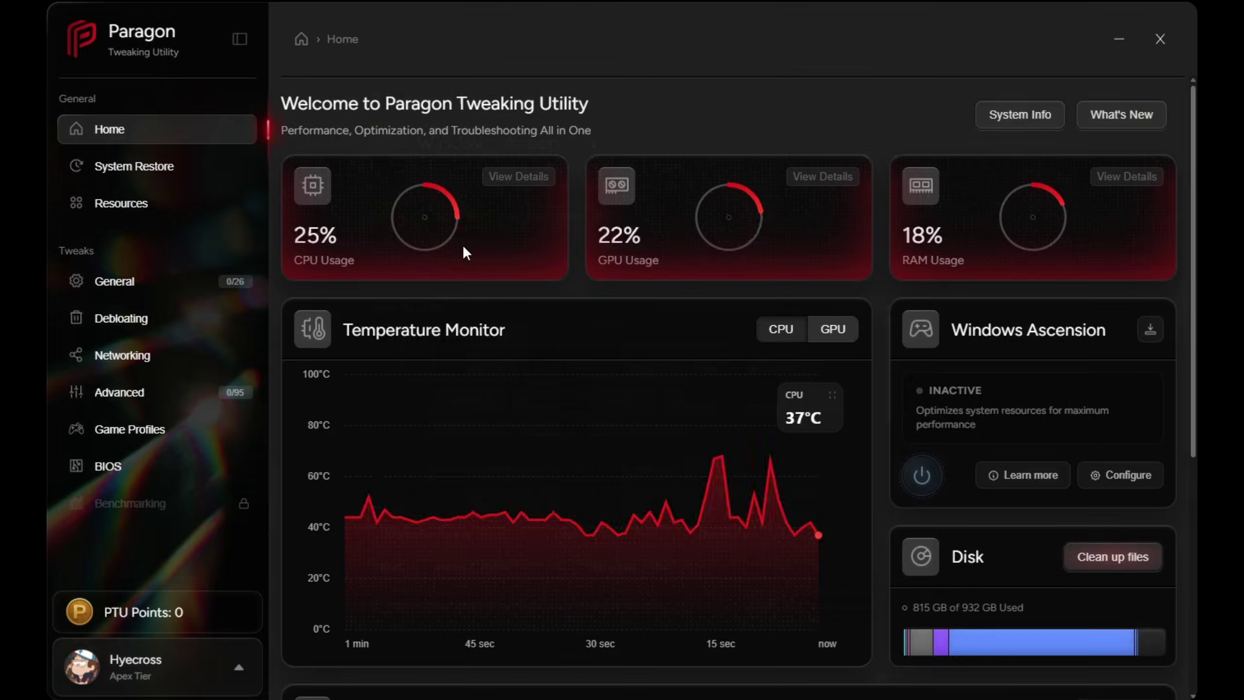
{"action": "left_click", "coordinate": [199, 169]}
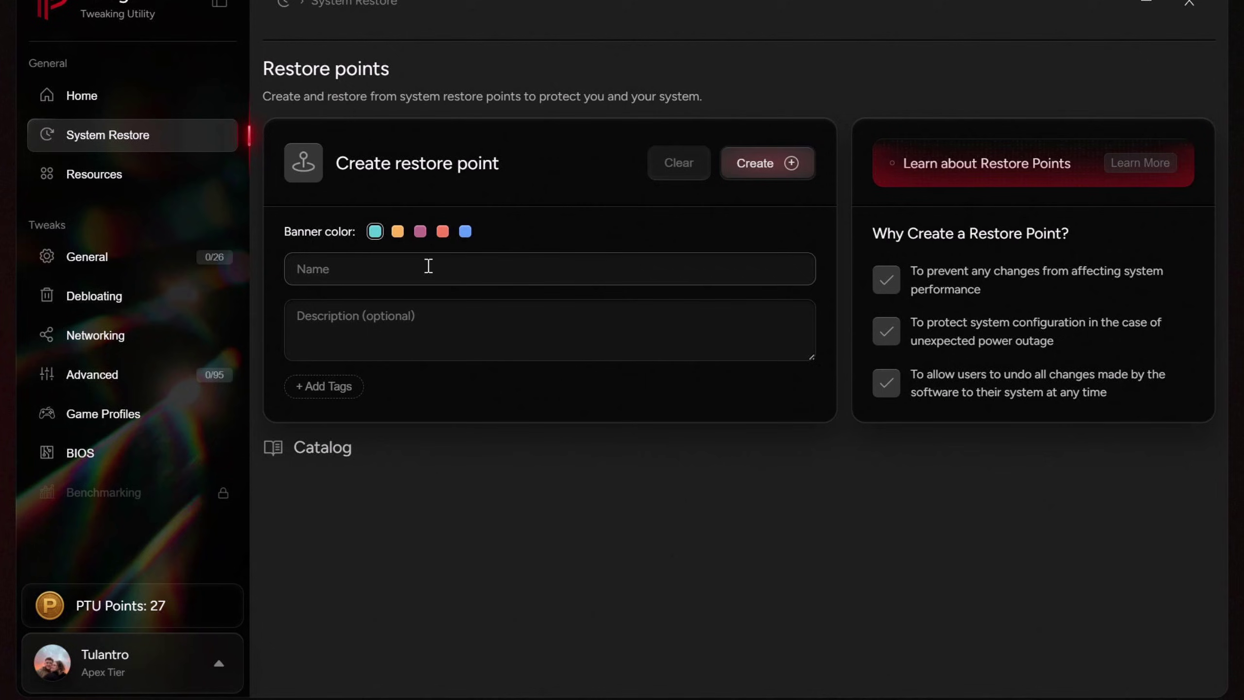
{"action": "left_click", "coordinate": [427, 267]}
{"action": "type", "text": "Before tweaks"}
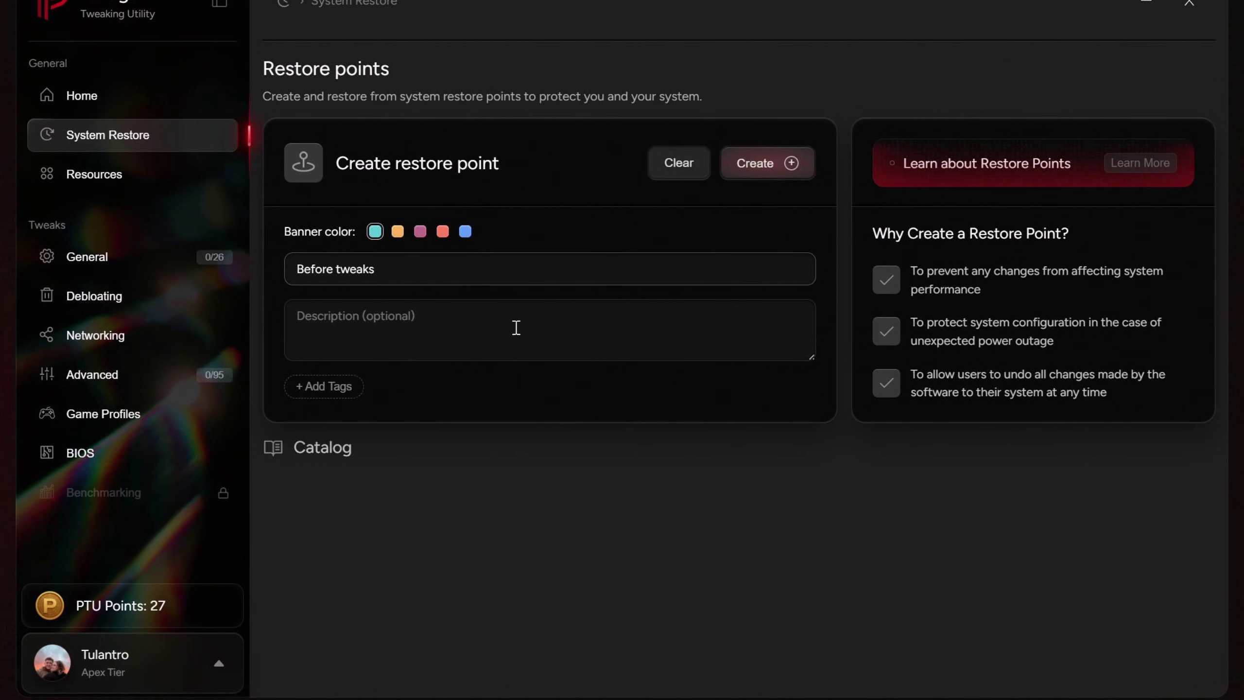
{"action": "left_click", "coordinate": [420, 232]}
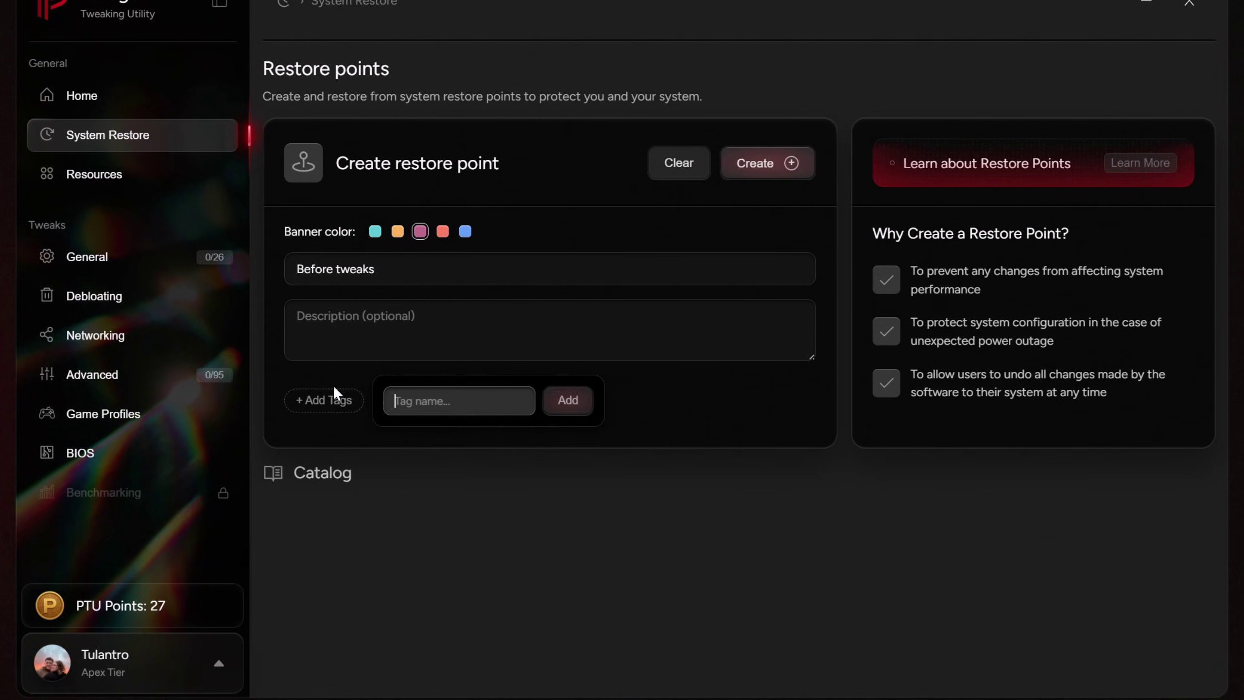
{"action": "type", "text": "Gaming"}
{"action": "left_click", "coordinate": [551, 408]}
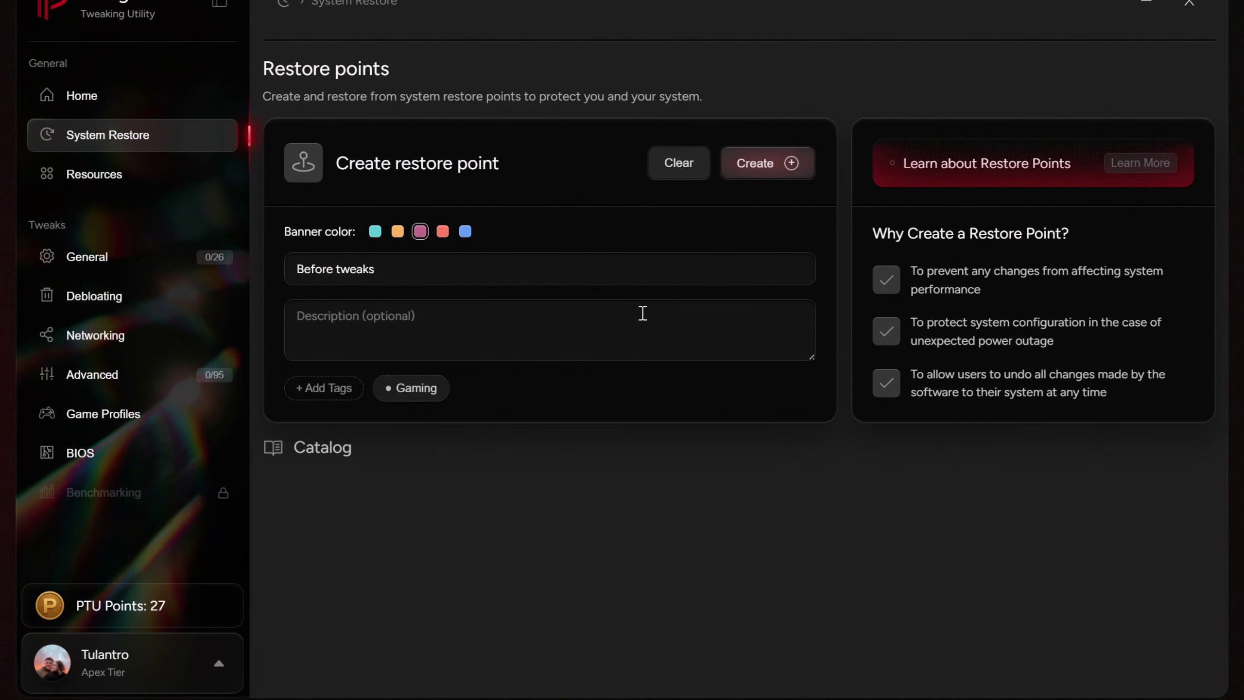
{"action": "left_click", "coordinate": [768, 165]}
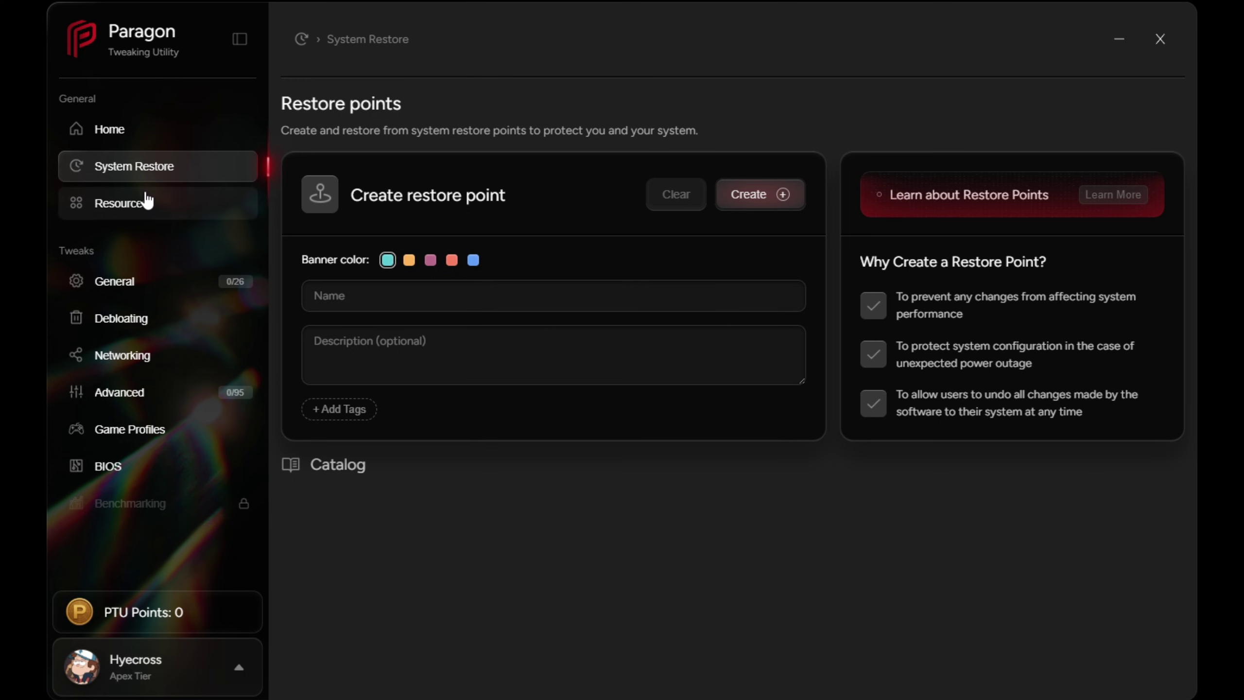
- Browse the Resources Shortcuts and Downloads lists, then scroll back up to Automation
{"action": "left_click", "coordinate": [139, 202]}
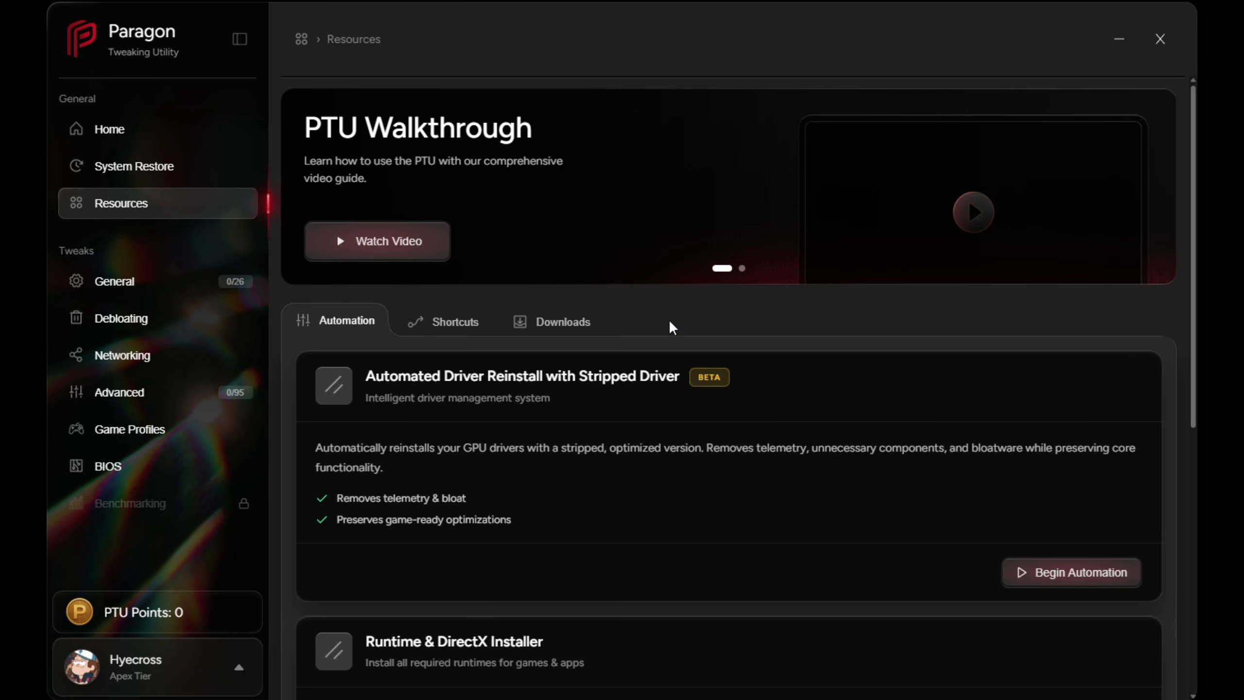
{"action": "left_click", "coordinate": [453, 322]}
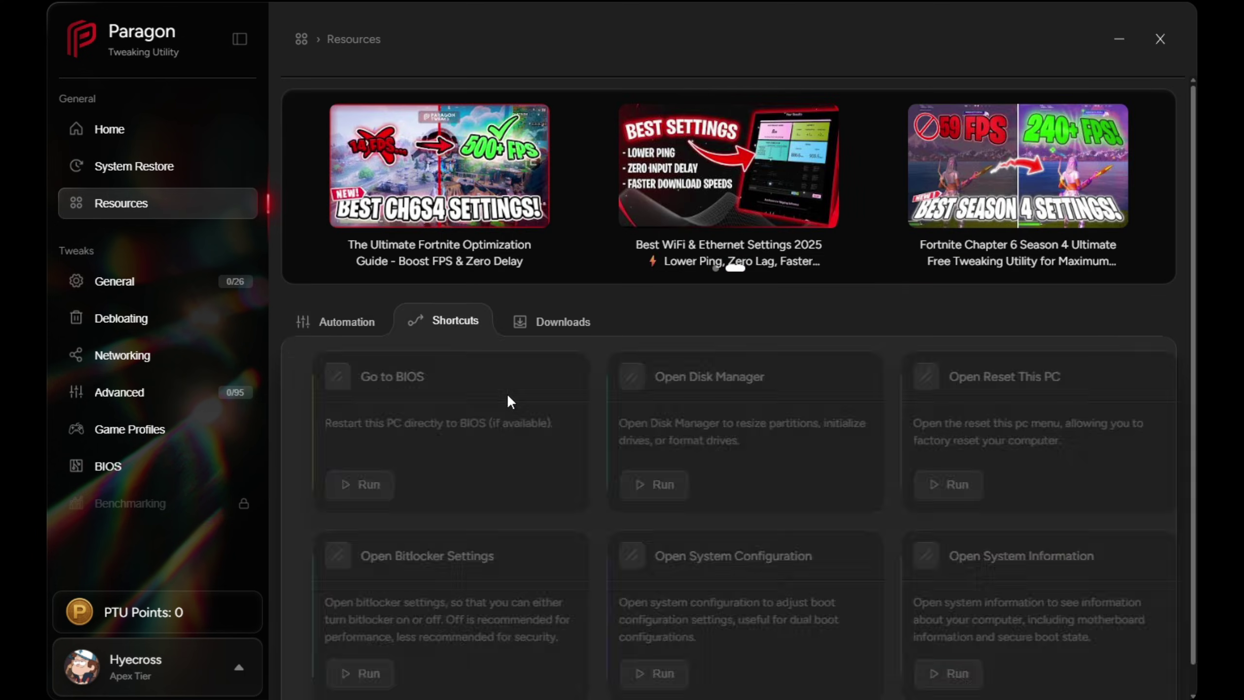
{"action": "scroll", "coordinate": [499, 435], "scroll_direction": "down", "scroll_amount": 1}
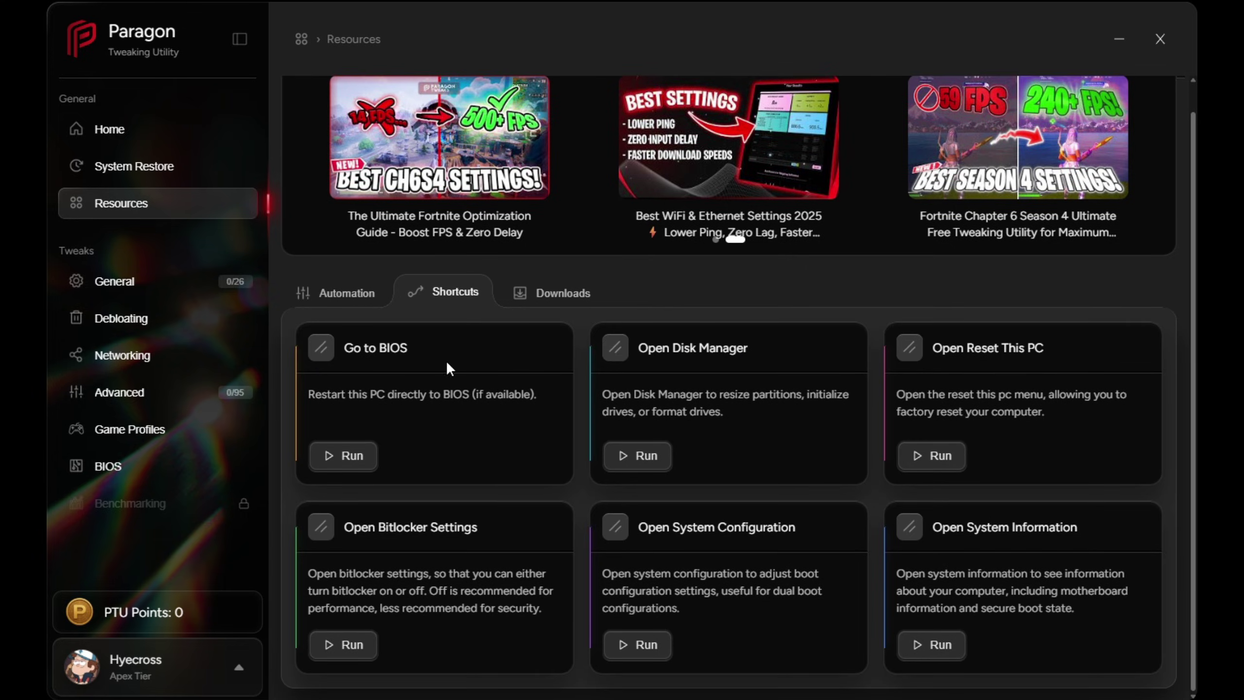
{"action": "left_click", "coordinate": [583, 296]}
{"action": "scroll", "coordinate": [600, 467], "scroll_direction": "down", "scroll_amount": 8}
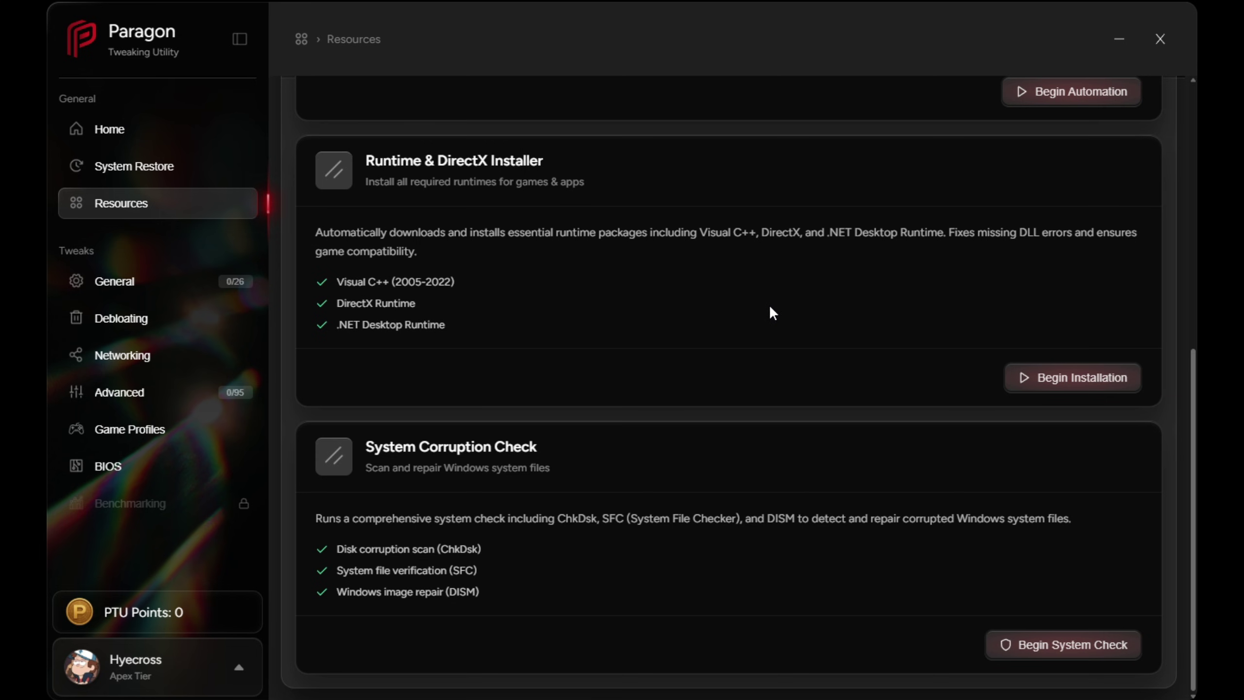
{"action": "scroll", "coordinate": [733, 364], "scroll_direction": "up", "scroll_amount": 8}
{"action": "scroll", "coordinate": [770, 461], "scroll_direction": "up", "scroll_amount": 2}
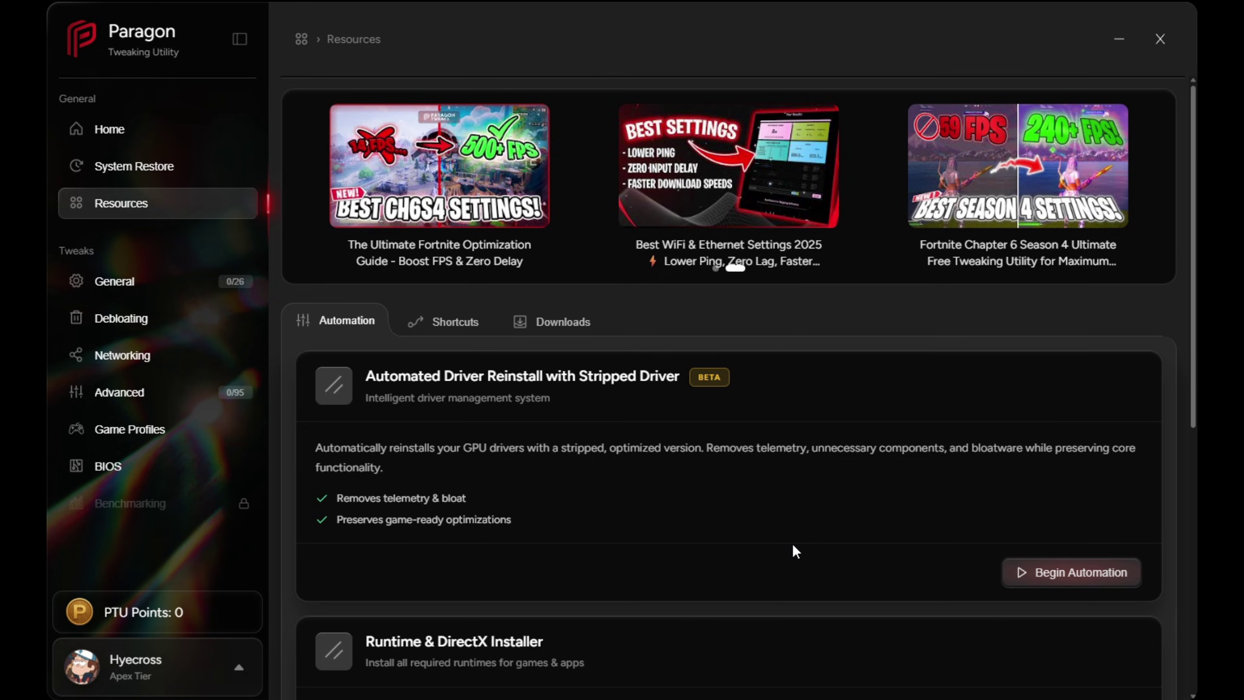
- Run the system corruption check, glance at PTU Points, then install the Visual C++, DirectX and .NET runtimes
{"action": "scroll", "coordinate": [792, 542], "scroll_direction": "down", "scroll_amount": 5}
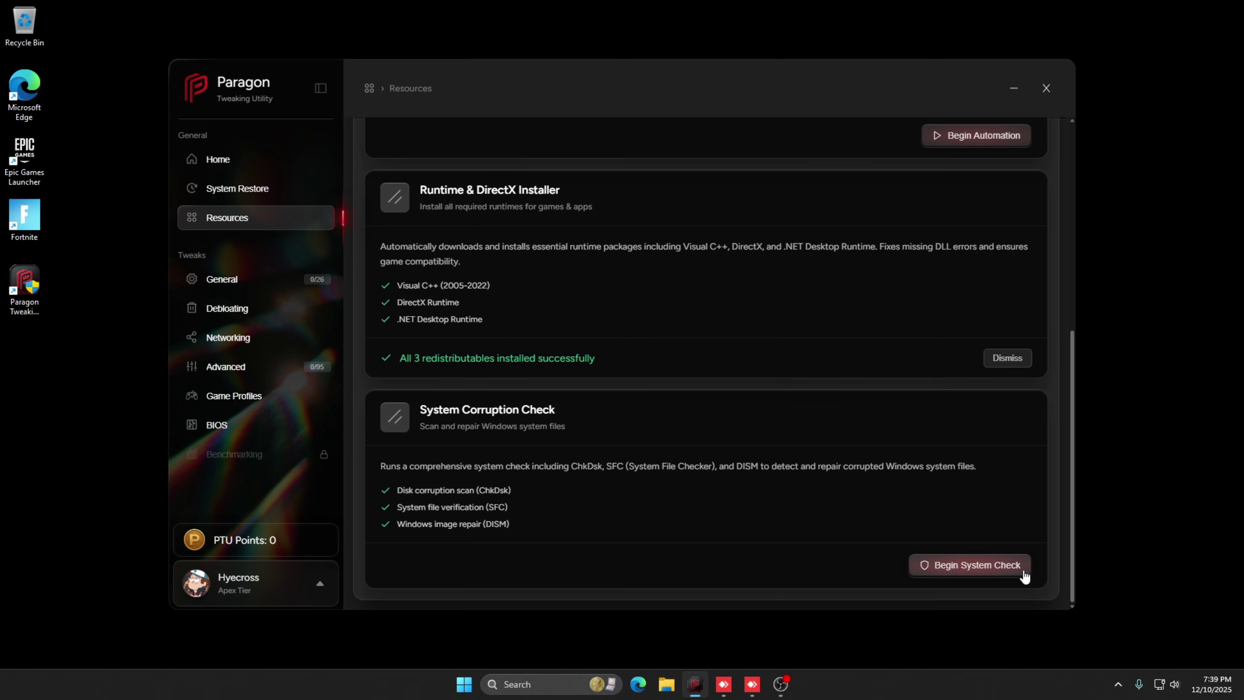
{"action": "left_click", "coordinate": [1021, 573]}
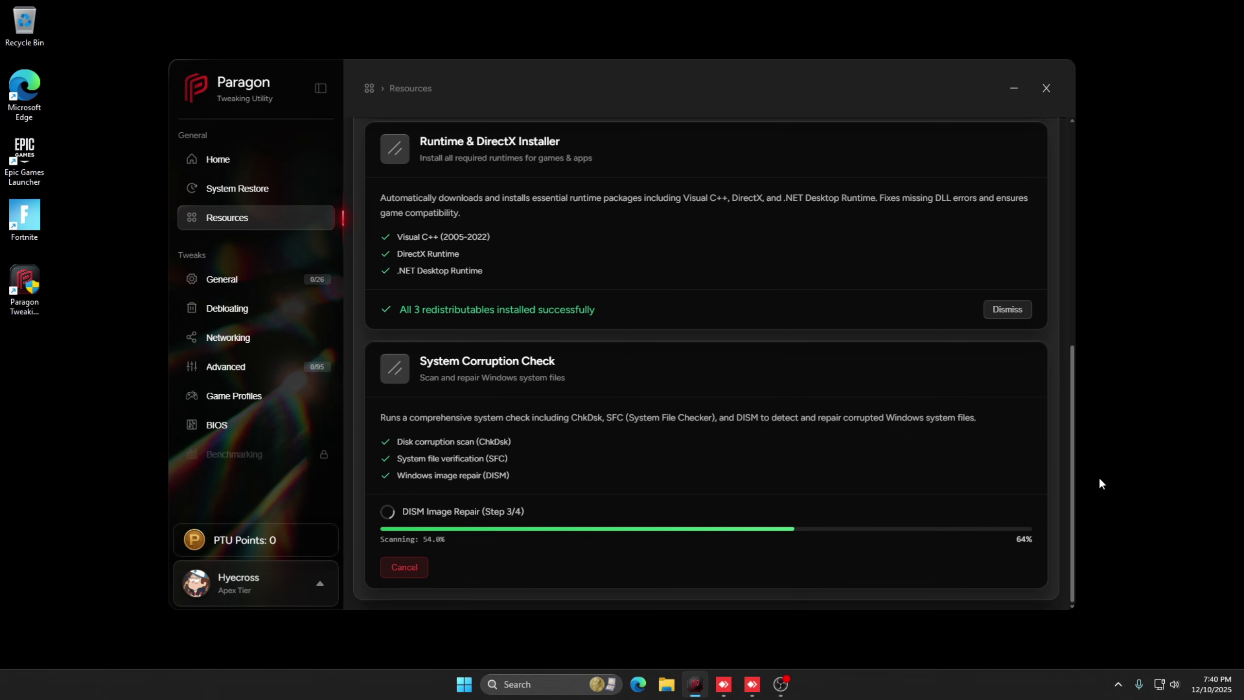
{"action": "left_click", "coordinate": [245, 539]}
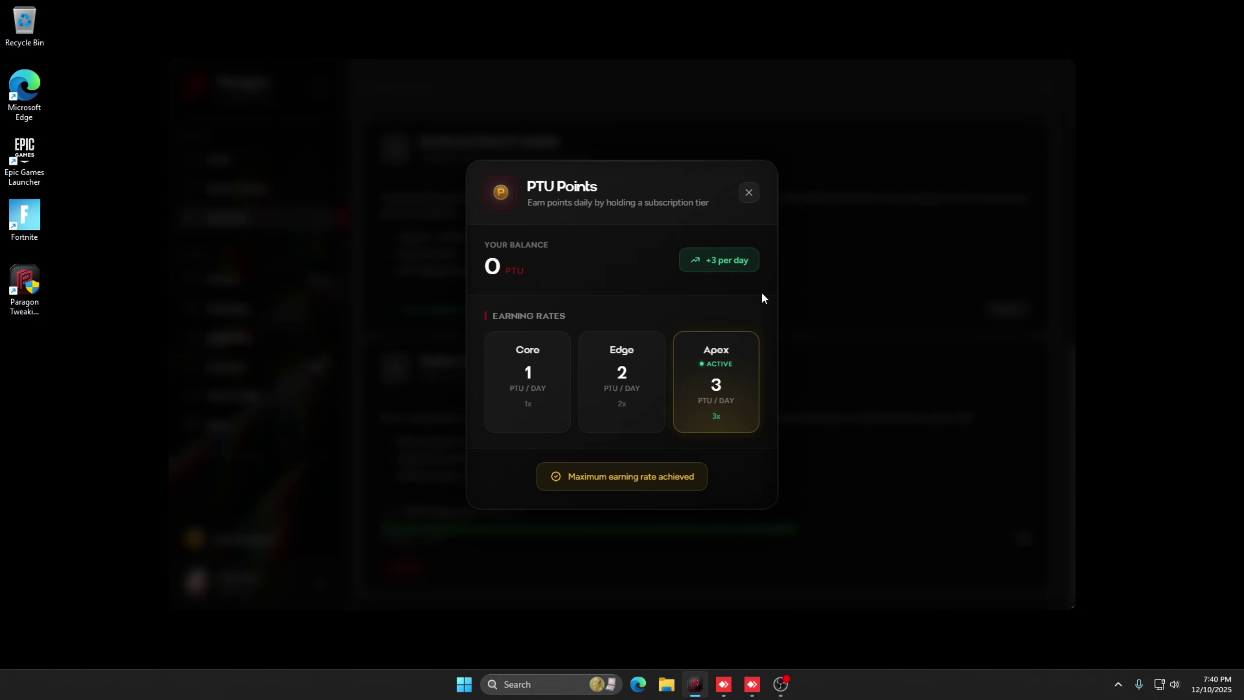
{"action": "left_click", "coordinate": [748, 193]}
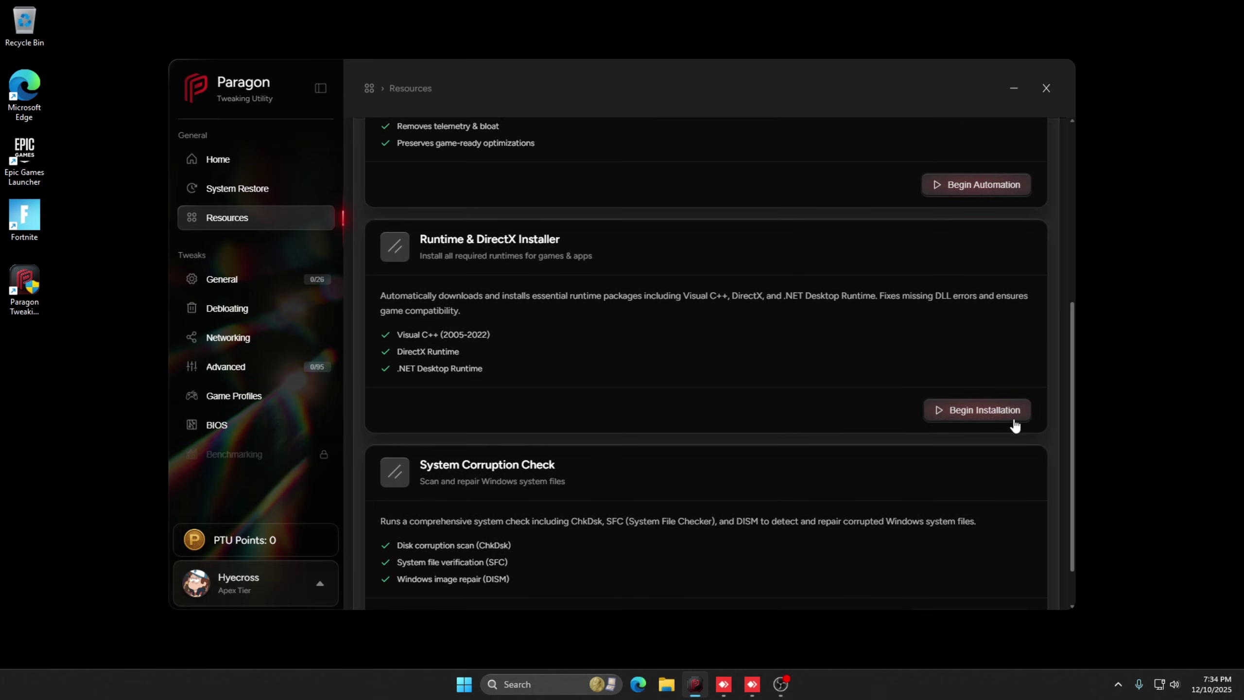
{"action": "left_click", "coordinate": [1009, 414]}
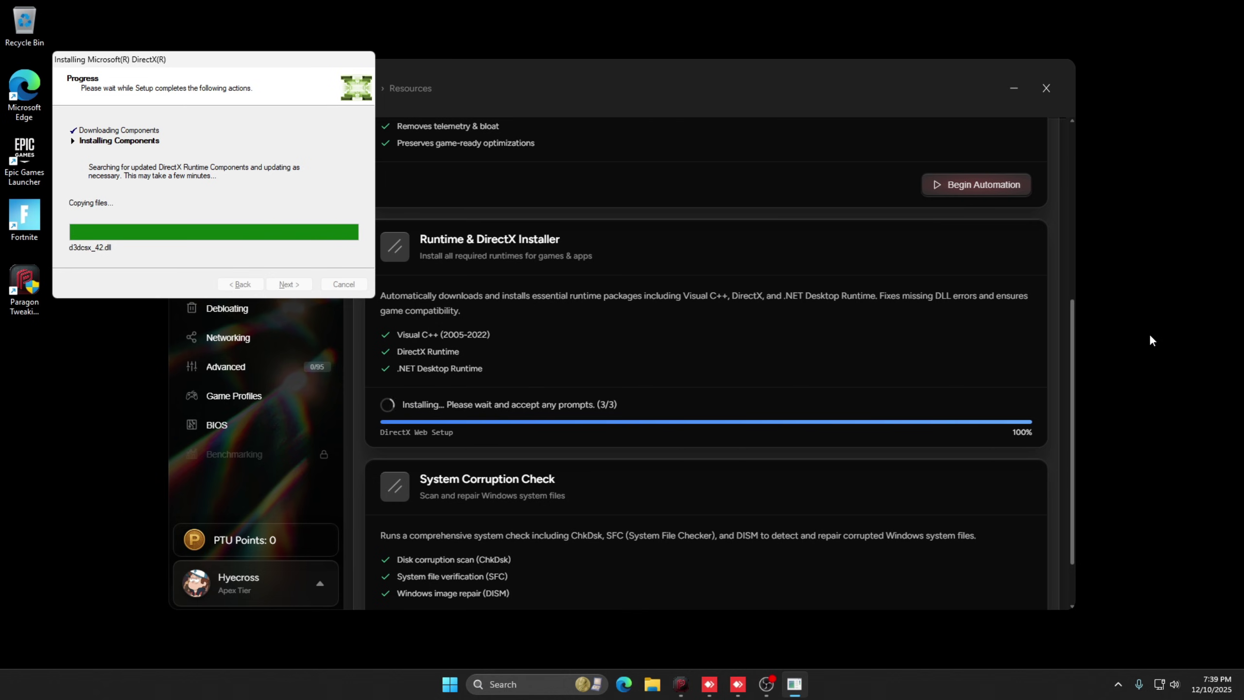
- Start the Automated Driver Reinstall and accept the Beta Feature Warning
{"action": "scroll", "coordinate": [755, 485], "scroll_direction": "up", "scroll_amount": 5}
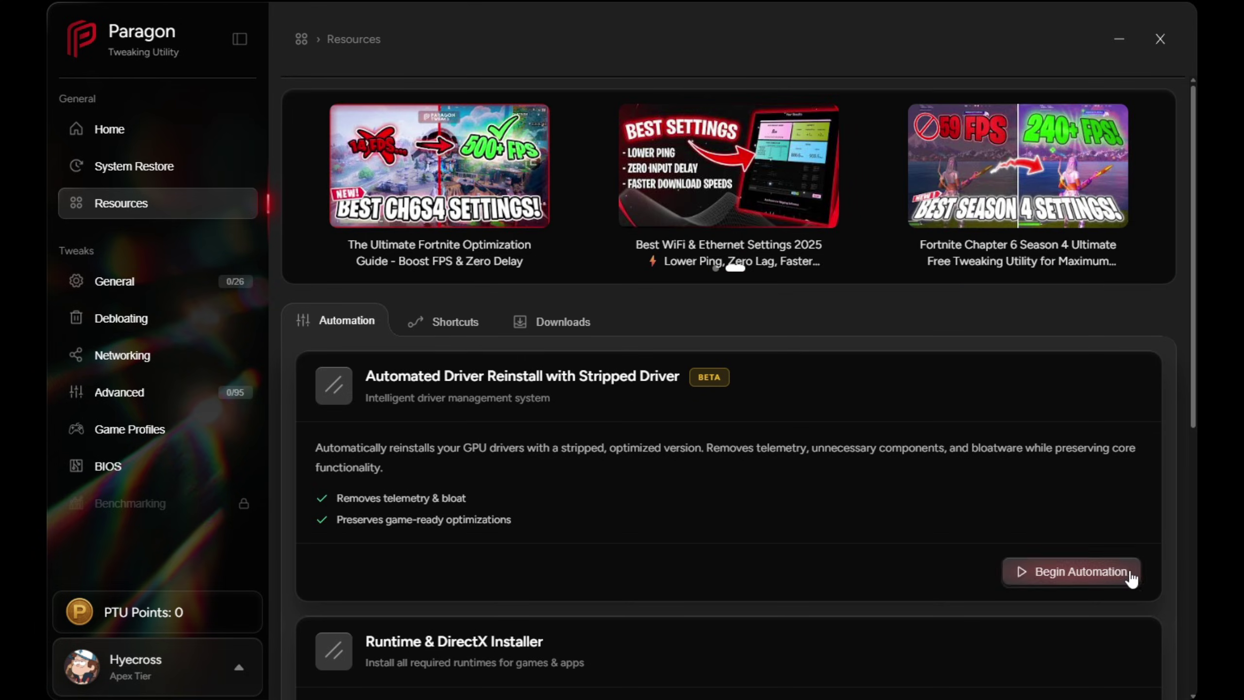
{"action": "left_click", "coordinate": [1129, 574]}
{"action": "left_click", "coordinate": [761, 478]}
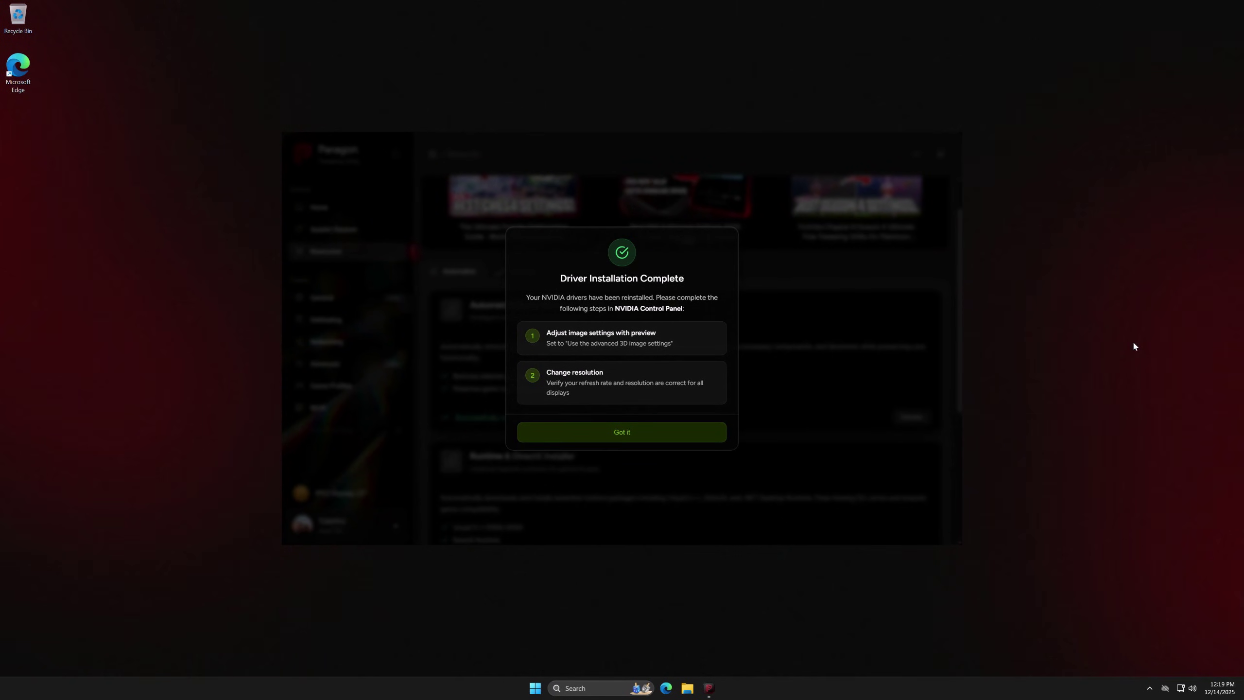
- Launch NVIDIA Control Panel from the desktop's Show more options context menu
{"action": "right_click", "coordinate": [1108, 349]}
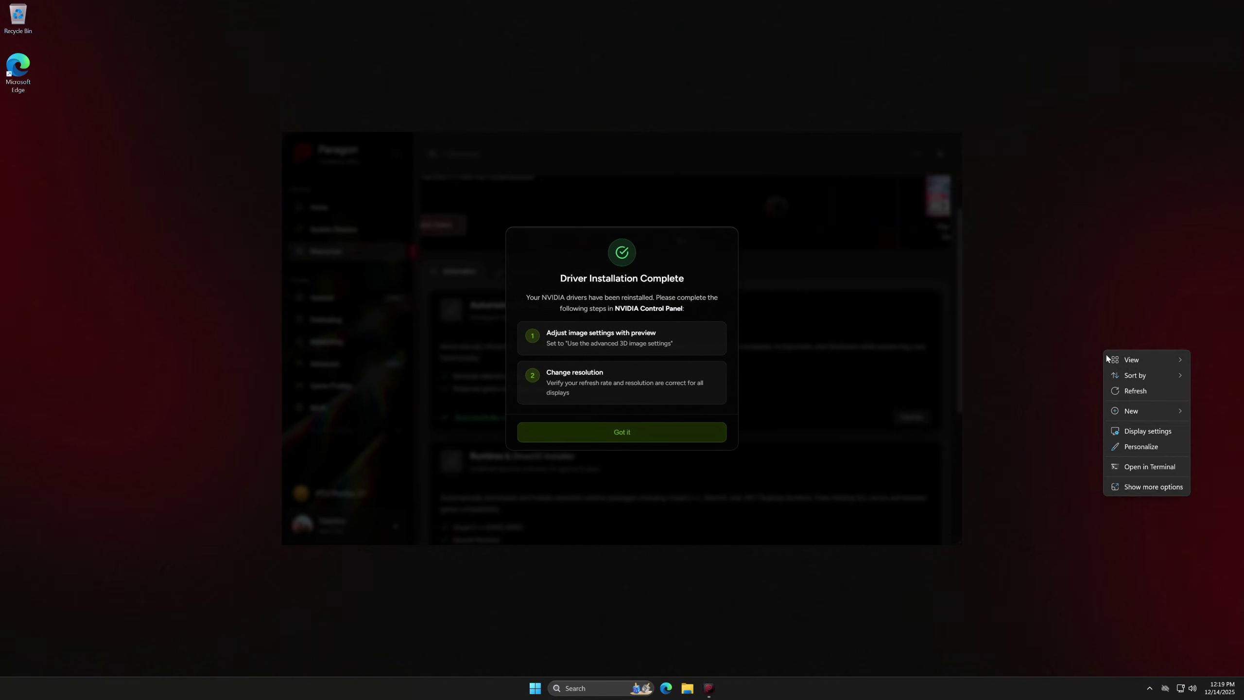
{"action": "left_click", "coordinate": [1120, 488]}
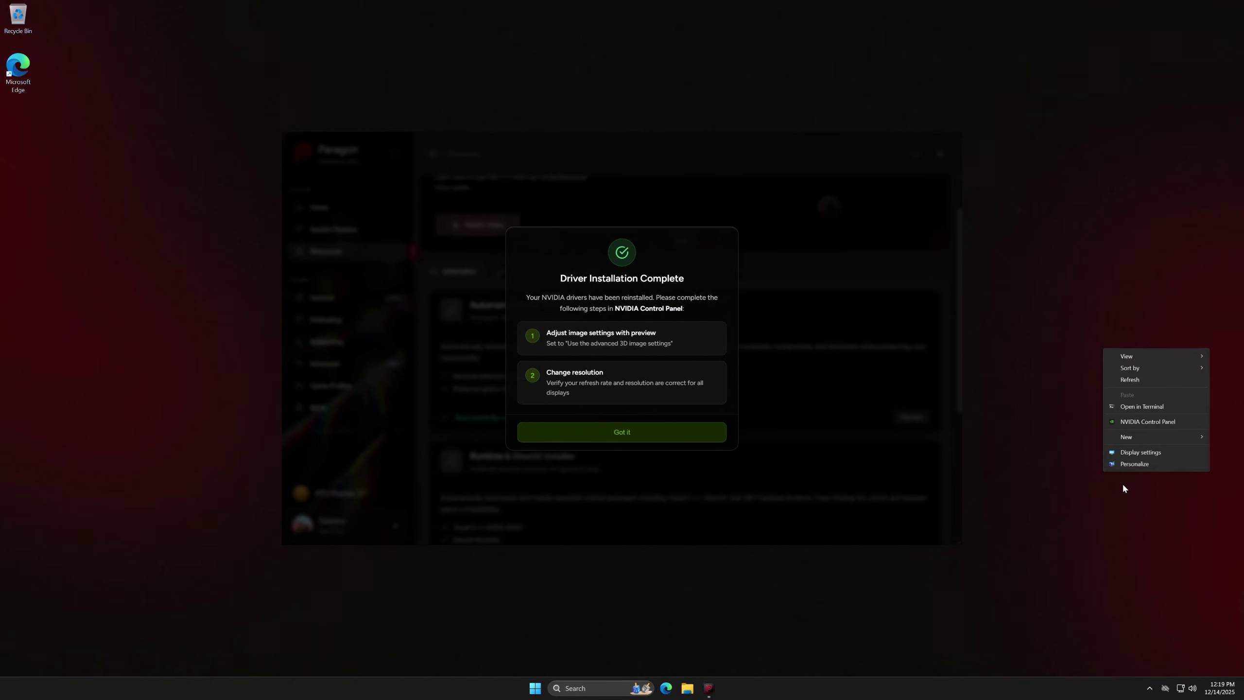
{"action": "left_click", "coordinate": [1129, 422]}
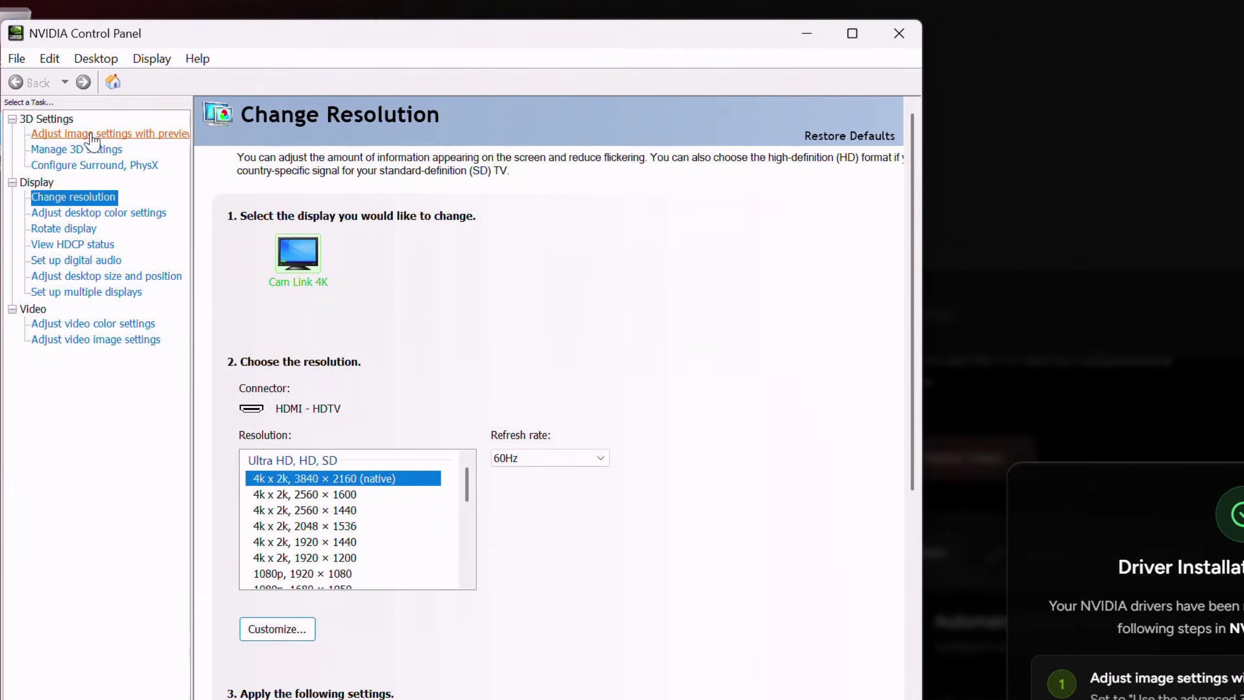
- Set image settings with preview to use the advanced 3D image settings
{"action": "left_click", "coordinate": [92, 135]}
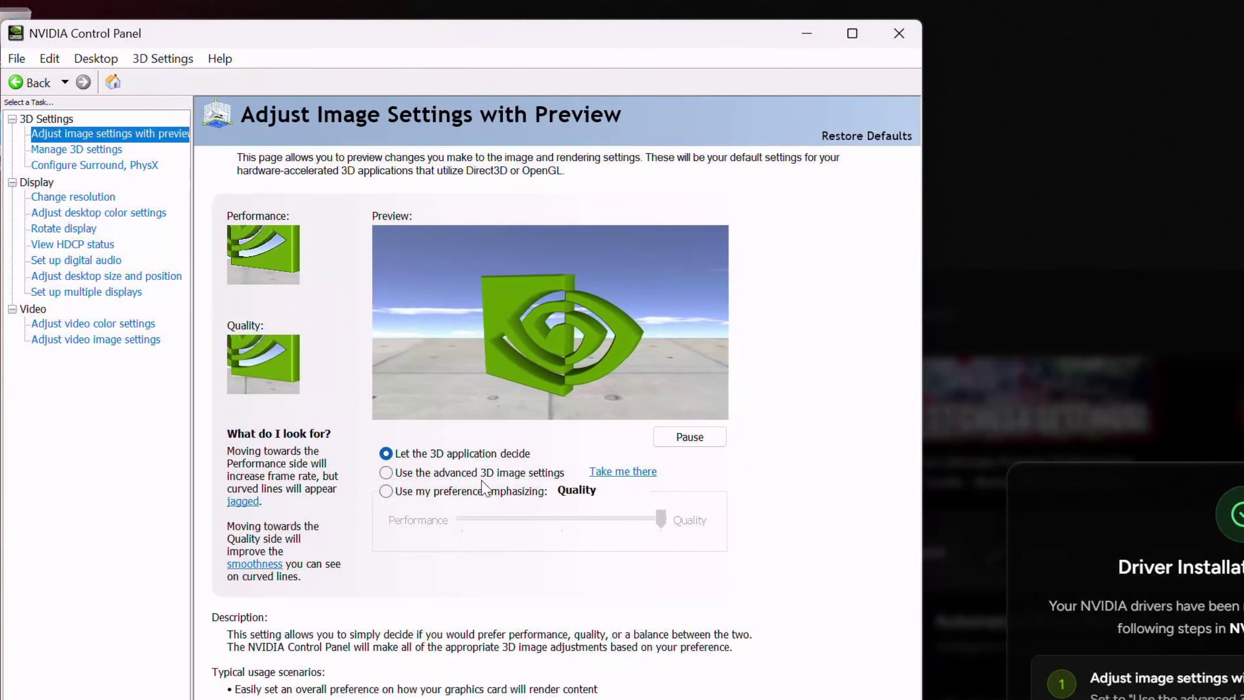
{"action": "mouse_move", "coordinate": [436, 478]}
{"action": "left_click", "coordinate": [483, 478]}
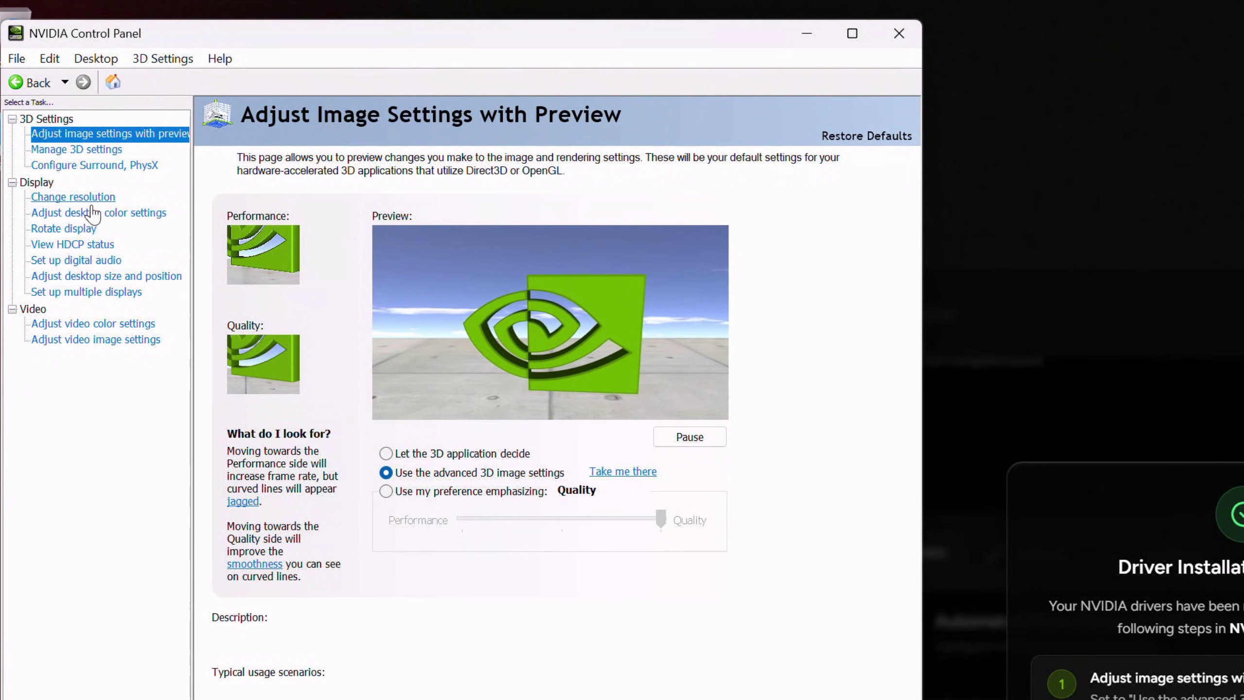
- Keep the resolution refresh rate at 60Hz and close NVIDIA Control Panel
{"action": "left_click", "coordinate": [74, 196]}
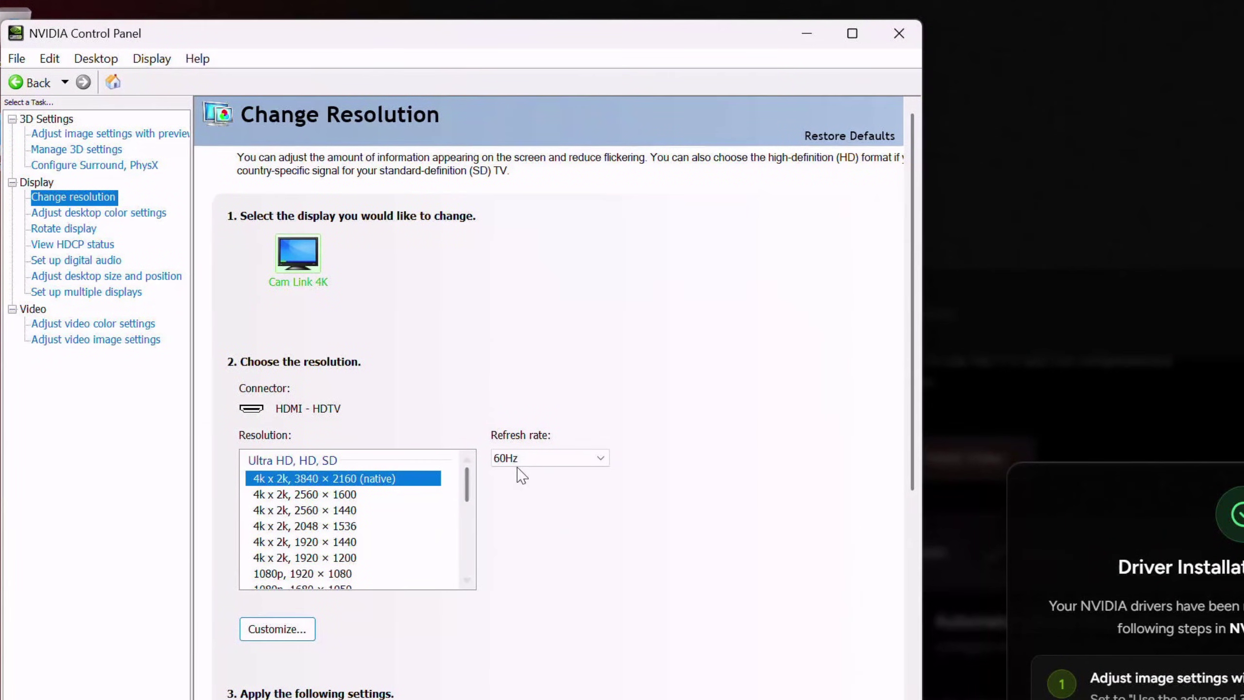
{"action": "left_click", "coordinate": [551, 457]}
{"action": "left_click", "coordinate": [683, 471]}
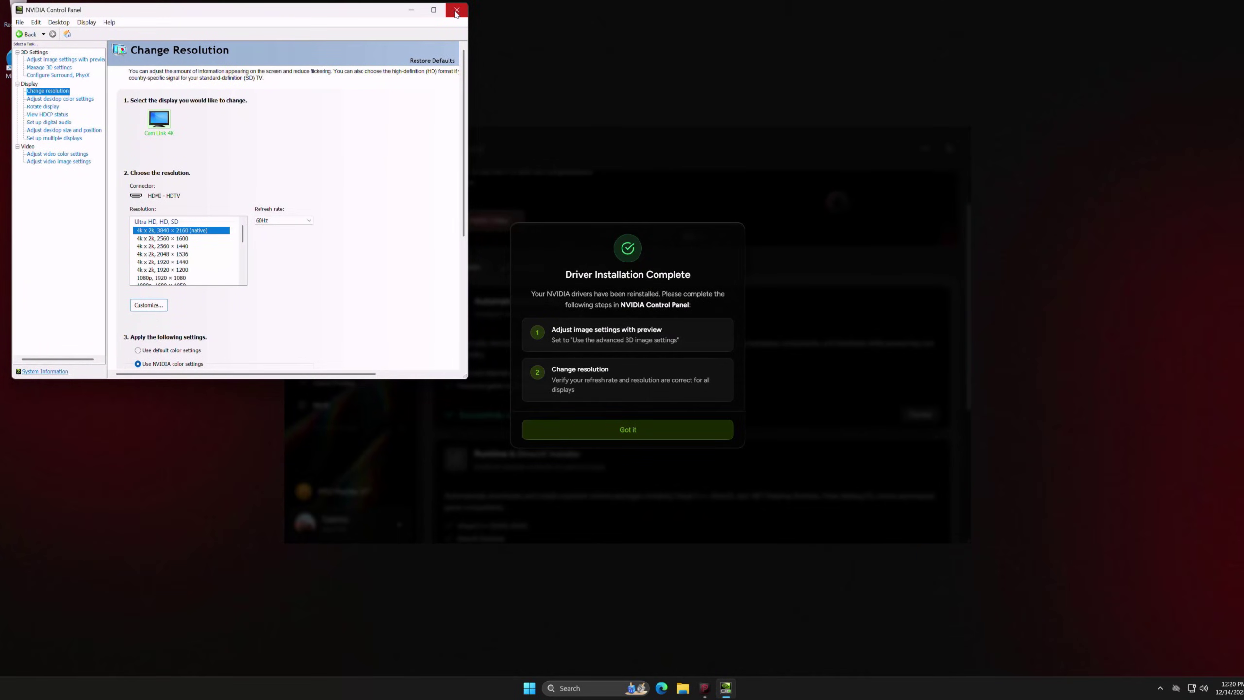
{"action": "left_click", "coordinate": [454, 12]}
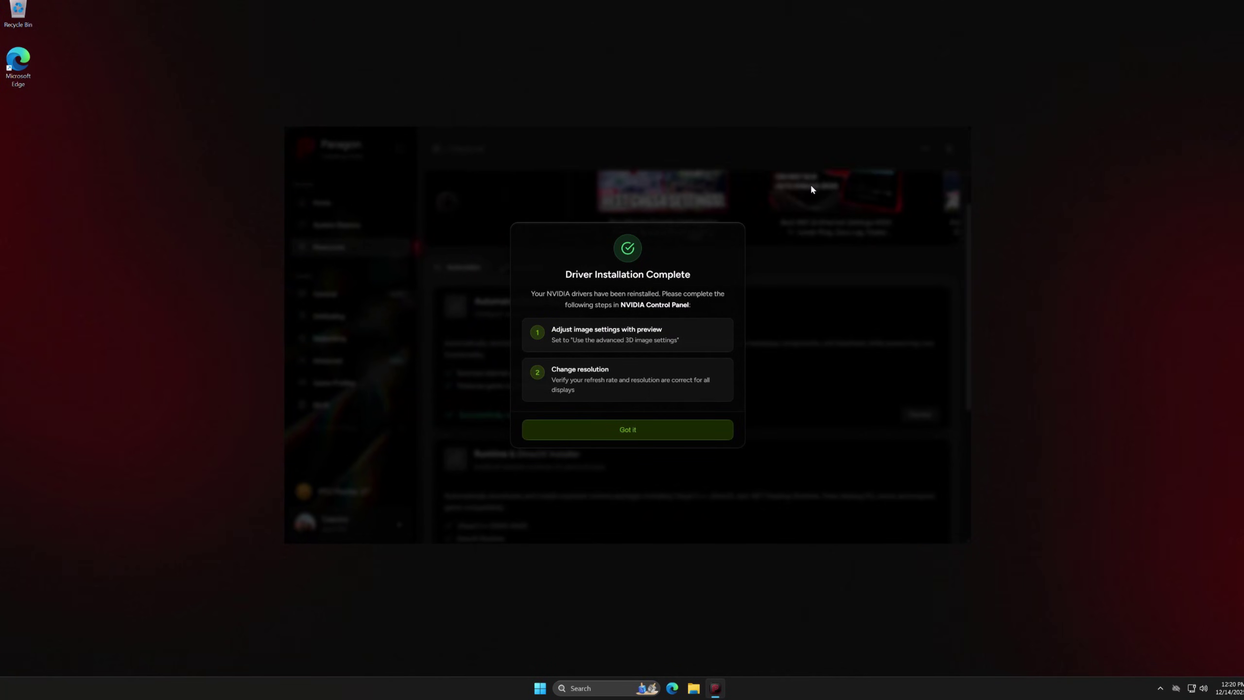
- Dismiss the driver notice and browse General Tweaks by Performance, System, Graphics, Security, then All
{"action": "left_click", "coordinate": [695, 433]}
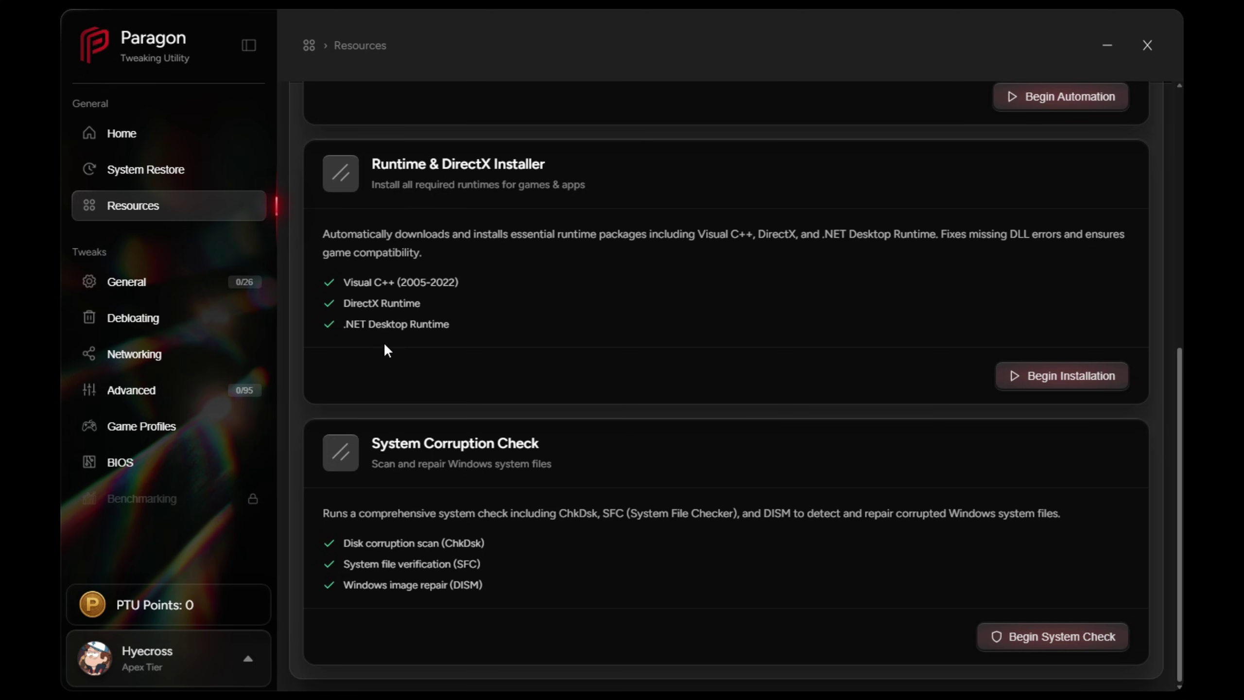
{"action": "left_click", "coordinate": [231, 287]}
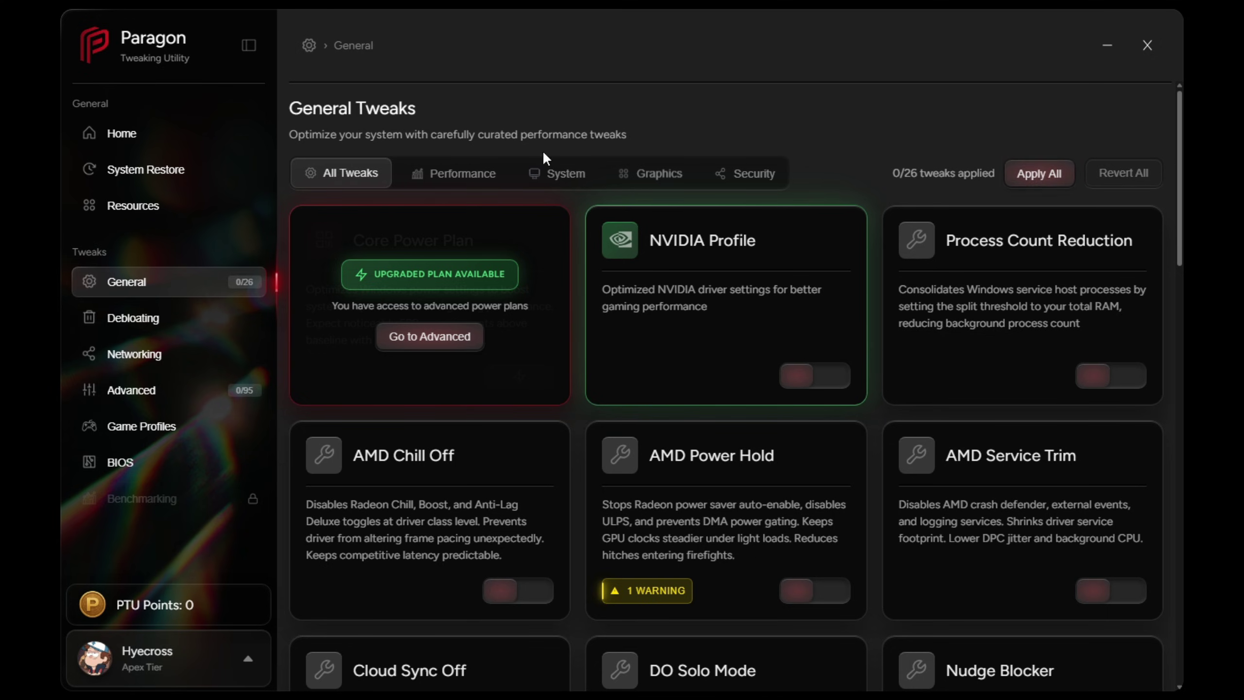
{"action": "left_click", "coordinate": [466, 174]}
{"action": "left_click", "coordinate": [559, 174]}
{"action": "left_click", "coordinate": [645, 182]}
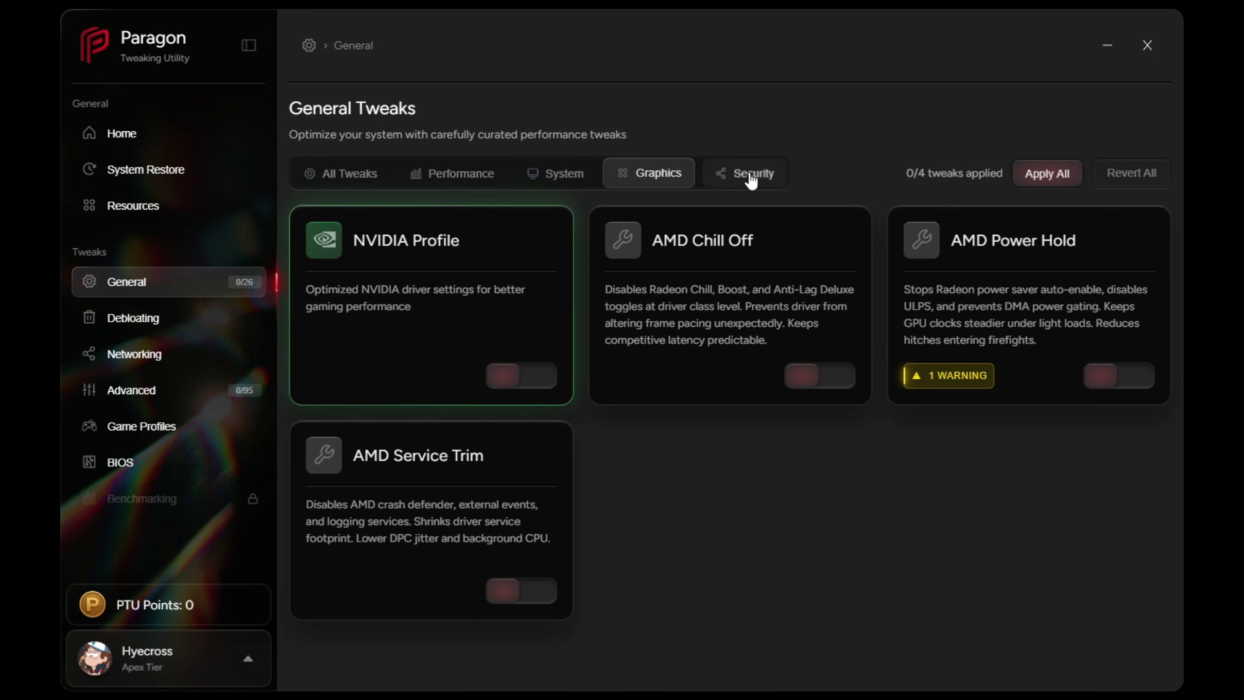
{"action": "left_click", "coordinate": [750, 179]}
{"action": "left_click", "coordinate": [362, 180]}
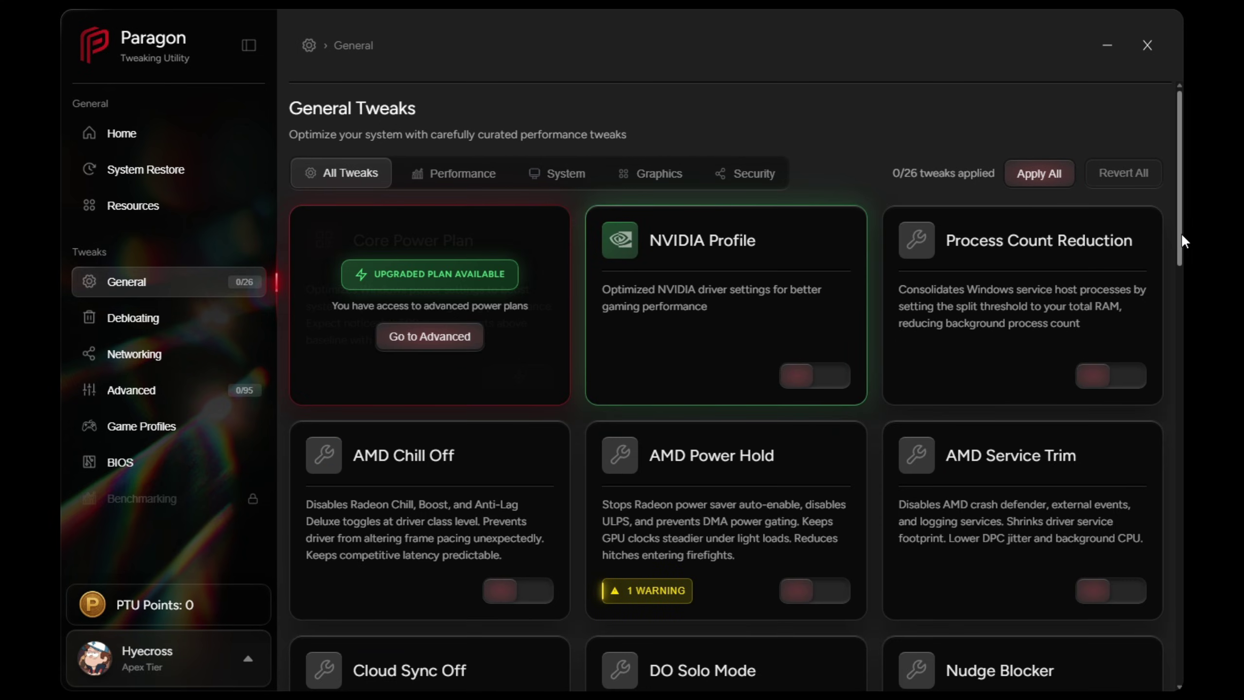
- Read the AMD Power Hold warning about laptop heat
{"action": "left_click_drag", "start_coordinate": [1179, 229], "coordinate": [1177, 325]}
{"action": "scroll", "coordinate": [1177, 325], "scroll_direction": "up", "scroll_amount": 3}
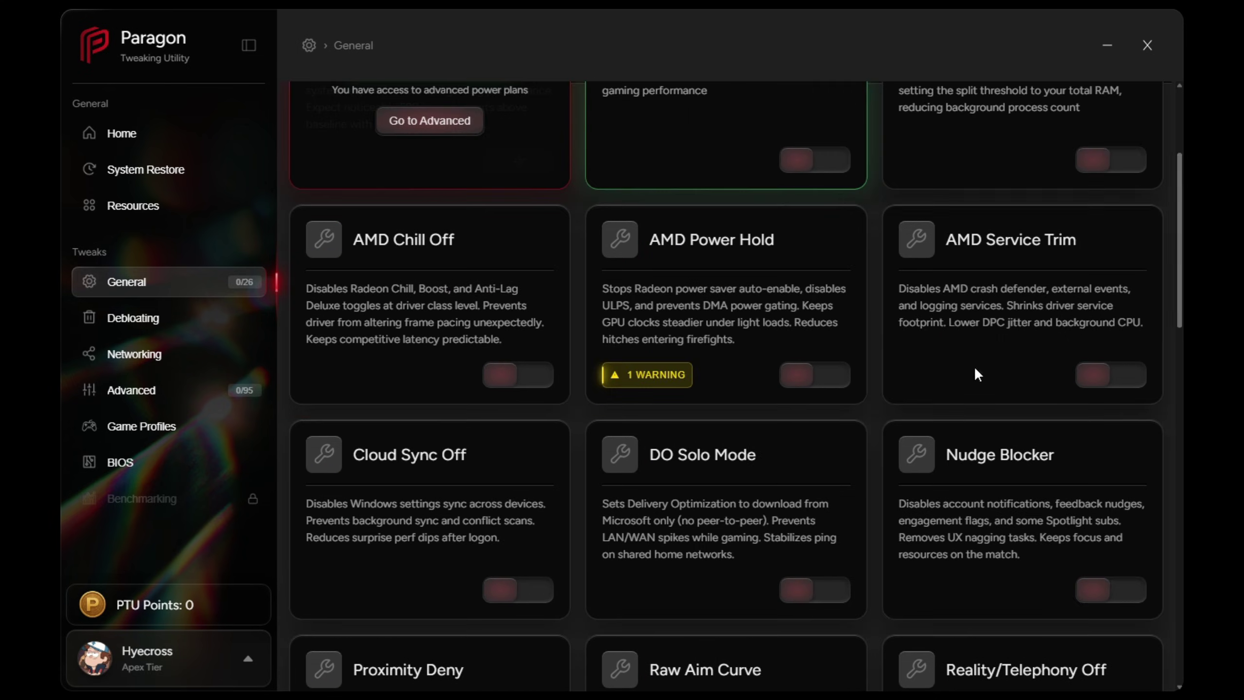
{"action": "left_click", "coordinate": [647, 372]}
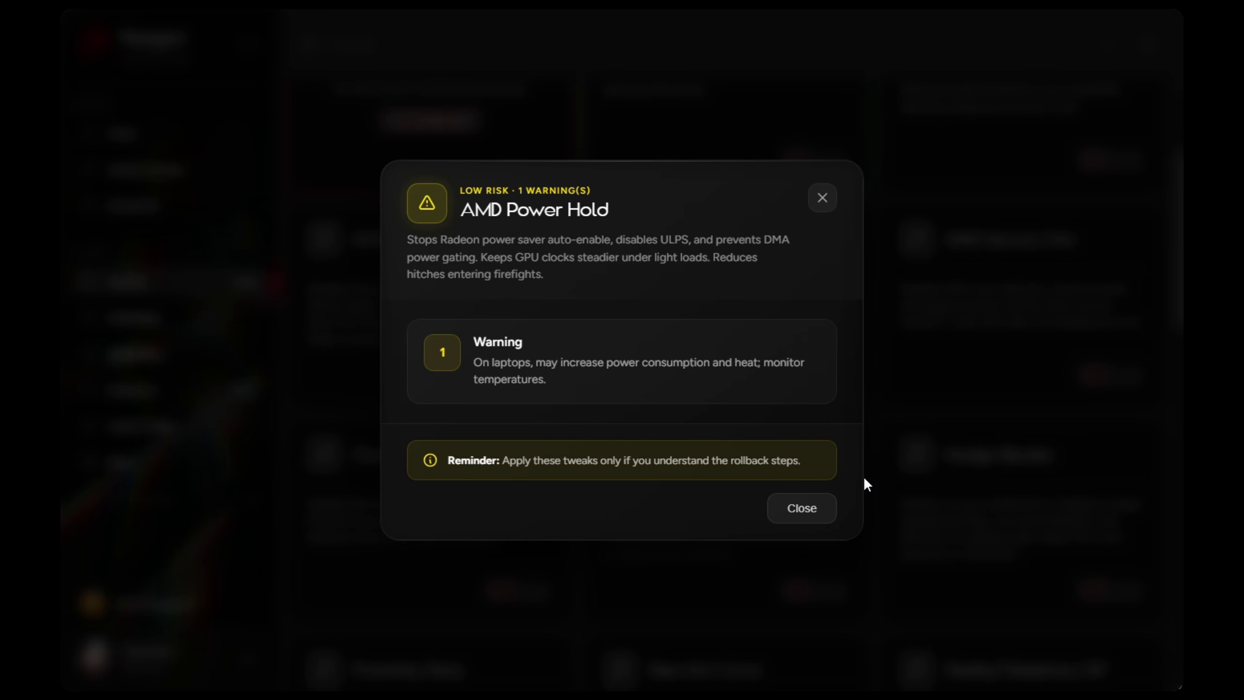
- Apply all 26 general tweaks and go to the Debloater's installed desktop apps
{"action": "left_click", "coordinate": [816, 514]}
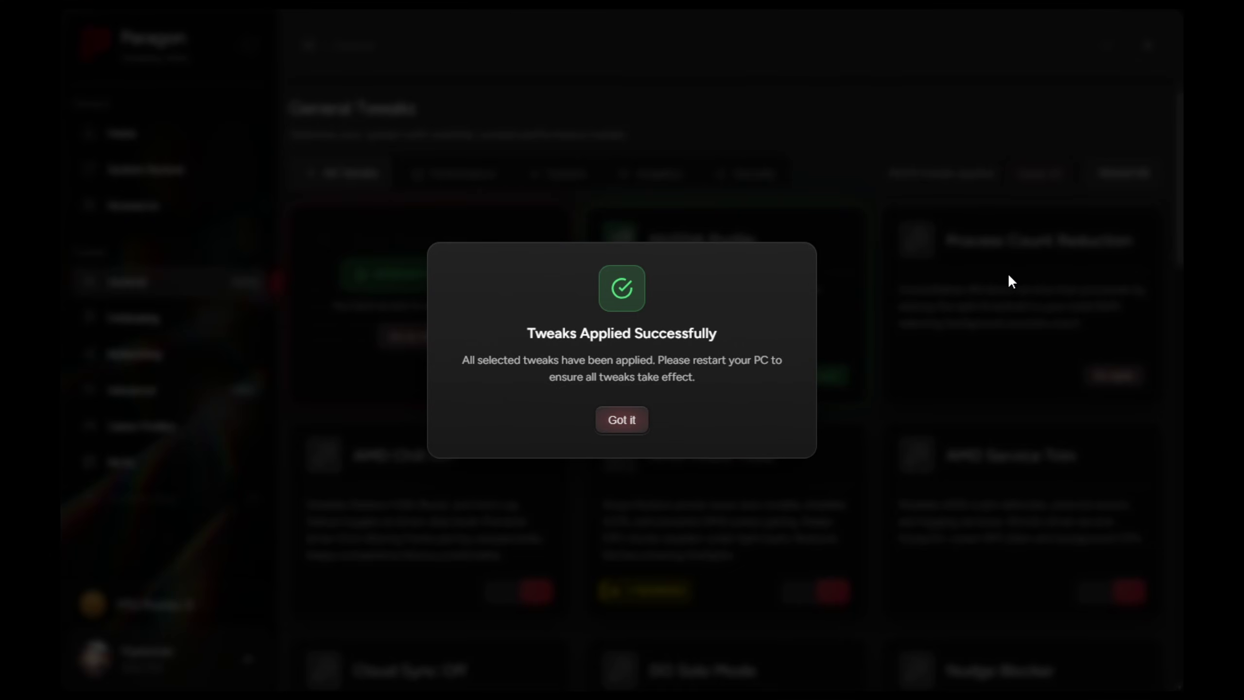
{"action": "left_click", "coordinate": [632, 429]}
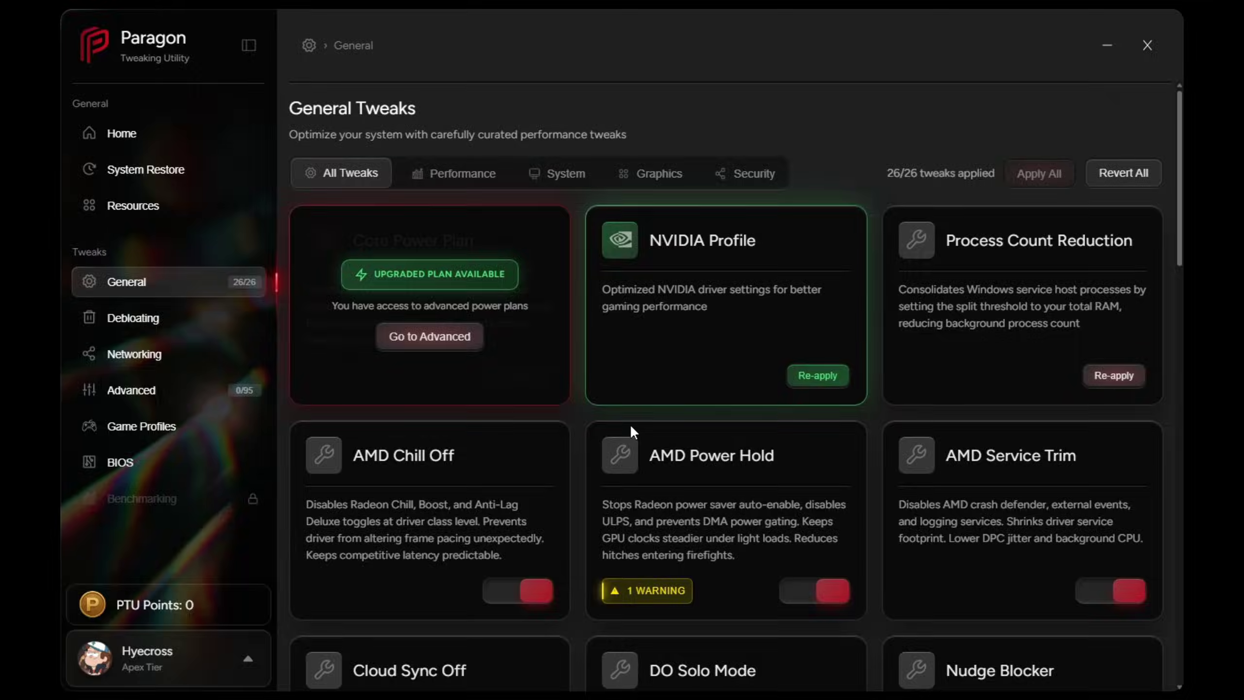
{"action": "left_click", "coordinate": [213, 324]}
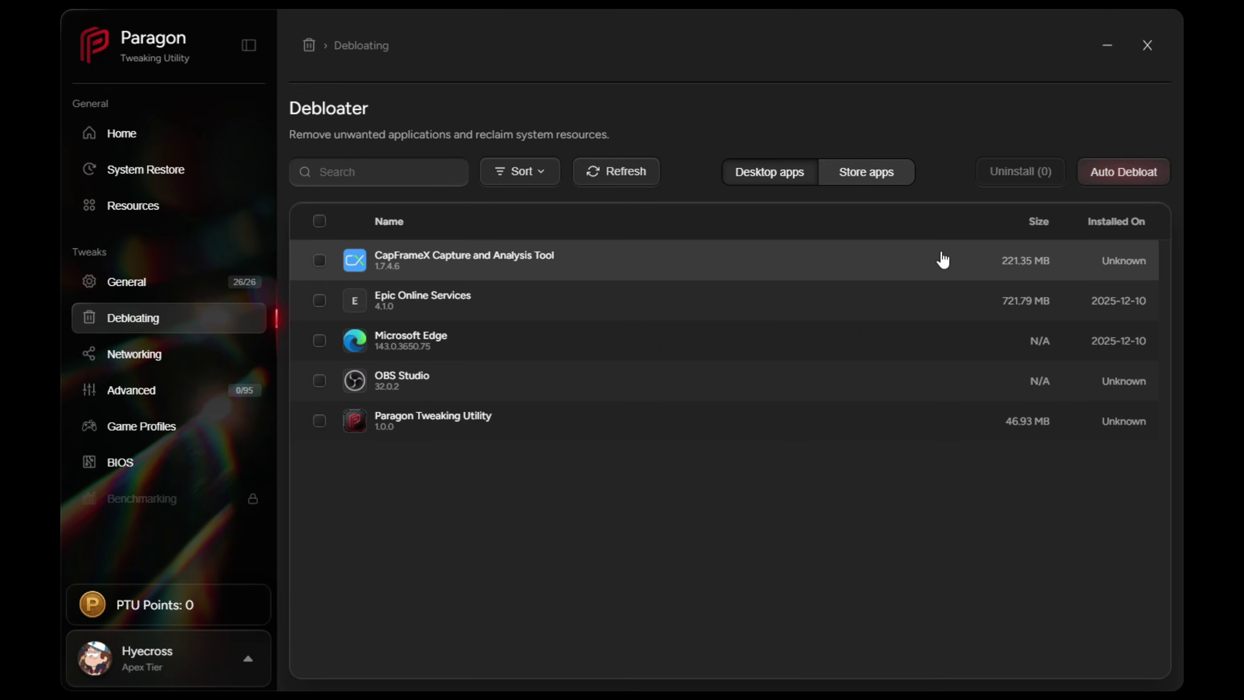
- Auto-debloat the Store apps, removing seven including Feedback Hub and MSN Weather
{"action": "left_click", "coordinate": [887, 176]}
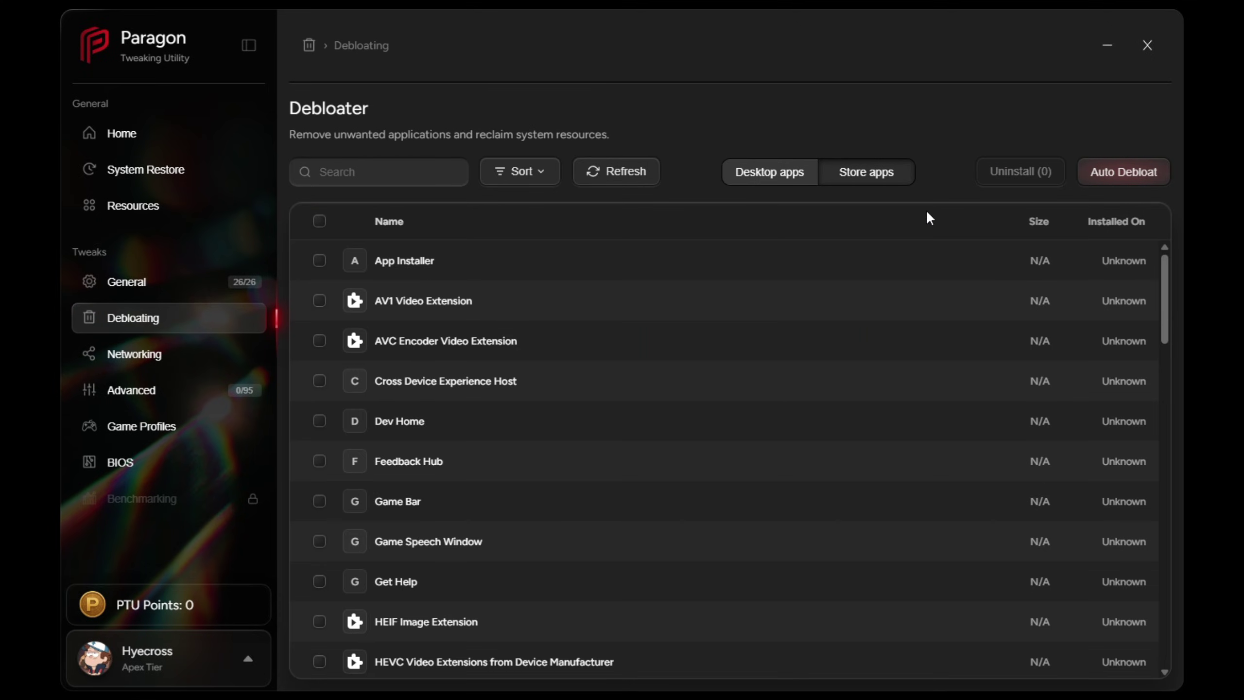
{"action": "left_click", "coordinate": [1086, 171]}
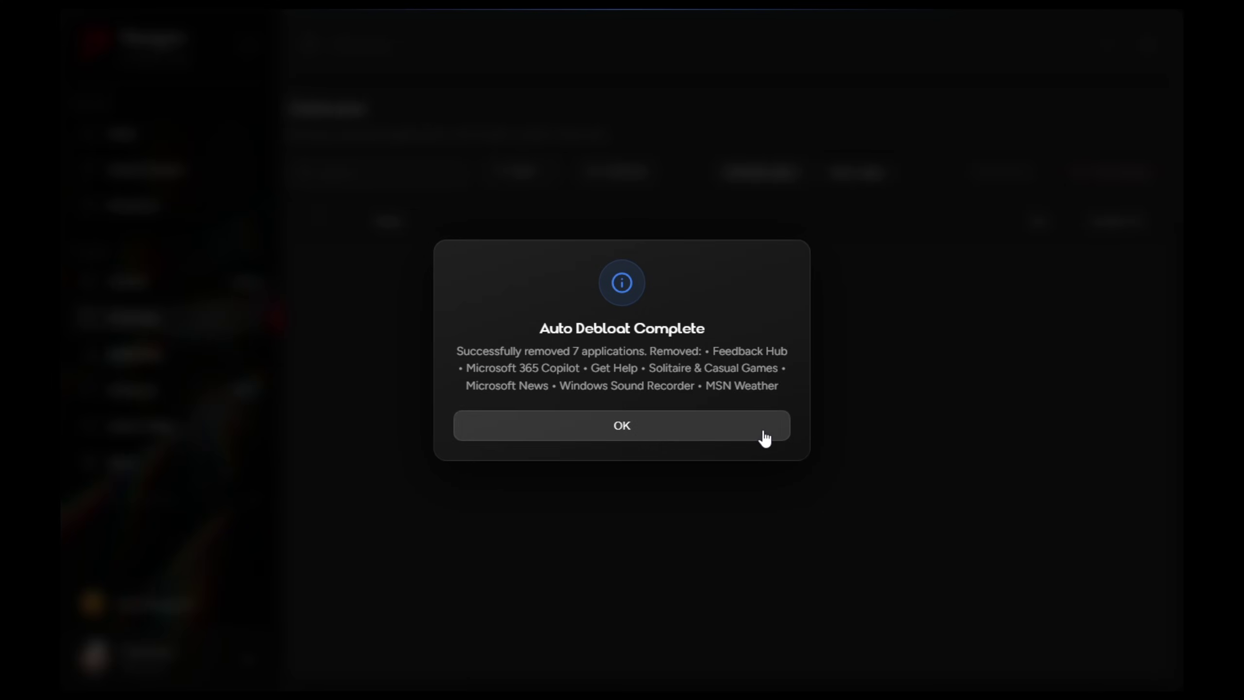
{"action": "left_click", "coordinate": [764, 438]}
{"action": "left_click", "coordinate": [248, 358]}
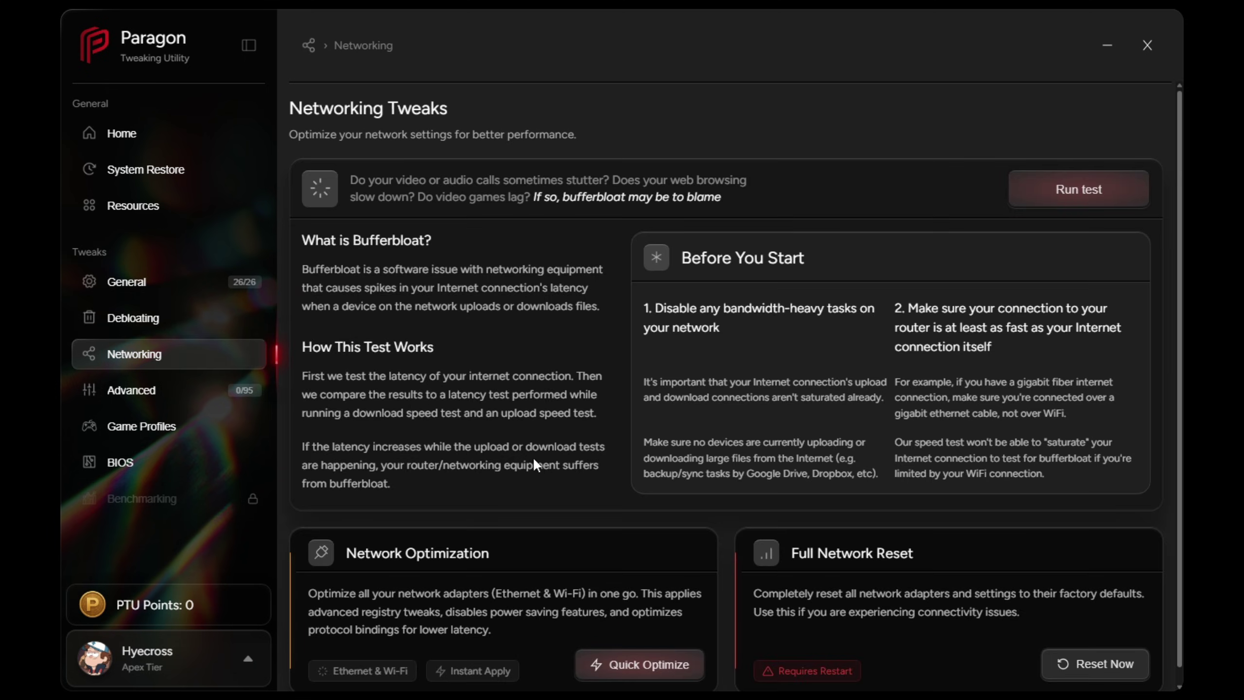
- Quick Optimize all network adapters, then start the bufferbloat test
{"action": "left_click", "coordinate": [680, 666]}
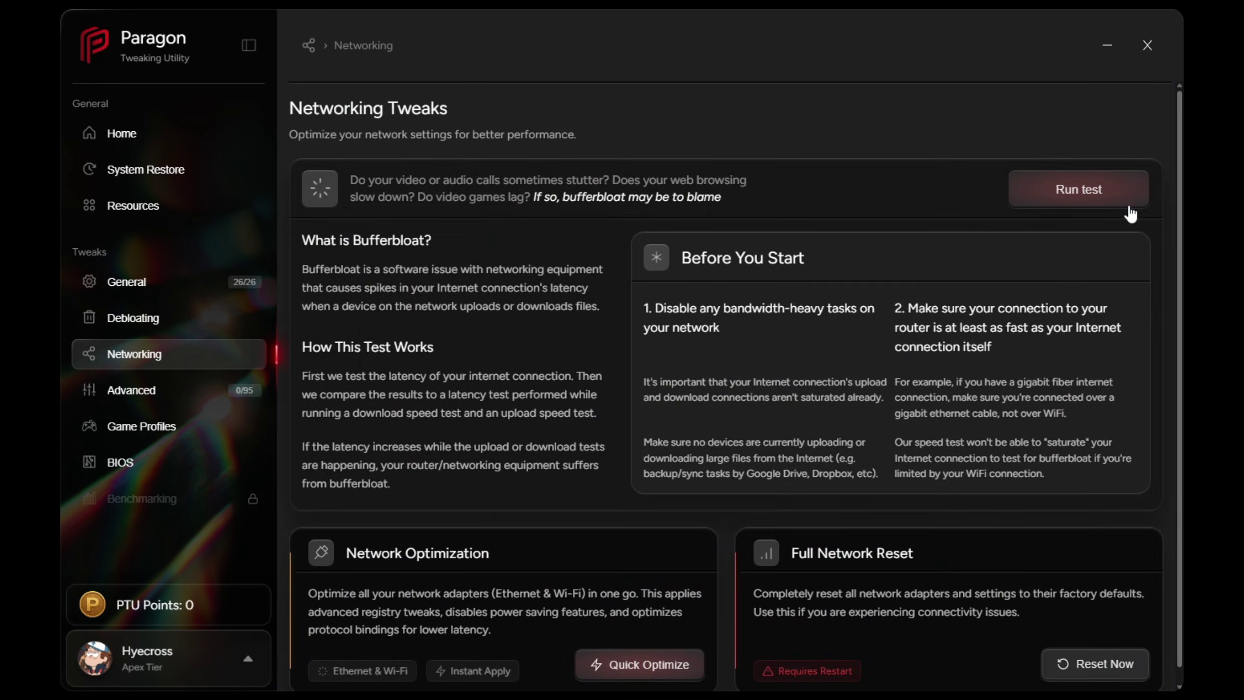
{"action": "left_click", "coordinate": [1131, 192]}
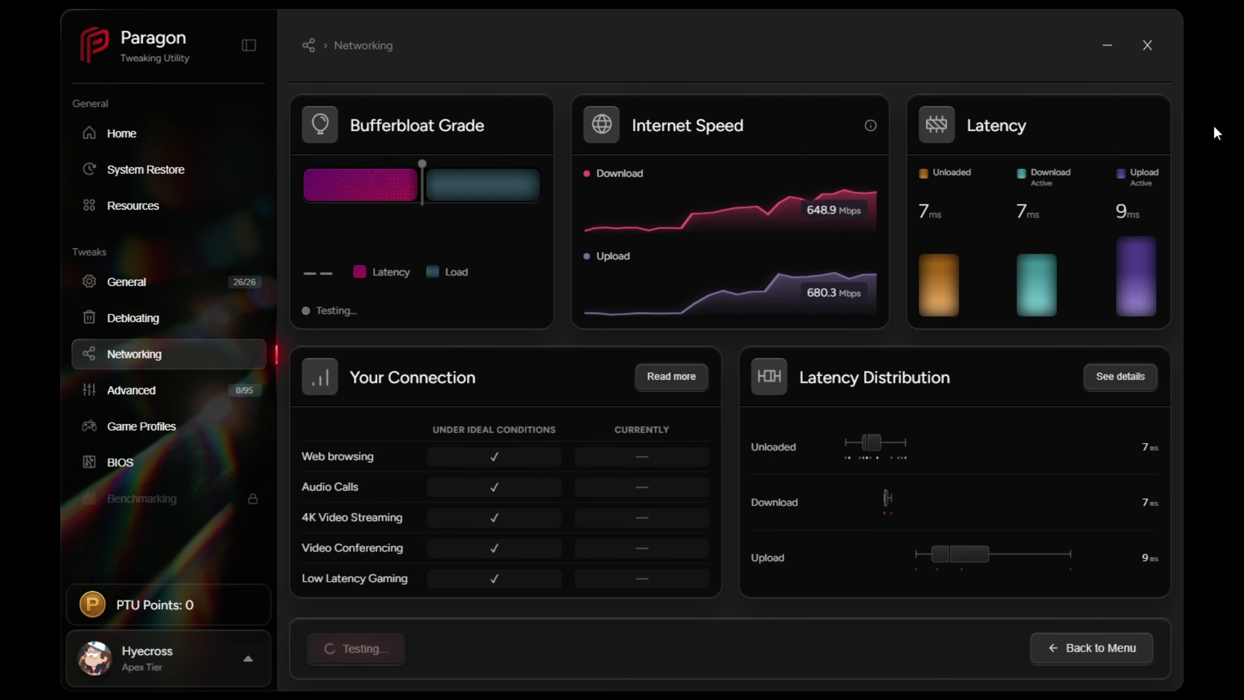
- Review the grade A bufferbloat result with its connection-use and latency distribution explanations
{"action": "mouse_move", "coordinate": [870, 125]}
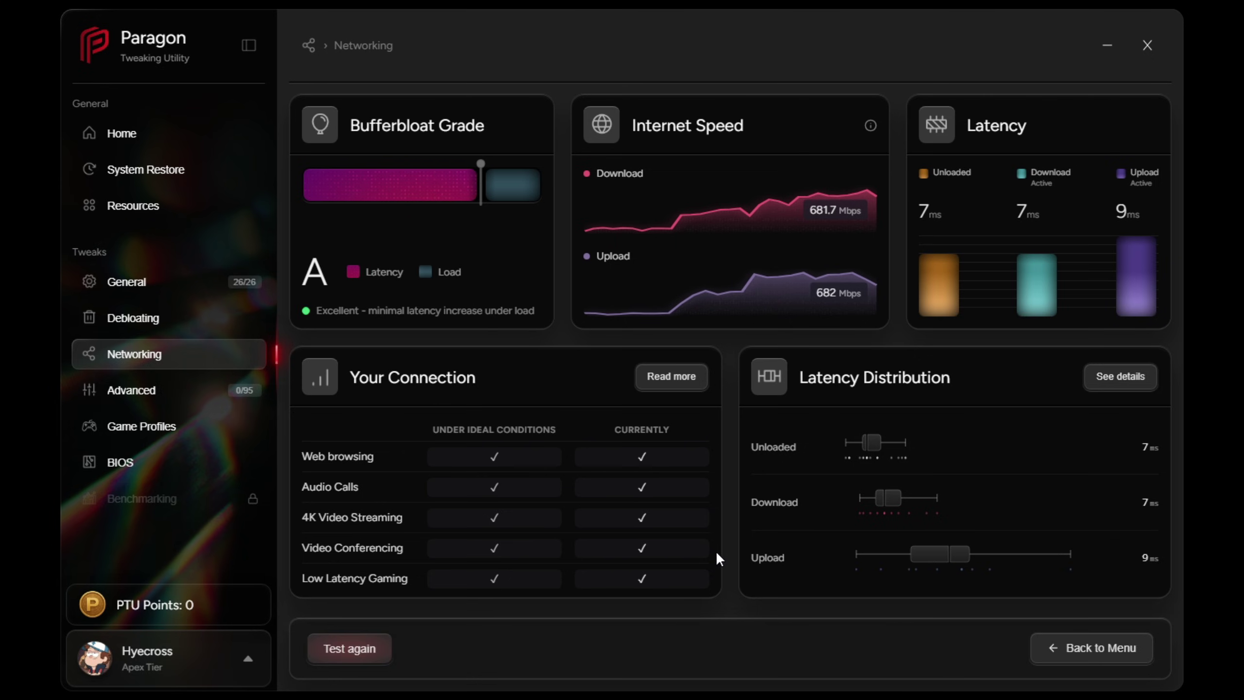
{"action": "left_click", "coordinate": [686, 380]}
{"action": "scroll", "coordinate": [787, 360], "scroll_direction": "down", "scroll_amount": 3}
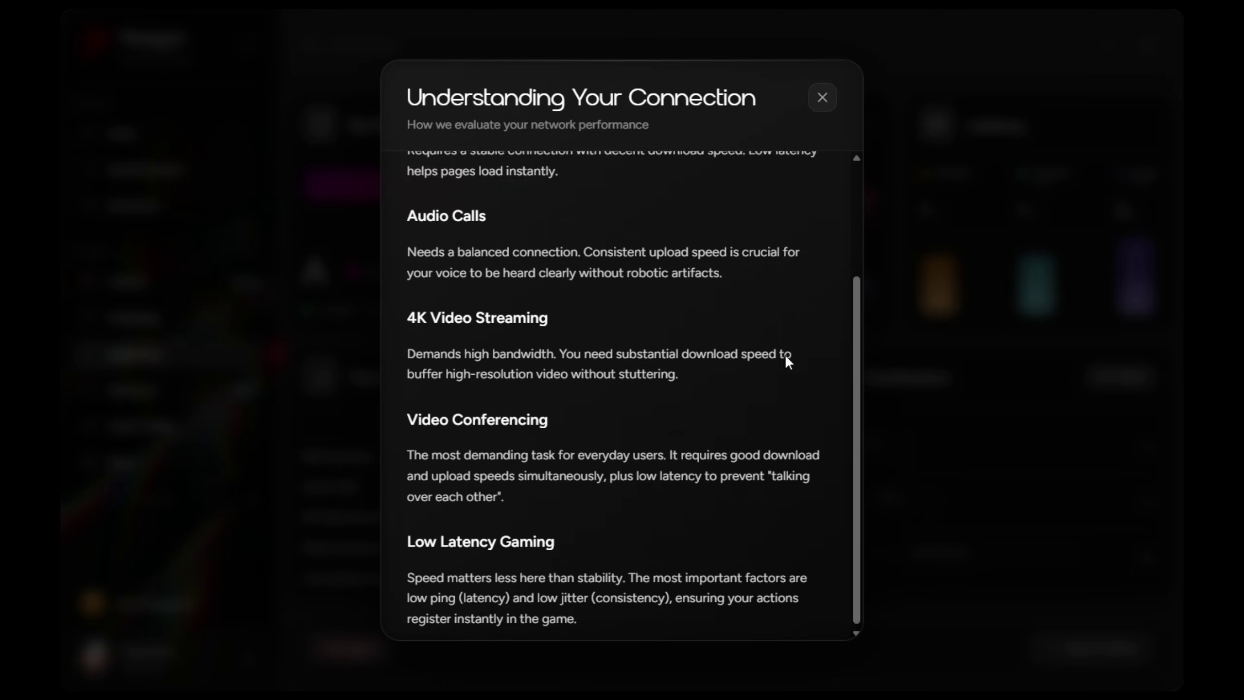
{"action": "left_click", "coordinate": [826, 103]}
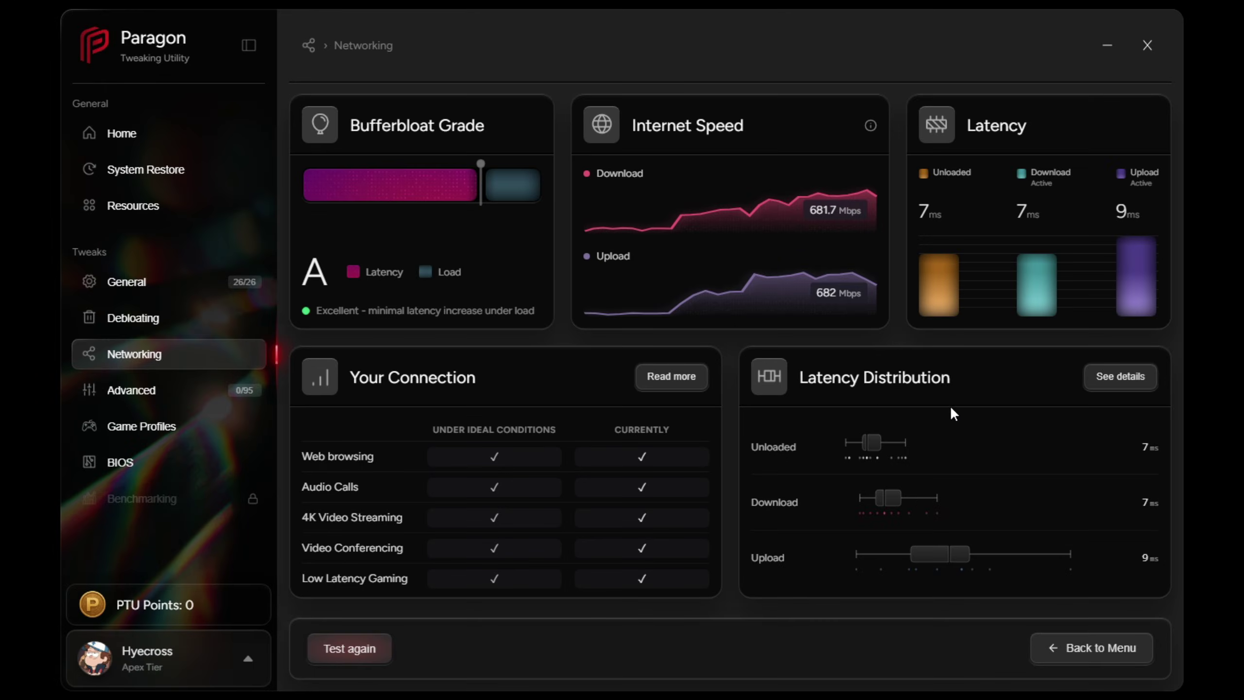
{"action": "left_click", "coordinate": [1109, 374]}
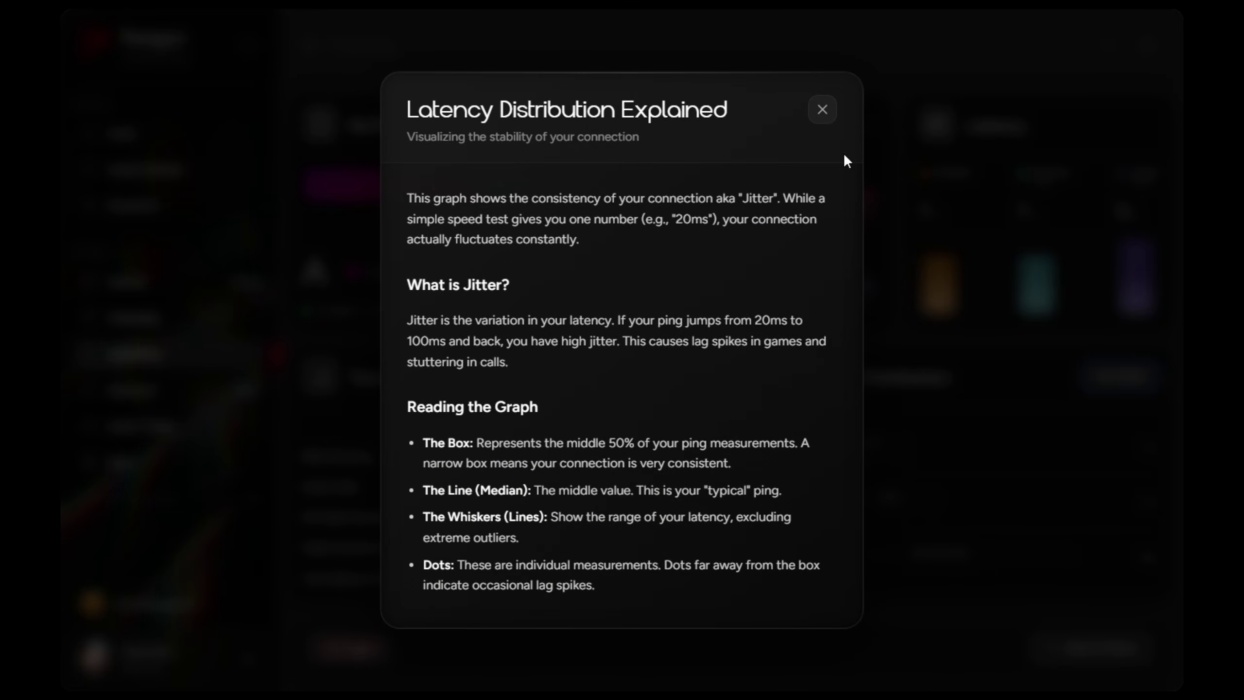
{"action": "left_click", "coordinate": [823, 111]}
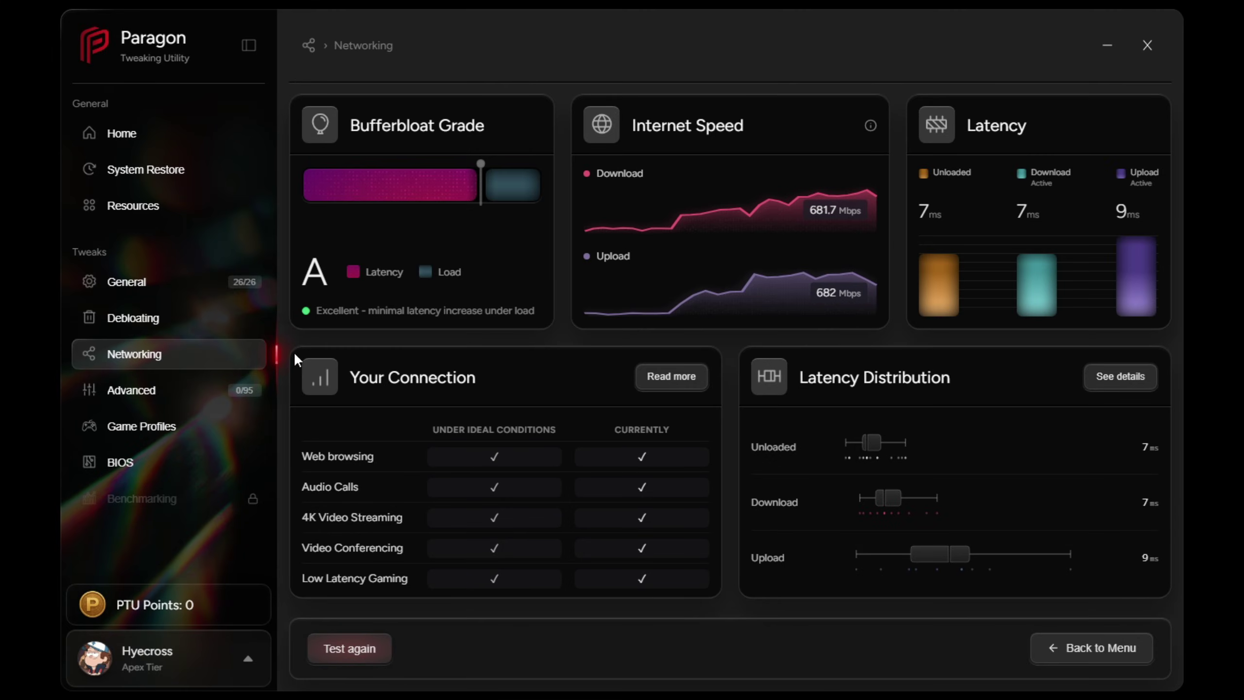
- Browse Advanced tweaks' sort options and the Performance, System, Graphics and Security categories
{"action": "left_click", "coordinate": [190, 390]}
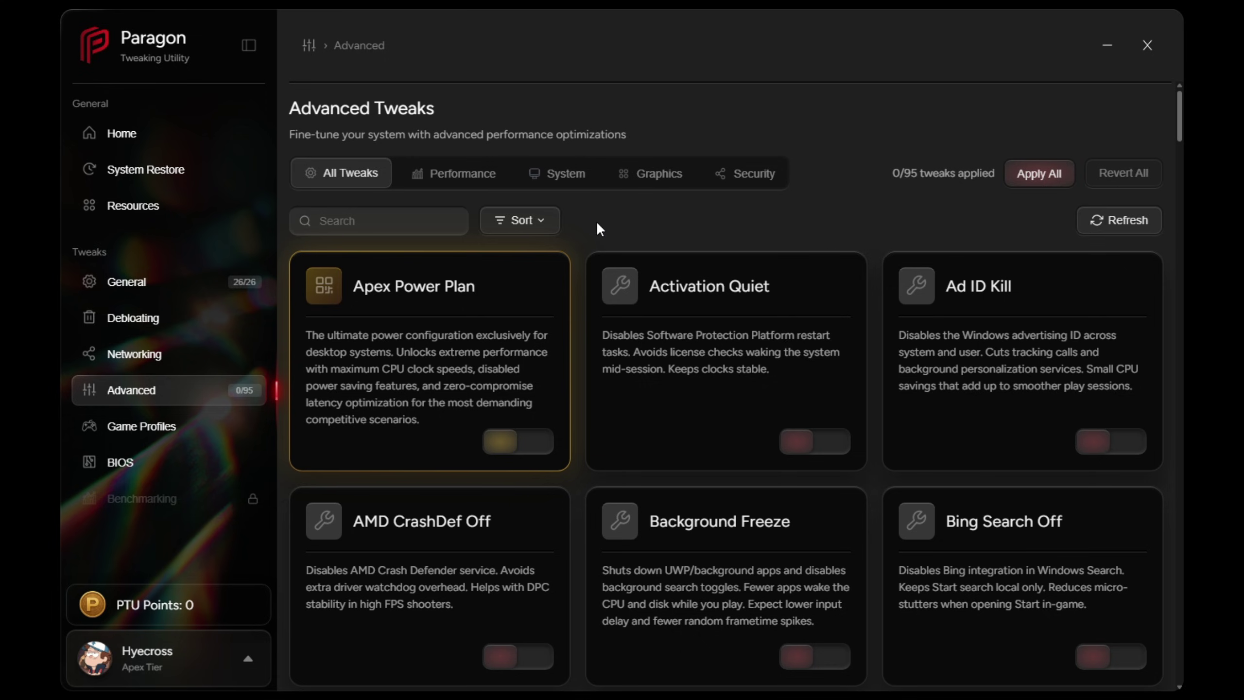
{"action": "left_click", "coordinate": [548, 223]}
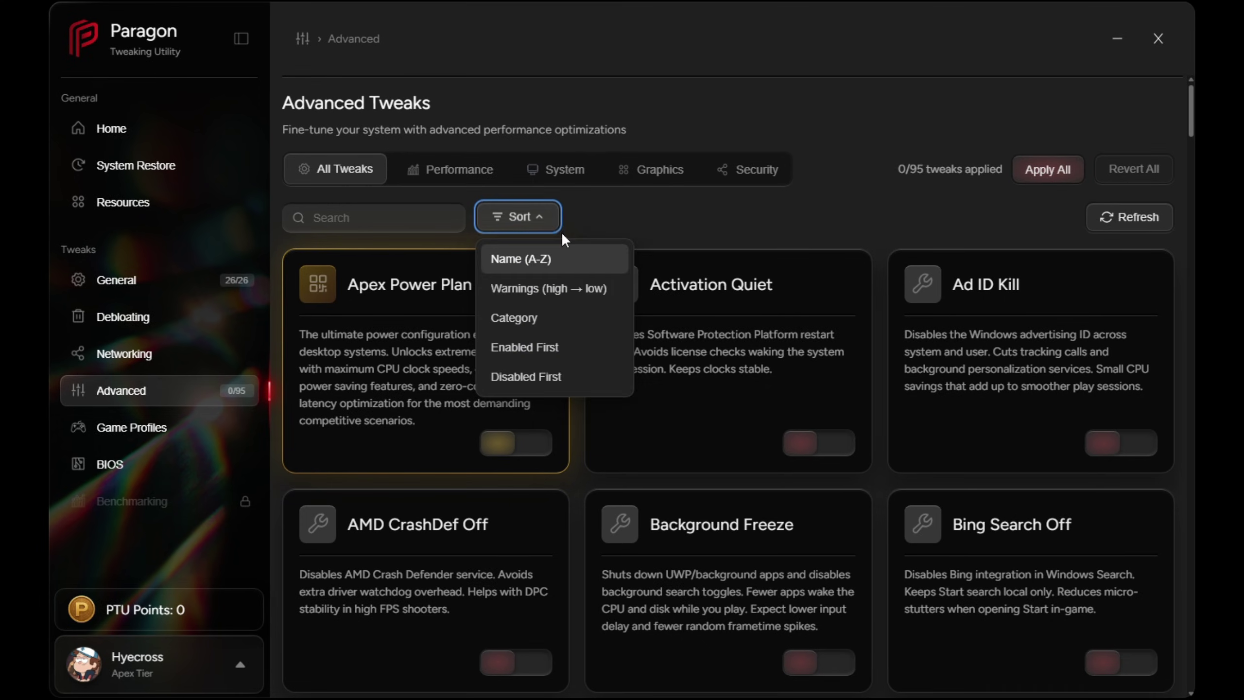
{"action": "left_click", "coordinate": [586, 214]}
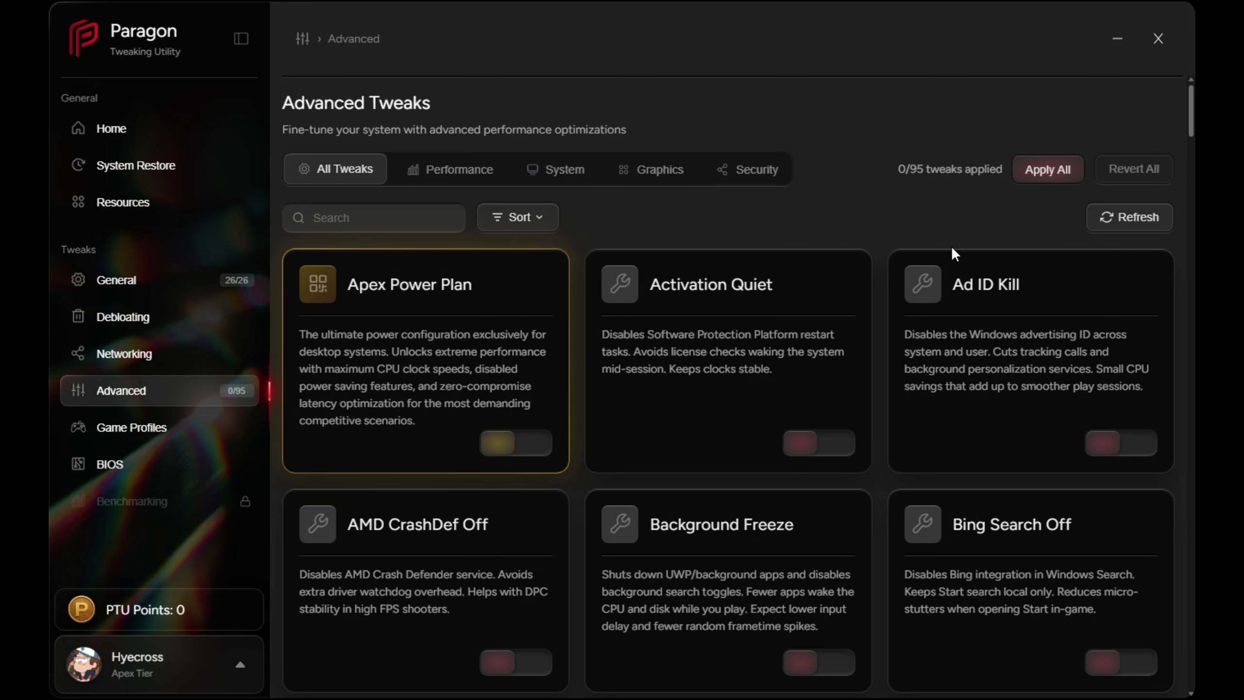
{"action": "left_click", "coordinate": [456, 180]}
{"action": "left_click", "coordinate": [568, 166]}
{"action": "left_click", "coordinate": [641, 178]}
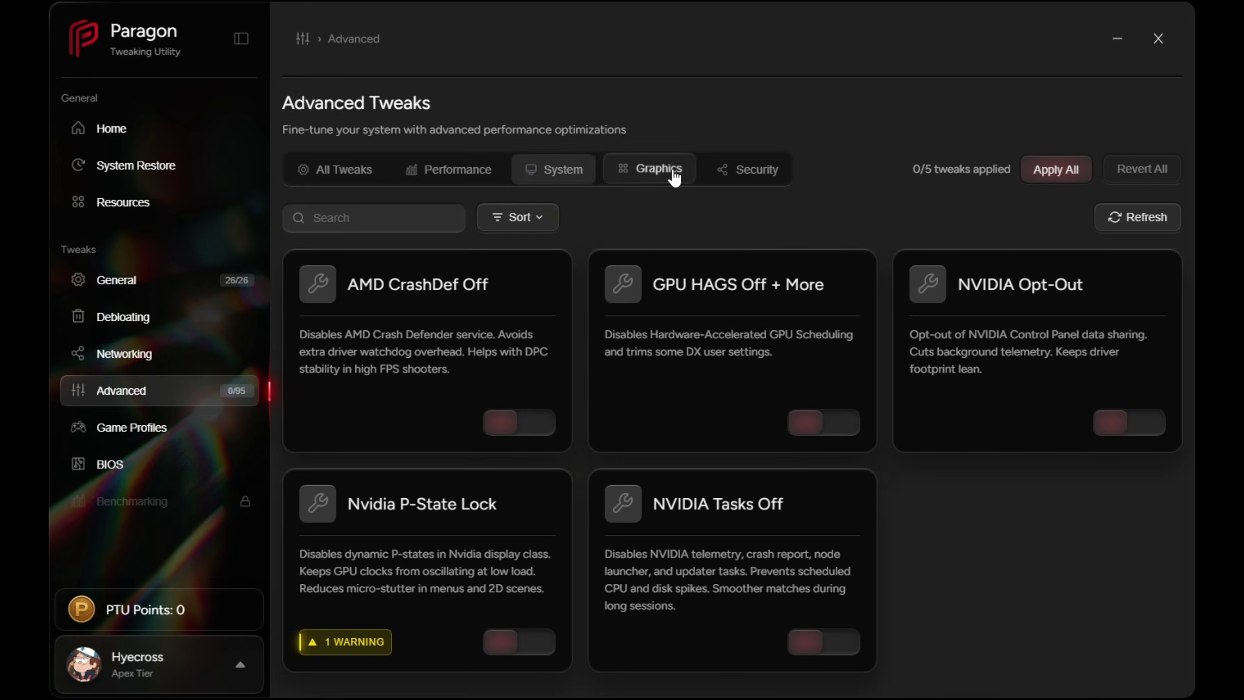
{"action": "left_click", "coordinate": [744, 178]}
- Check the Defender Core Off warning, then apply all 95 advanced tweaks
{"action": "left_click", "coordinate": [931, 429]}
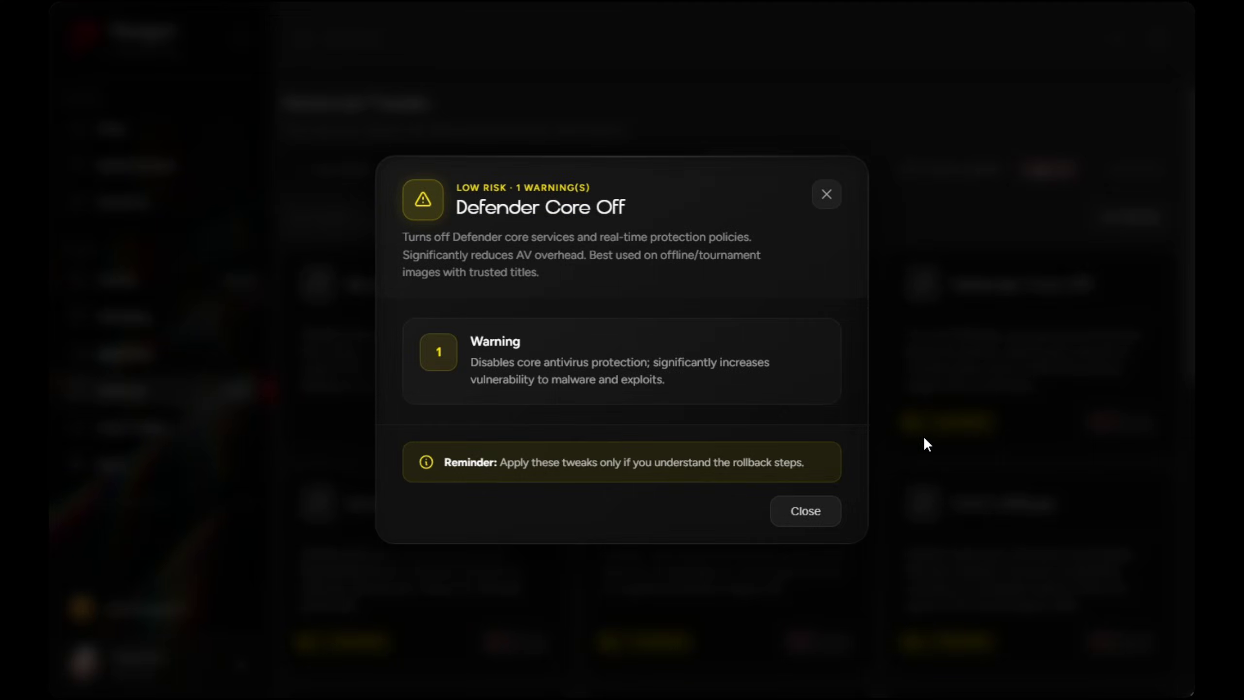
{"action": "left_click", "coordinate": [806, 511]}
{"action": "left_click", "coordinate": [338, 169]}
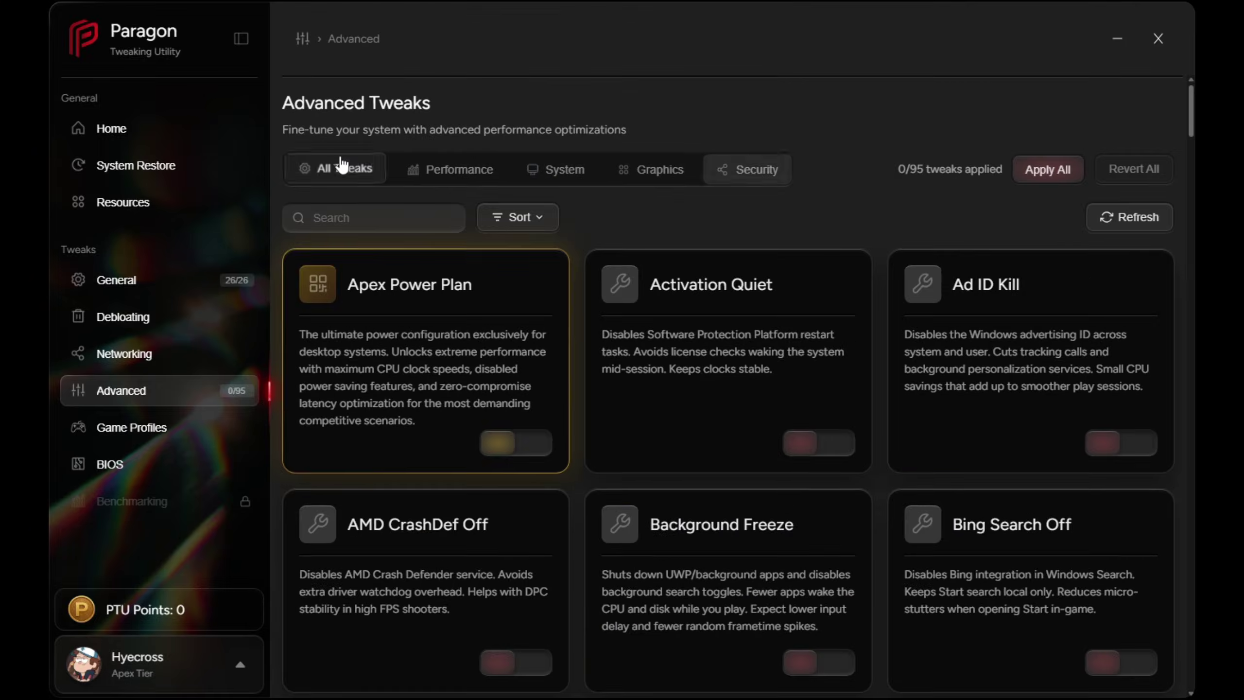
{"action": "left_click", "coordinate": [1047, 169]}
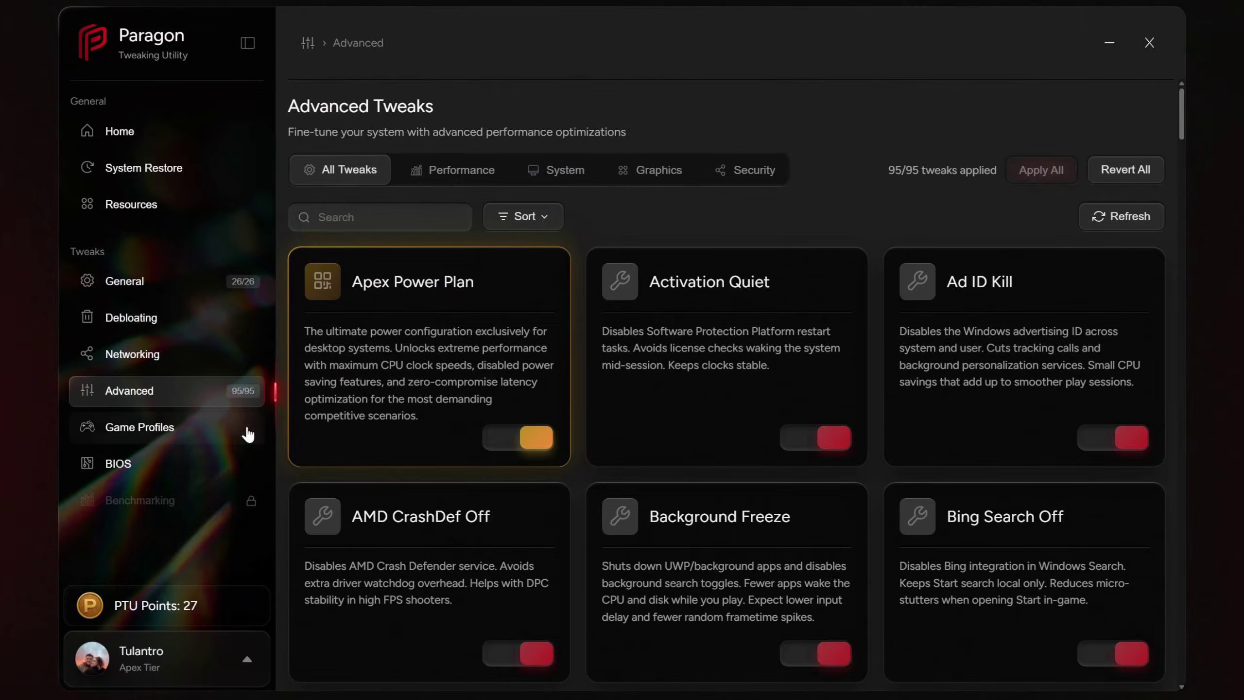
- Apply recommended Fortnite settings with Legacy Performance Mode, Reflex Low Latency off and High audio
{"action": "left_click", "coordinate": [244, 433]}
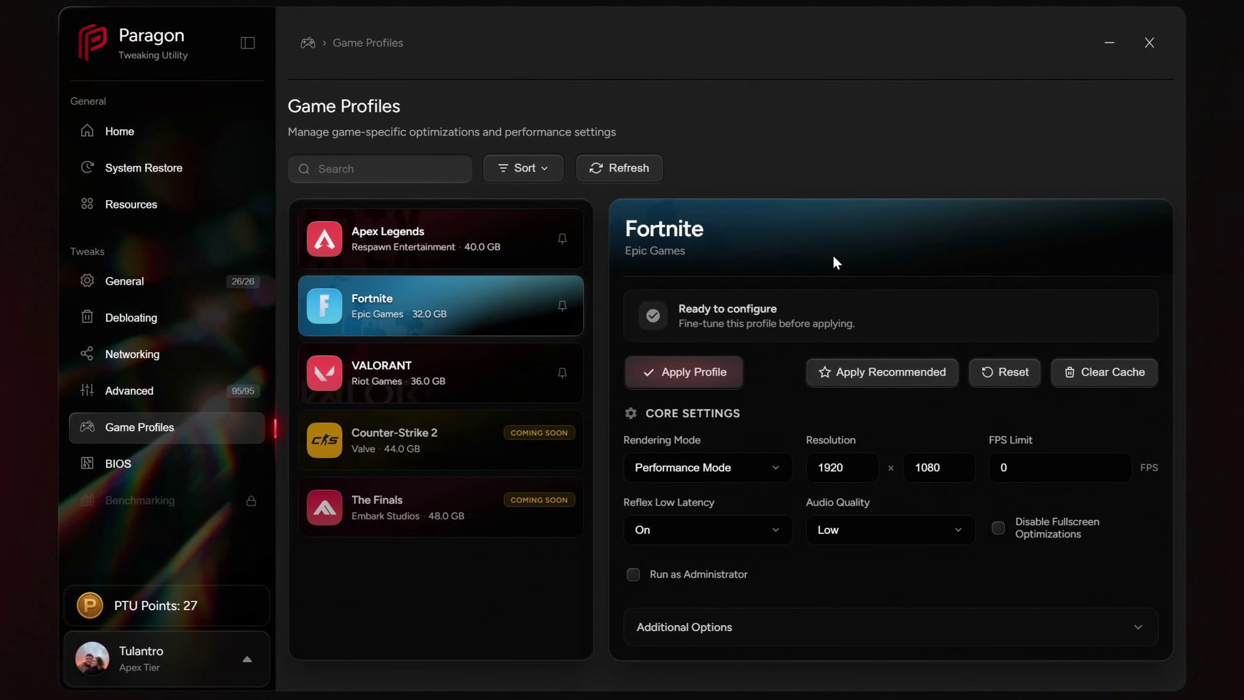
{"action": "left_click", "coordinate": [887, 372]}
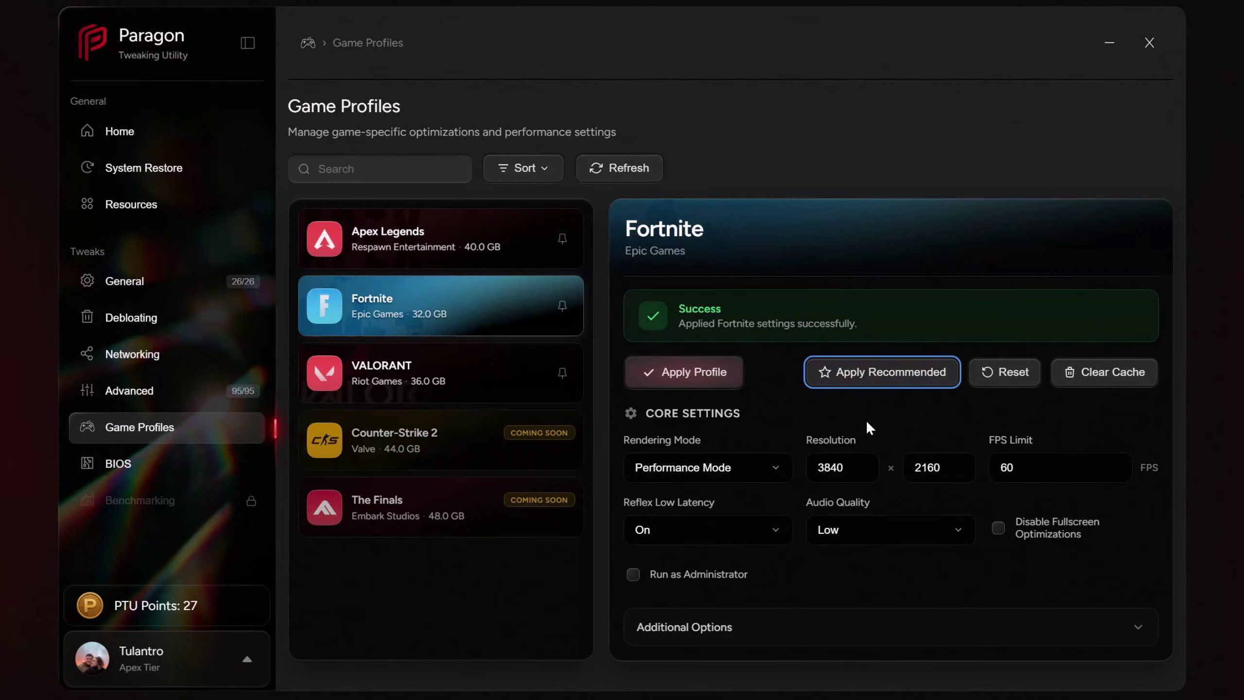
{"action": "left_click", "coordinate": [783, 473]}
{"action": "left_click", "coordinate": [711, 592]}
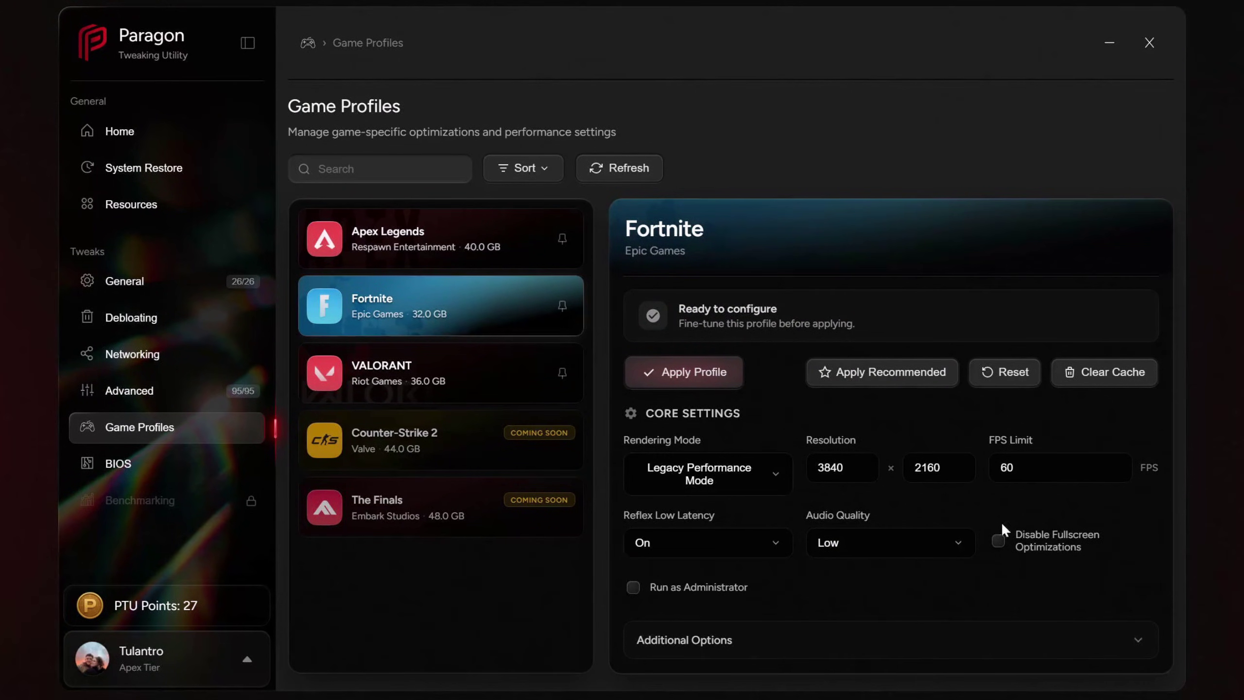
{"action": "double_click", "coordinate": [1031, 467]}
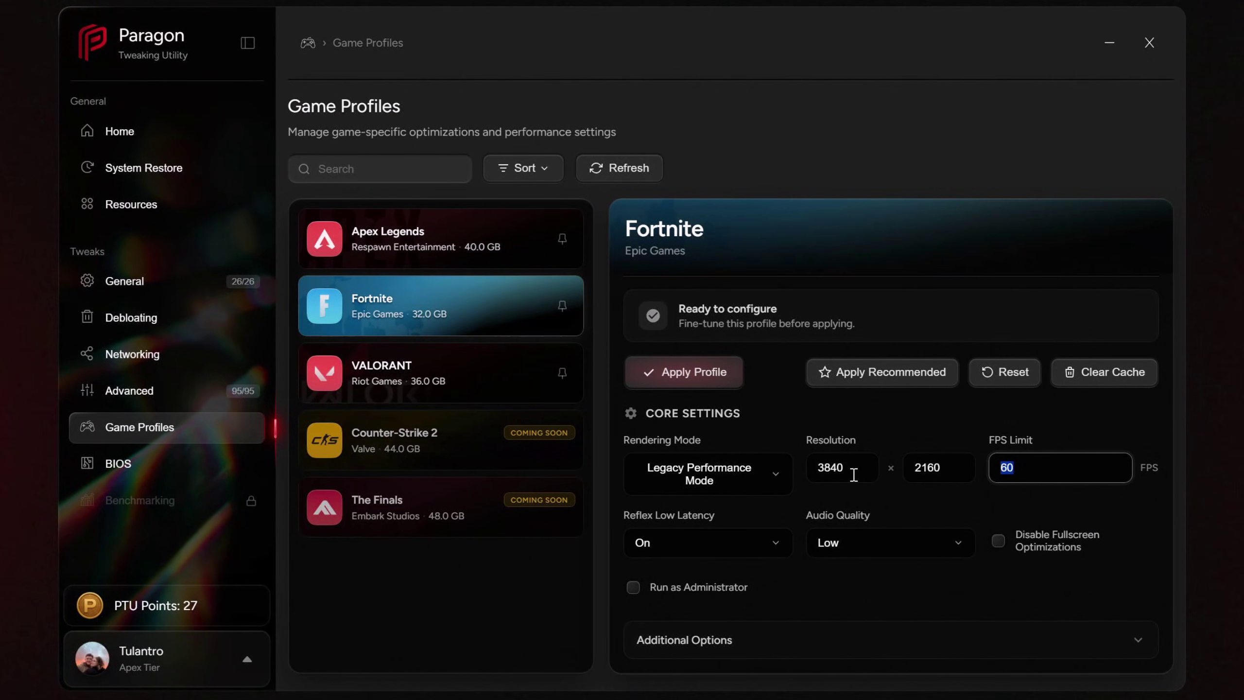
{"action": "left_click", "coordinate": [781, 542]}
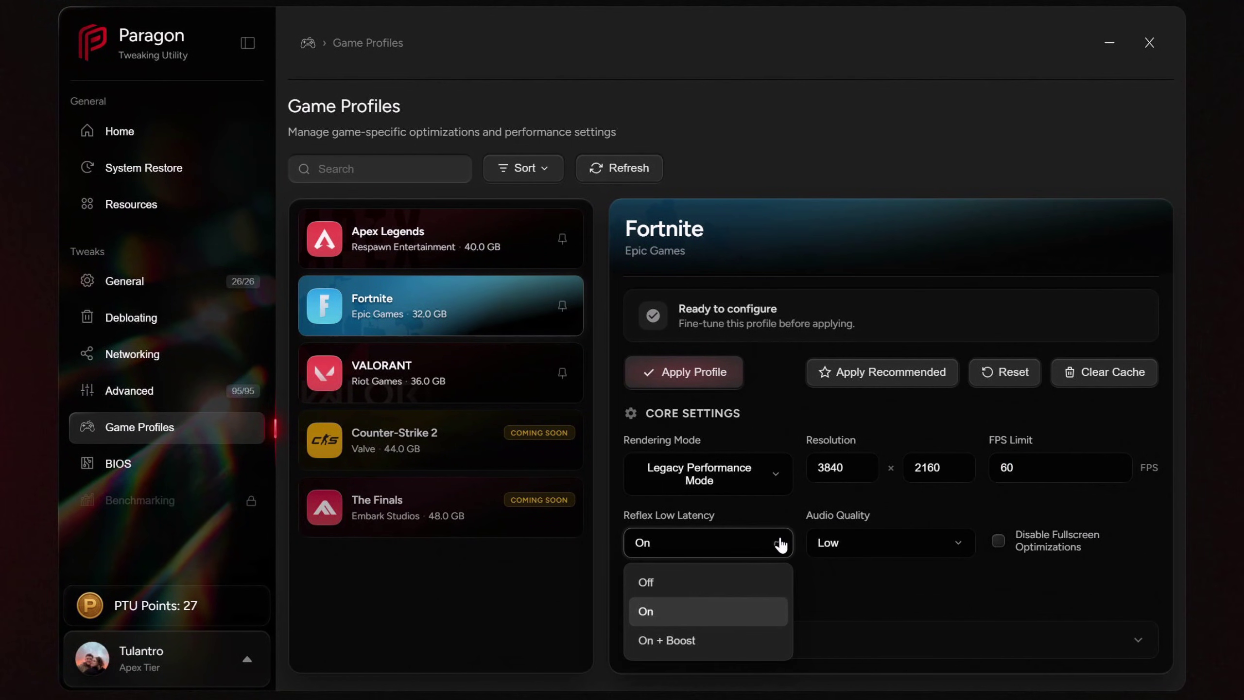
{"action": "left_click", "coordinate": [750, 581]}
{"action": "left_click", "coordinate": [852, 539]}
{"action": "left_click", "coordinate": [849, 583]}
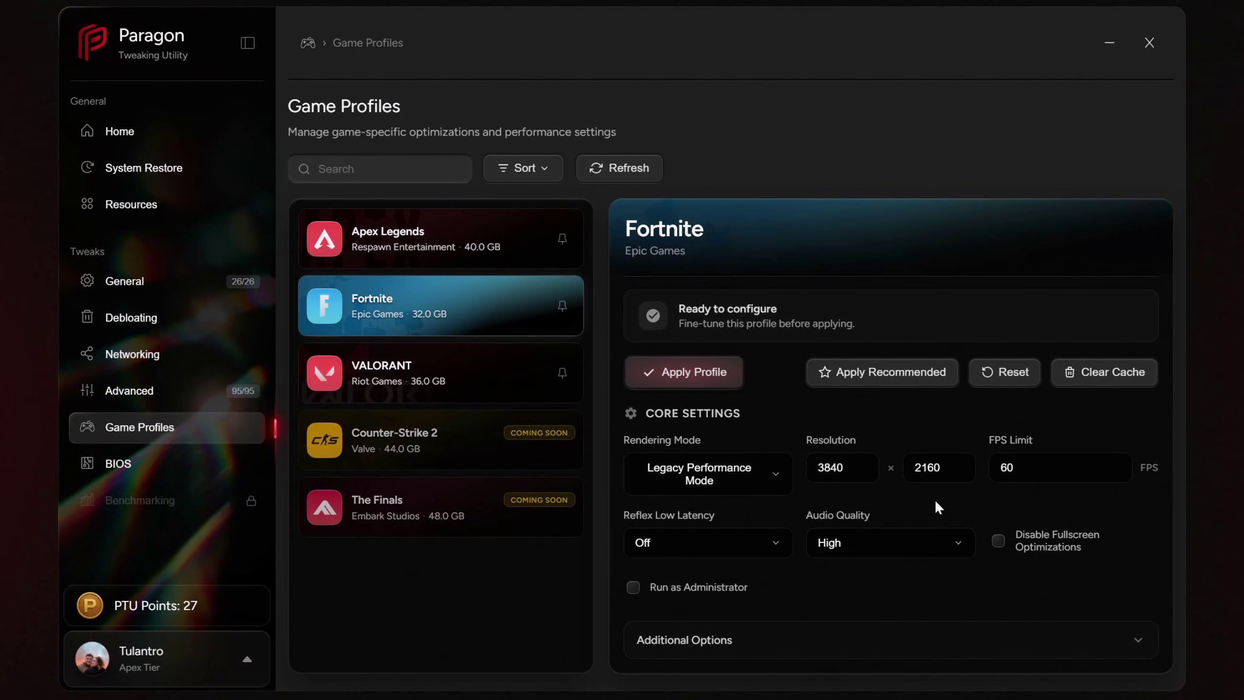
- Review Fortnite's list of additional optimizations
{"action": "left_click", "coordinate": [848, 651]}
{"action": "scroll", "coordinate": [856, 593], "scroll_direction": "down", "scroll_amount": 10}
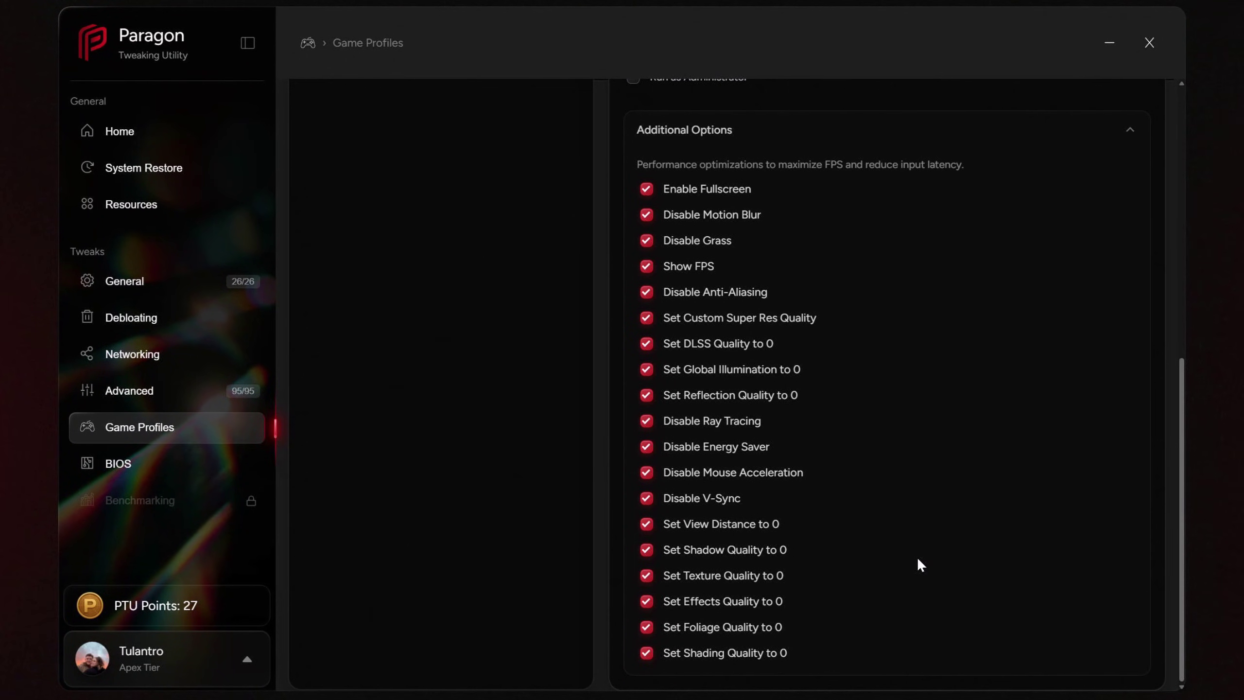
{"action": "scroll", "coordinate": [918, 557], "scroll_direction": "up", "scroll_amount": 2}
{"action": "left_click", "coordinate": [1139, 382]}
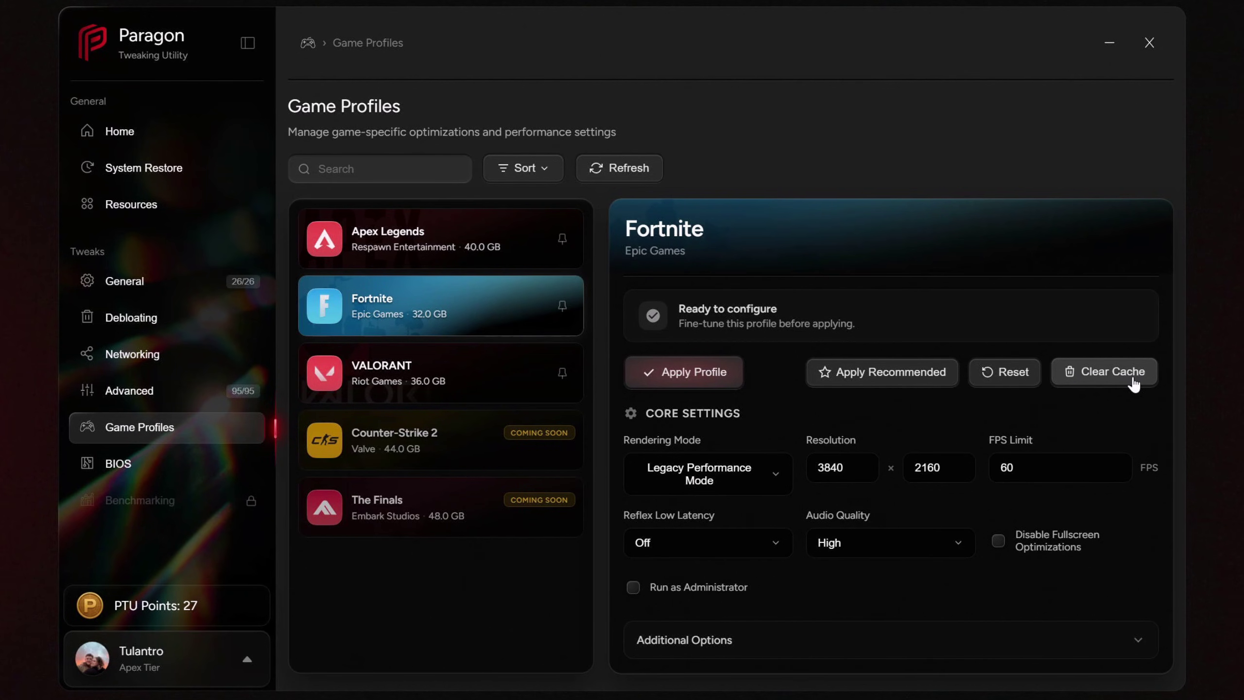
- Clear Fortnite's cache, reapply recommended settings, then view Apex Legends and pin Fortnite
{"action": "left_click", "coordinate": [1140, 382]}
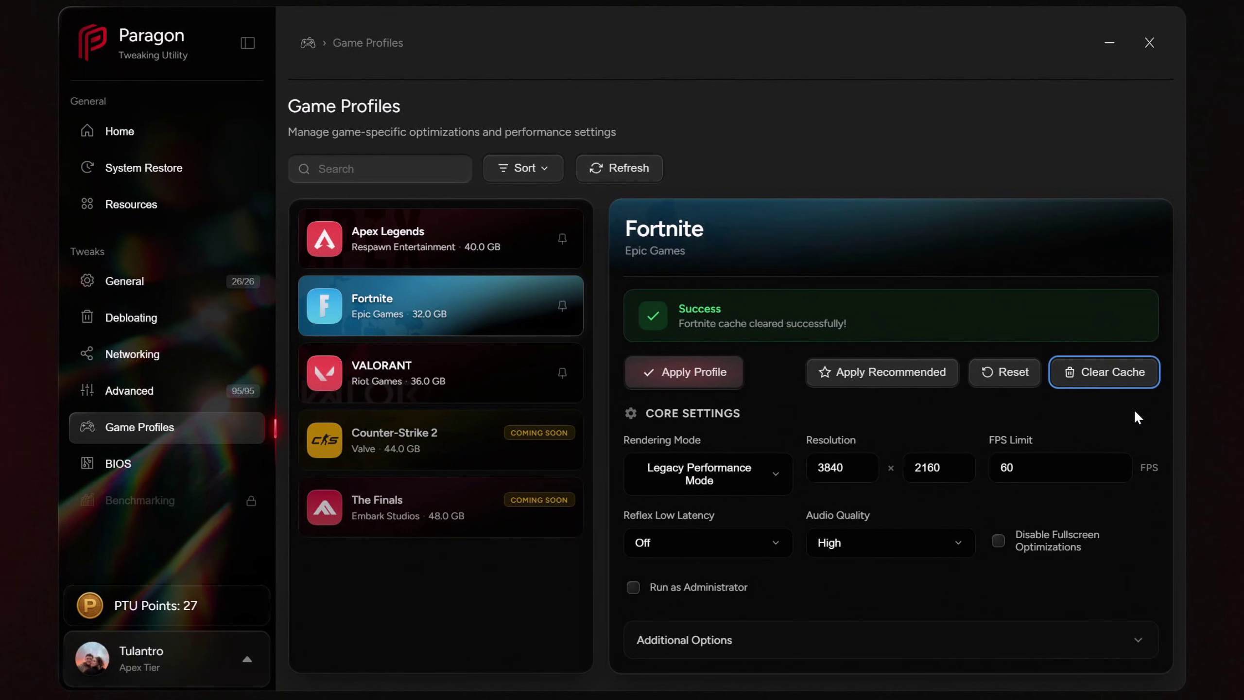
{"action": "left_click", "coordinate": [928, 380]}
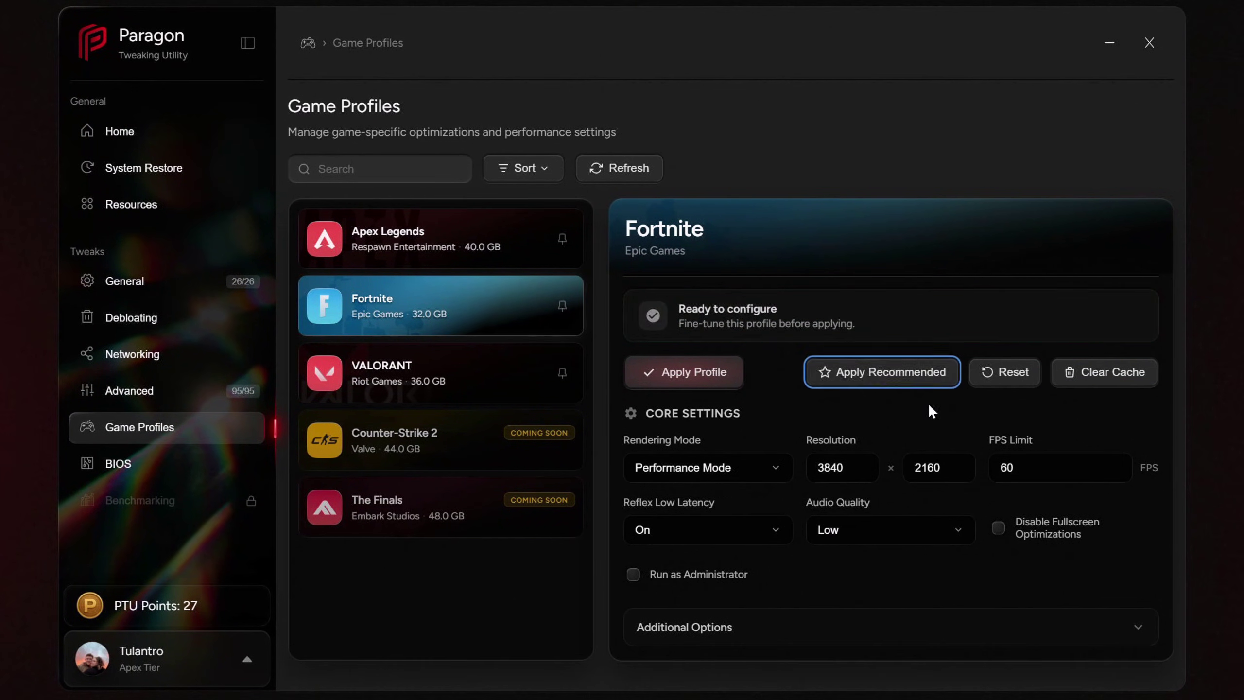
{"action": "left_click", "coordinate": [916, 381]}
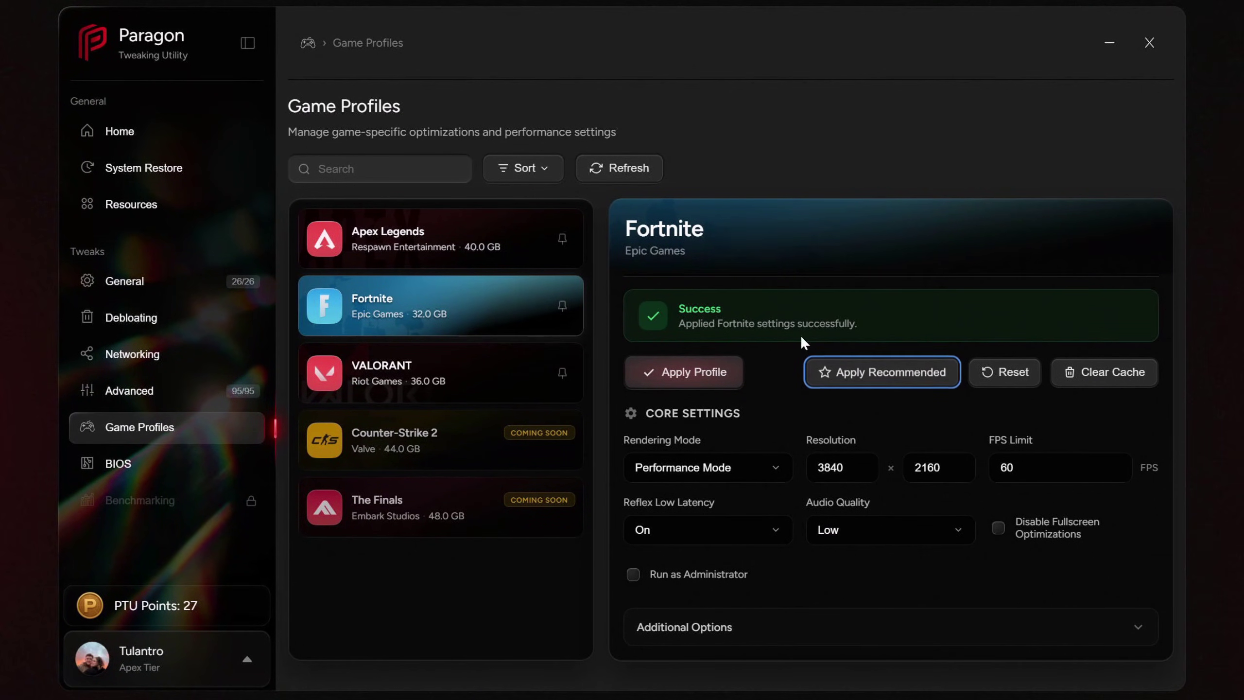
{"action": "left_click", "coordinate": [472, 240]}
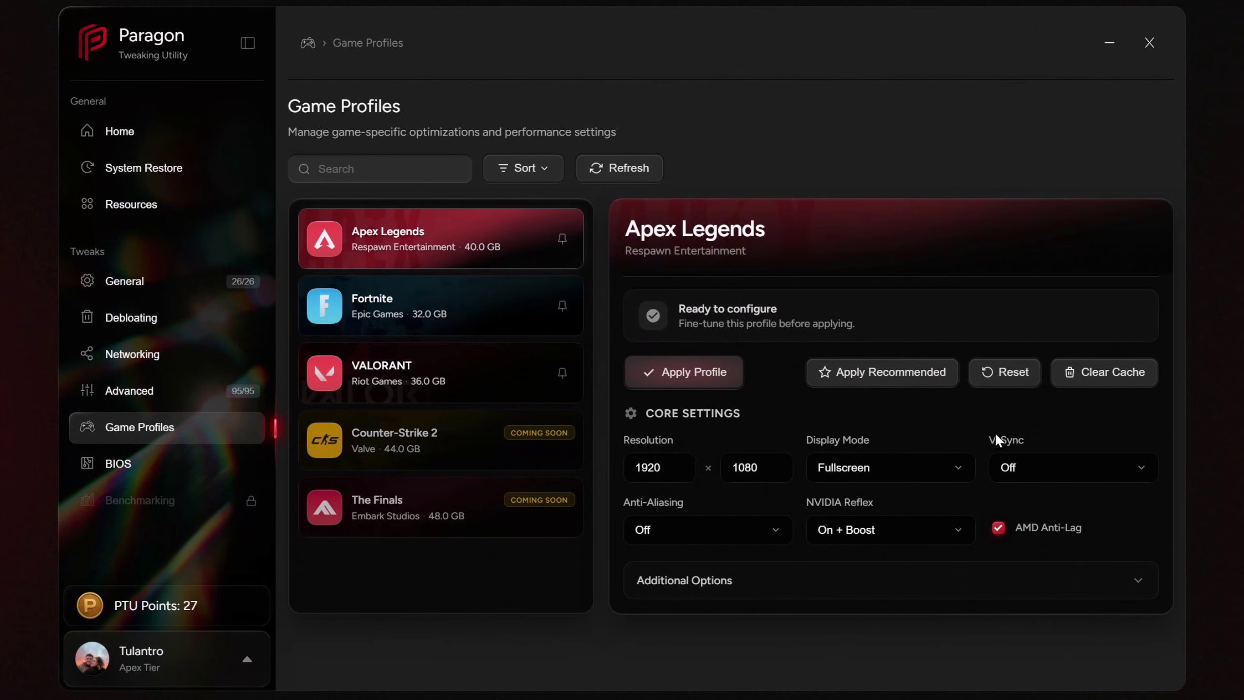
{"action": "left_click", "coordinate": [562, 306]}
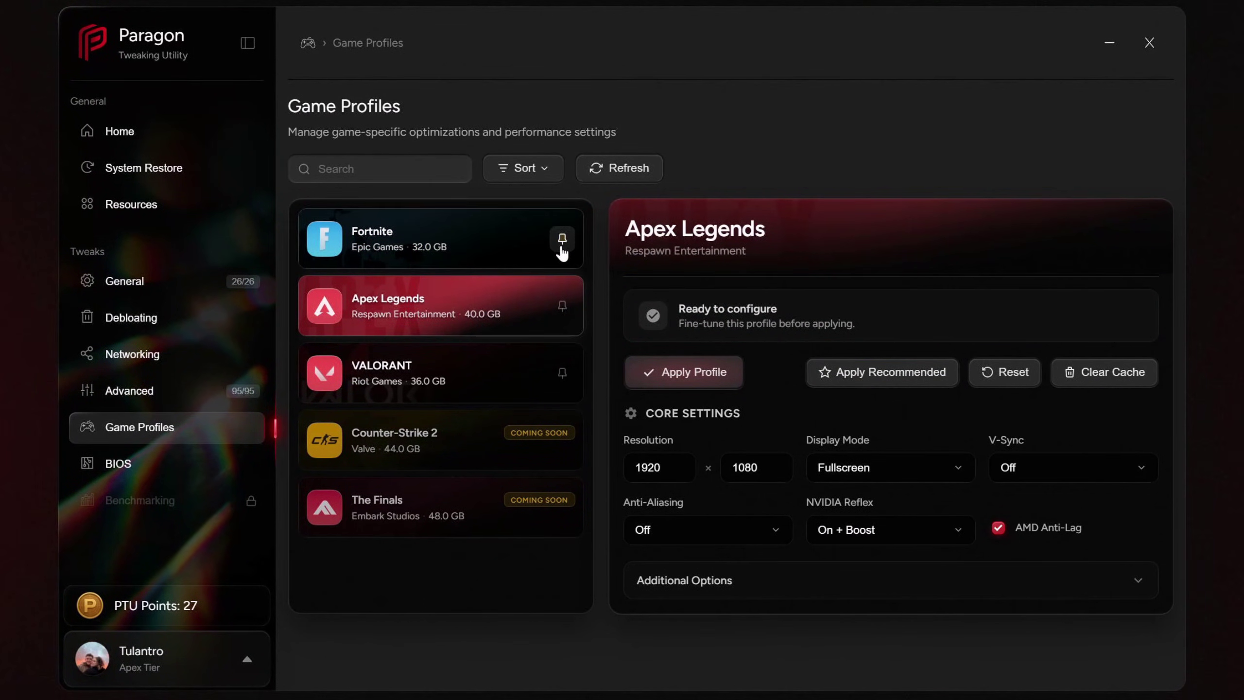
- Unpin Fortnite and view PTU Points, showing a 0 PTU balance
{"action": "left_click", "coordinate": [562, 244]}
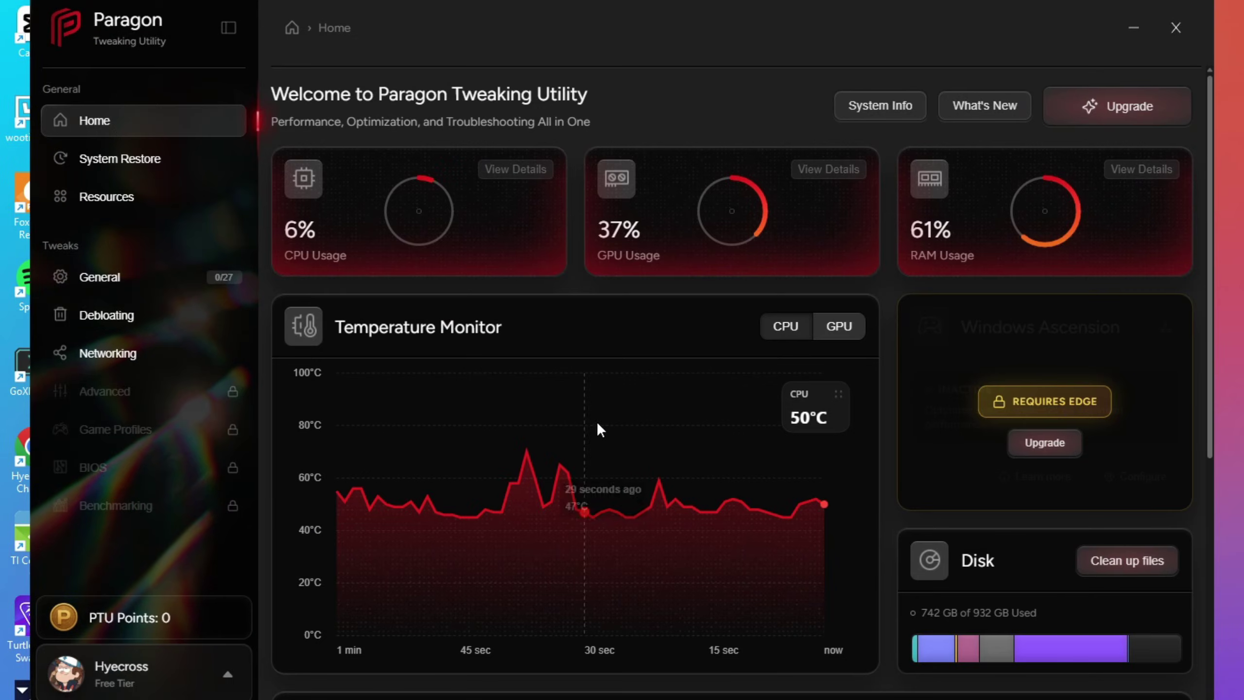
{"action": "left_click", "coordinate": [158, 613]}
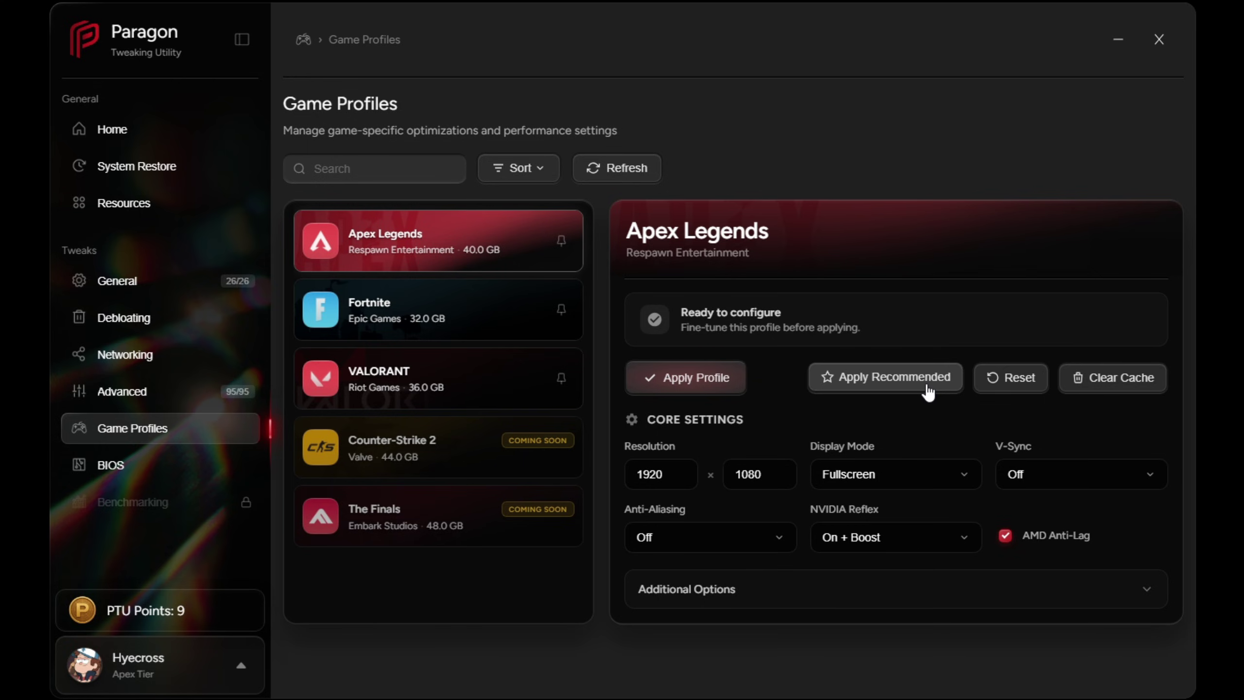
- Apply the recommended Apex Legends settings, then load the BIOS Settings page for the ASUS ROG STRIX Z690-A
{"action": "left_click", "coordinate": [925, 385]}
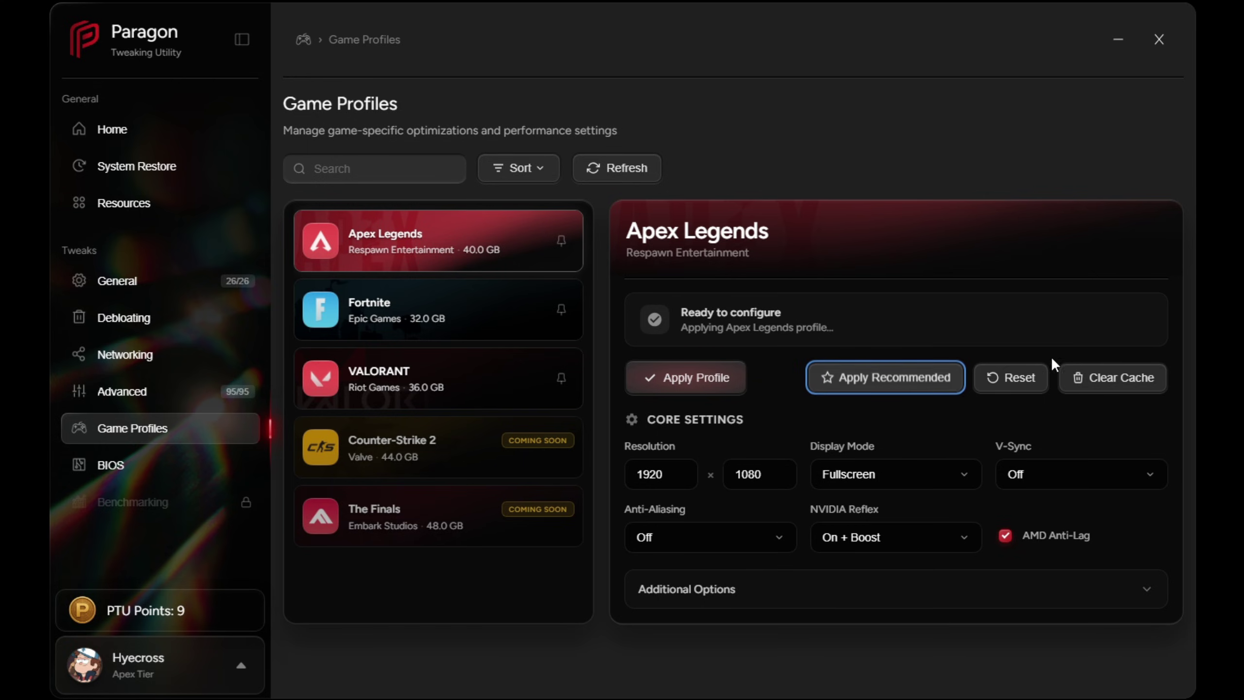
{"action": "left_click", "coordinate": [216, 464]}
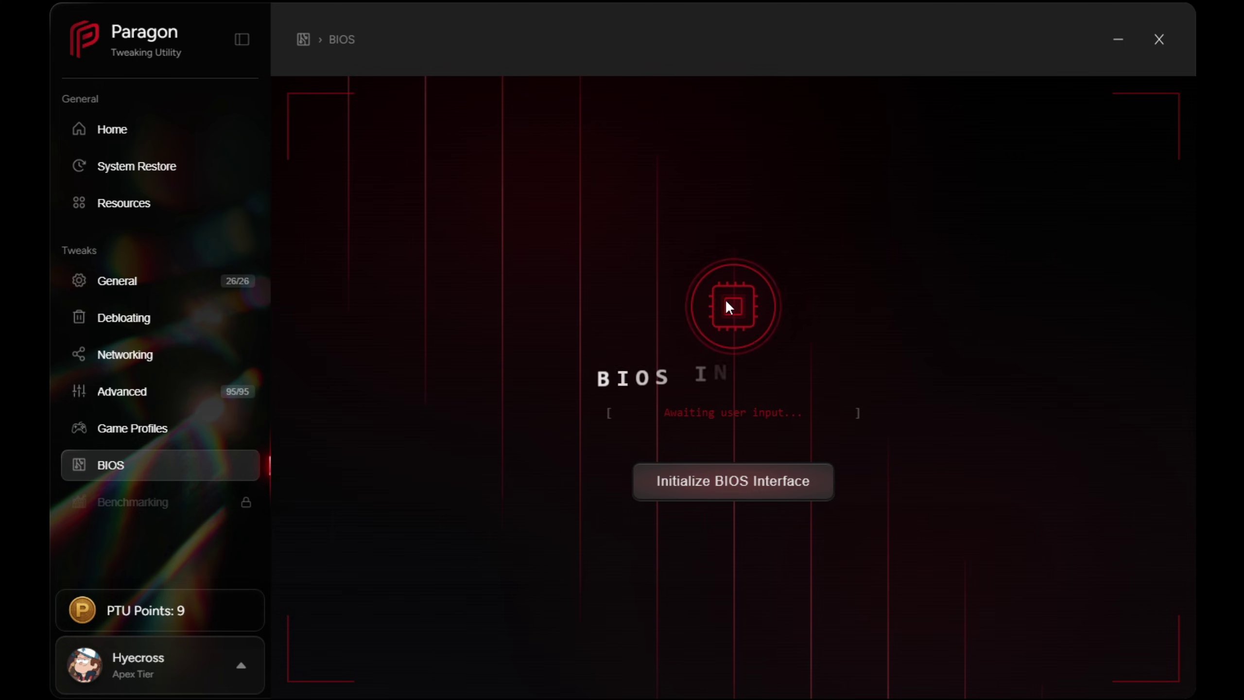
{"action": "left_click", "coordinate": [825, 494]}
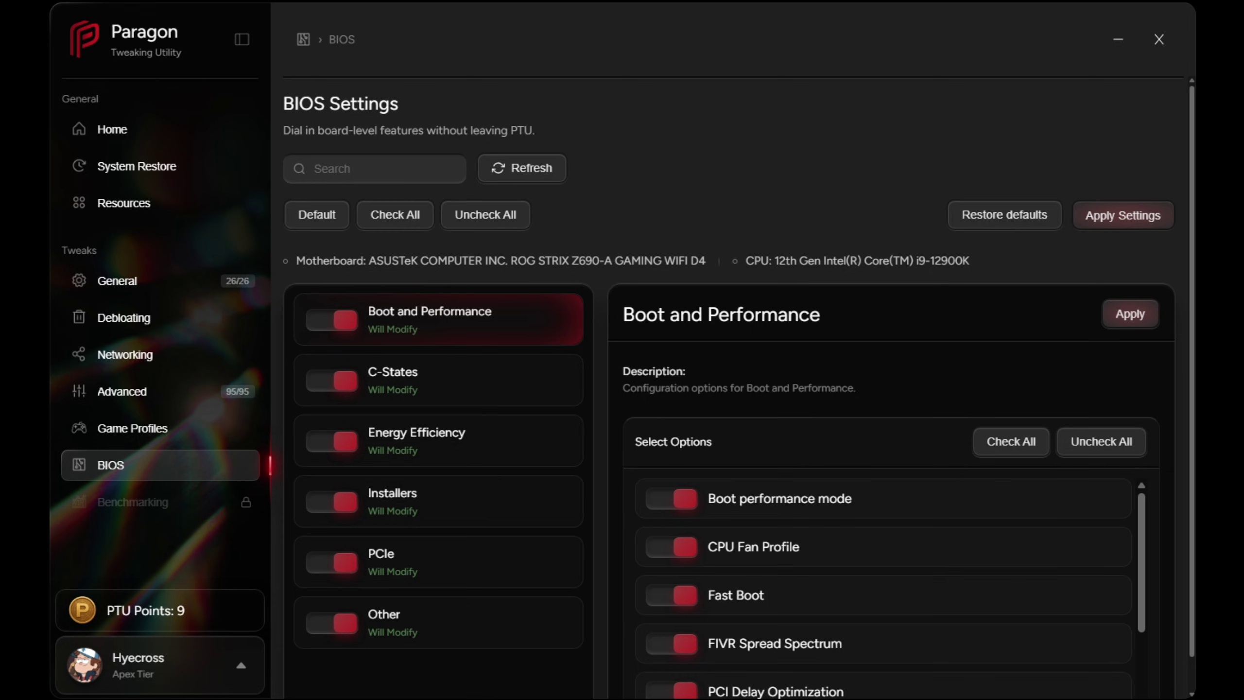
- Apply the chosen BIOS settings and postpone the required restart with Reboot Later
{"action": "left_click", "coordinate": [1116, 216]}
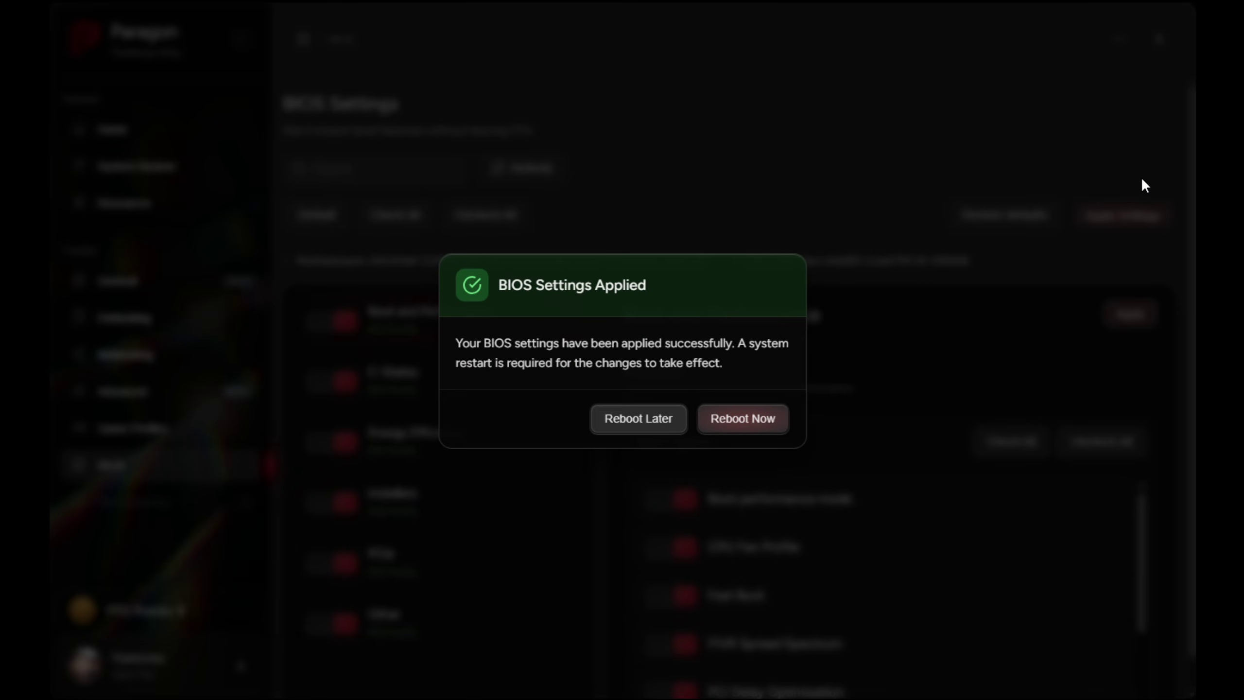
{"action": "left_click", "coordinate": [641, 419]}
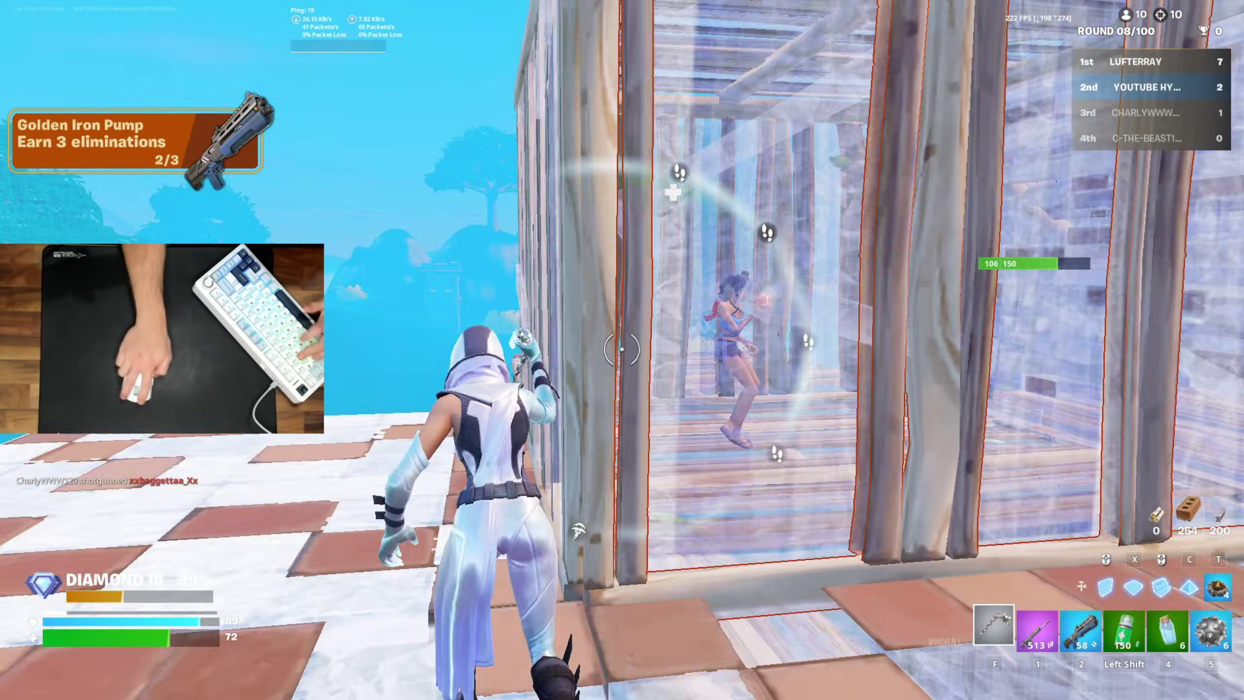
- Finish the opponent from behind an edited wall, then lay down wooden floor pieces
{"action": "key", "text": "g"}
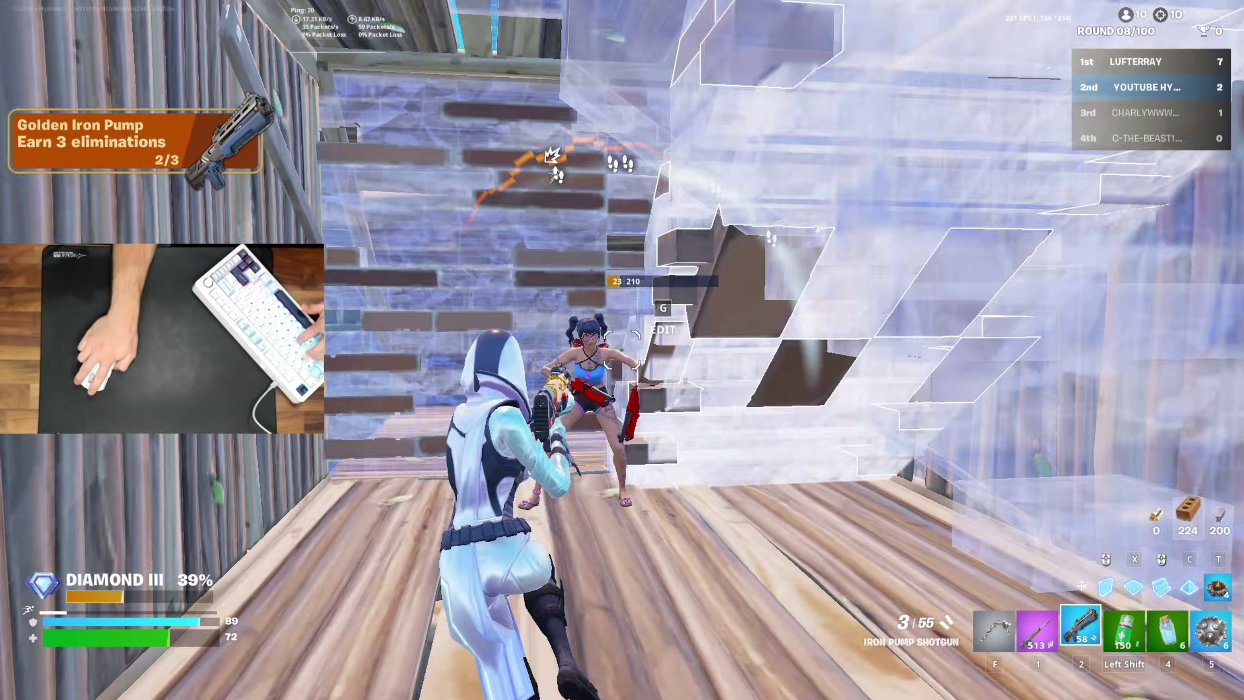
{"action": "left_click", "coordinate": [622, 350]}
{"action": "key", "text": "shift"}
{"action": "key", "text": "x"}
{"action": "left_click", "coordinate": [622, 350]}
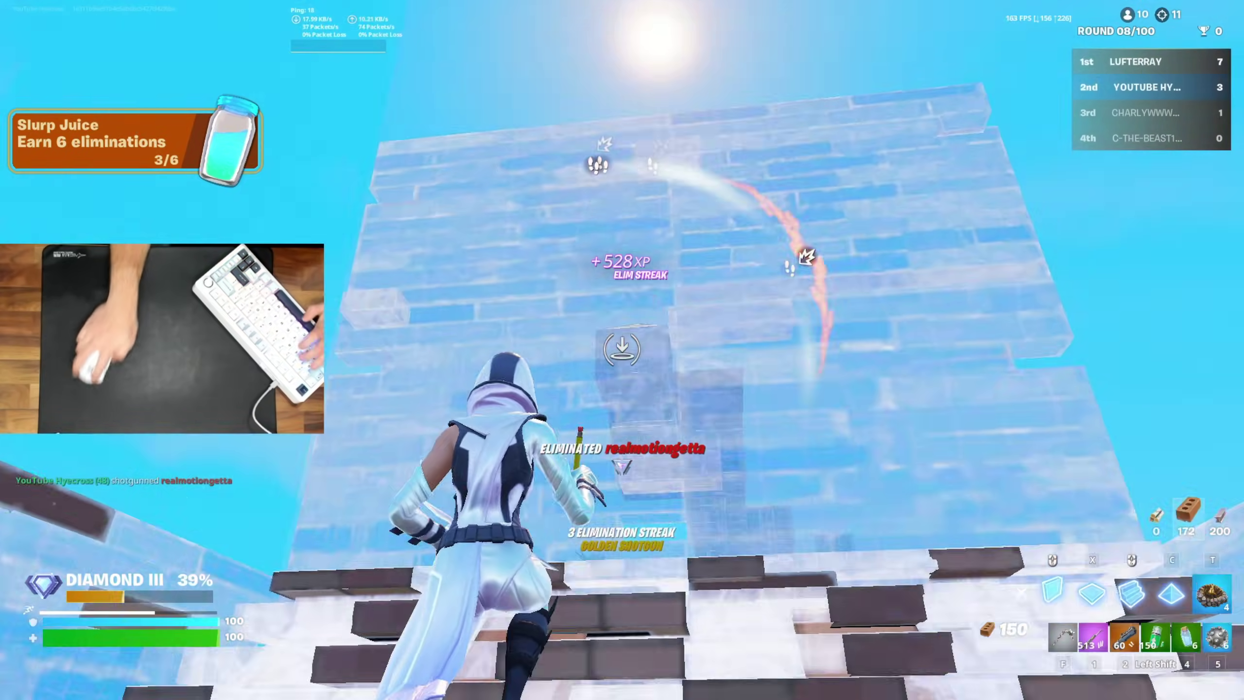
{"action": "left_click", "coordinate": [622, 350]}
{"action": "left_click", "coordinate": [622, 349]}
- Build walls, a cone and overhead brick pieces, then jump up onto them
{"action": "key", "text": "g"}
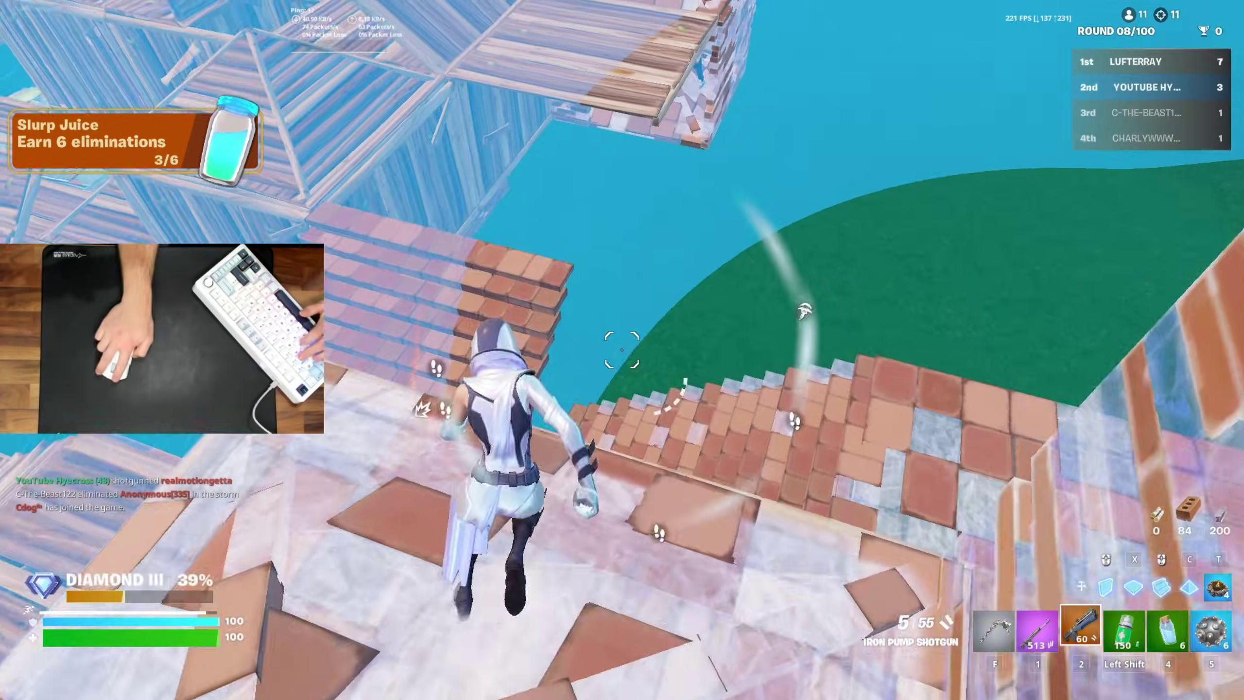
{"action": "left_click", "coordinate": [622, 350]}
{"action": "key", "text": "c"}
{"action": "left_click", "coordinate": [622, 349]}
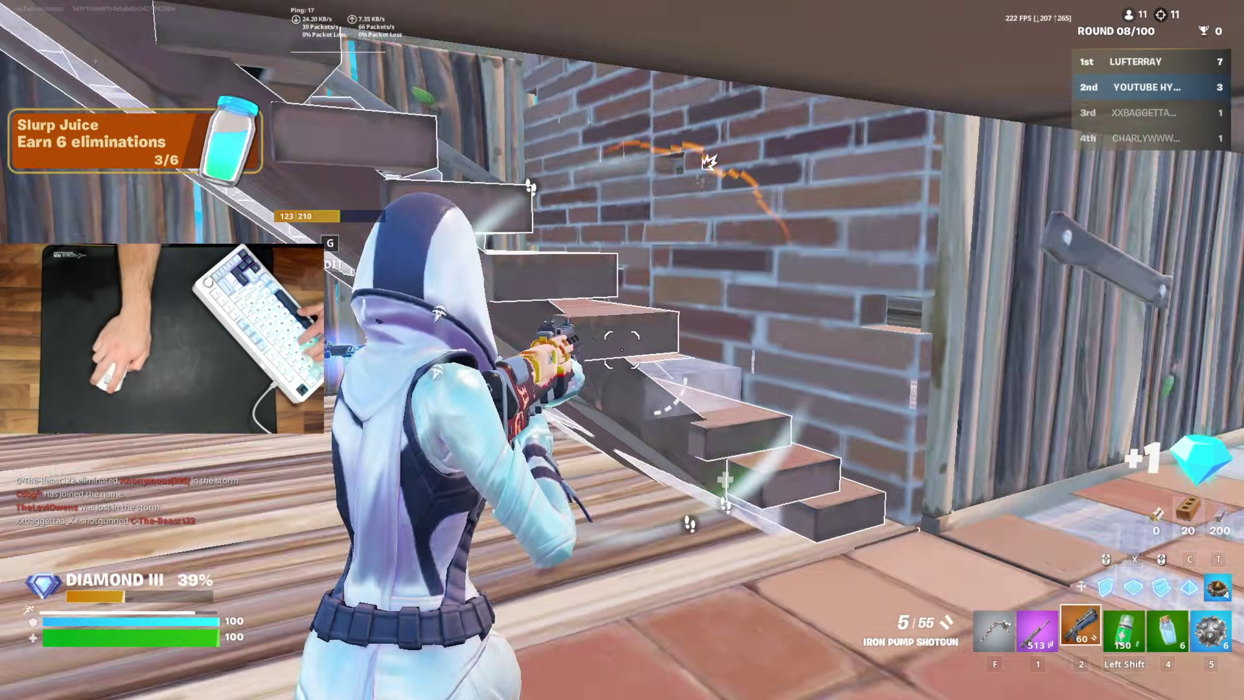
{"action": "left_click", "coordinate": [622, 350]}
{"action": "left_click", "coordinate": [622, 350]}
{"action": "key", "text": "space"}
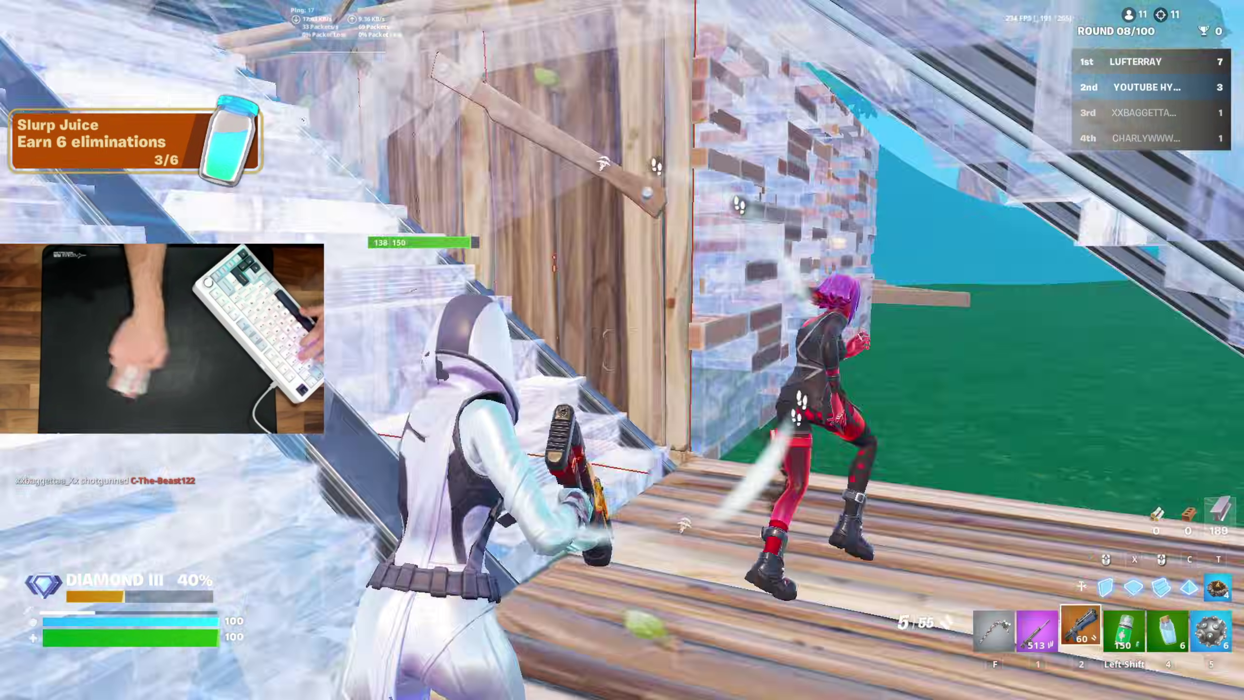
- Fire the shotgun, cycle through the purple rifle, Iron Pump and Twin Hammer Shotguns, and shoot again
{"action": "left_click", "coordinate": [622, 350]}
{"action": "key", "text": "1"}
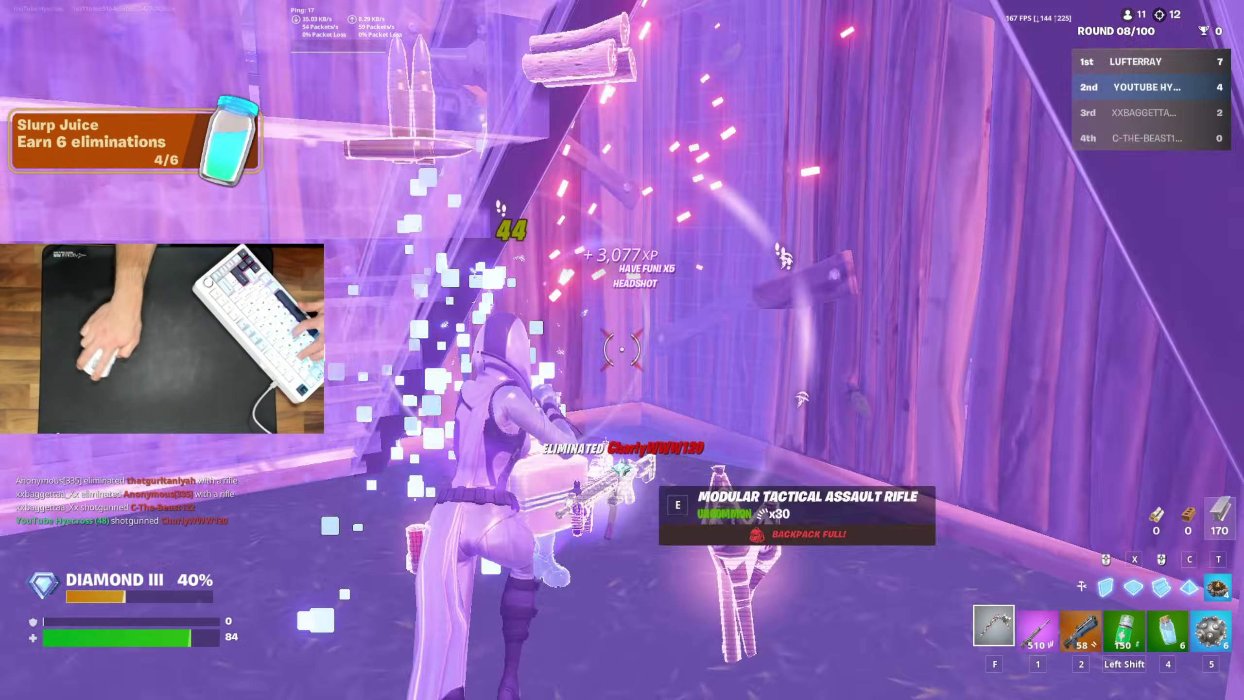
{"action": "key", "text": "2"}
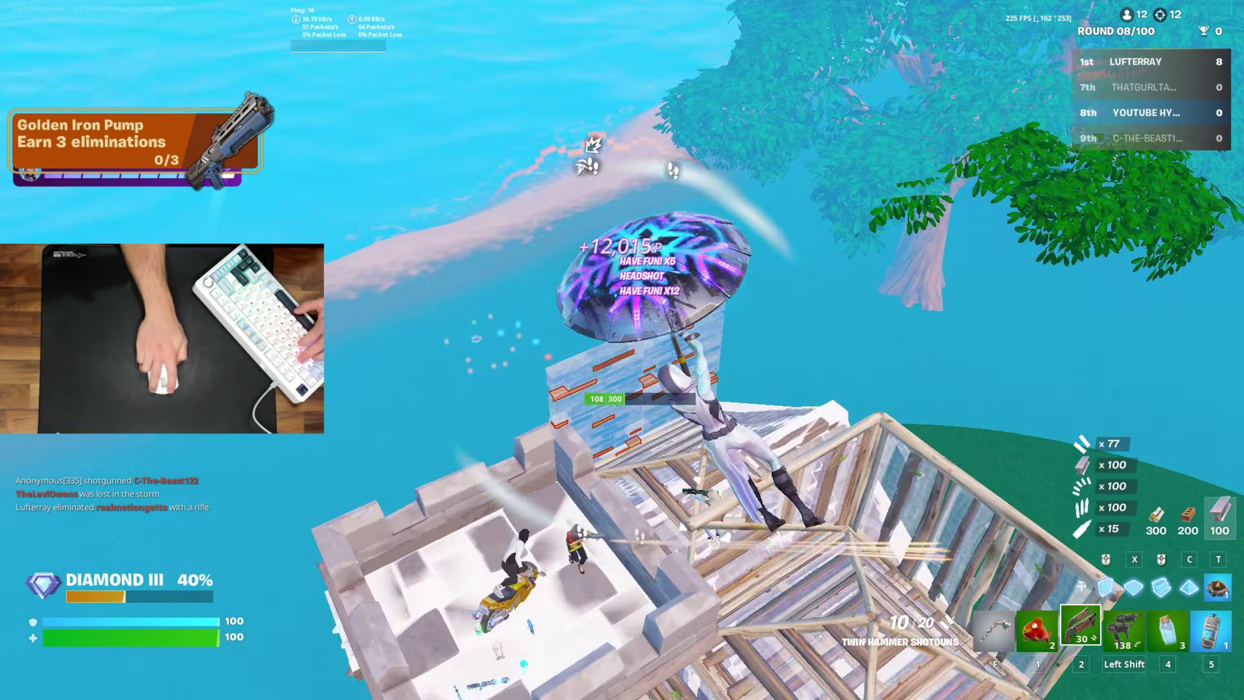
{"action": "key", "text": "c"}
{"action": "key", "text": "2"}
{"action": "left_click", "coordinate": [622, 350]}
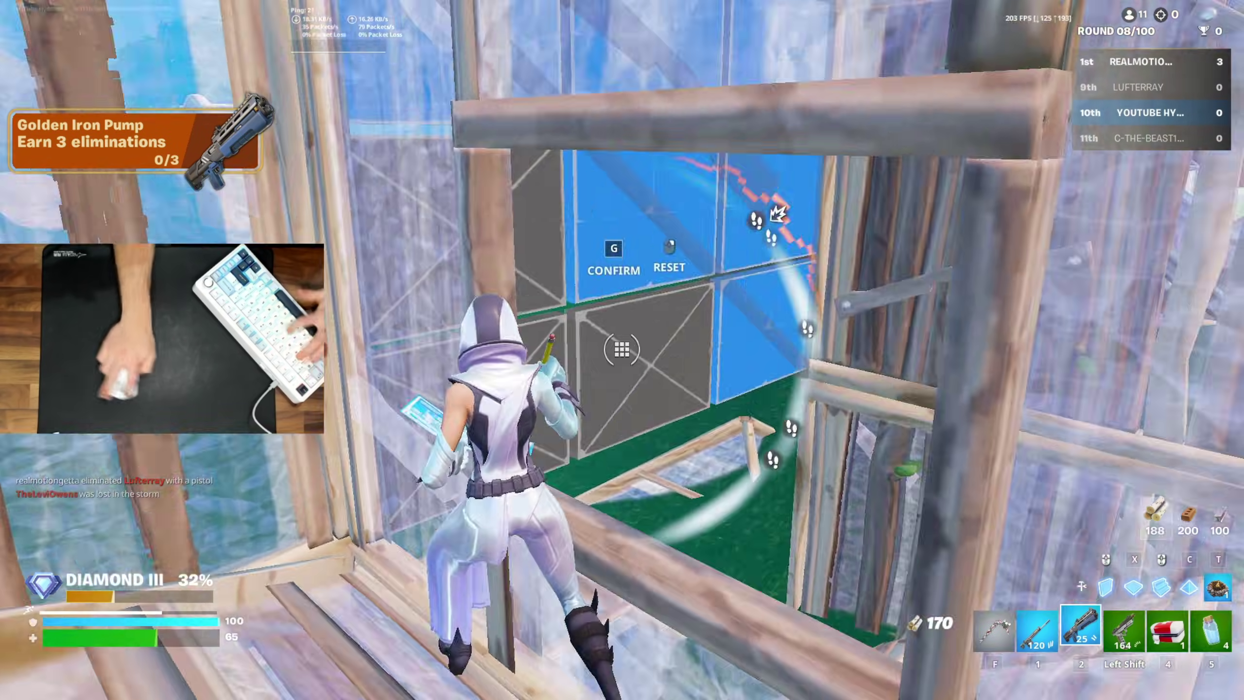
- Confirm the wall edit, ramp upward, and box into a wooden enclosure with a cone roof
{"action": "key", "text": "g"}
{"action": "key", "text": "g"}
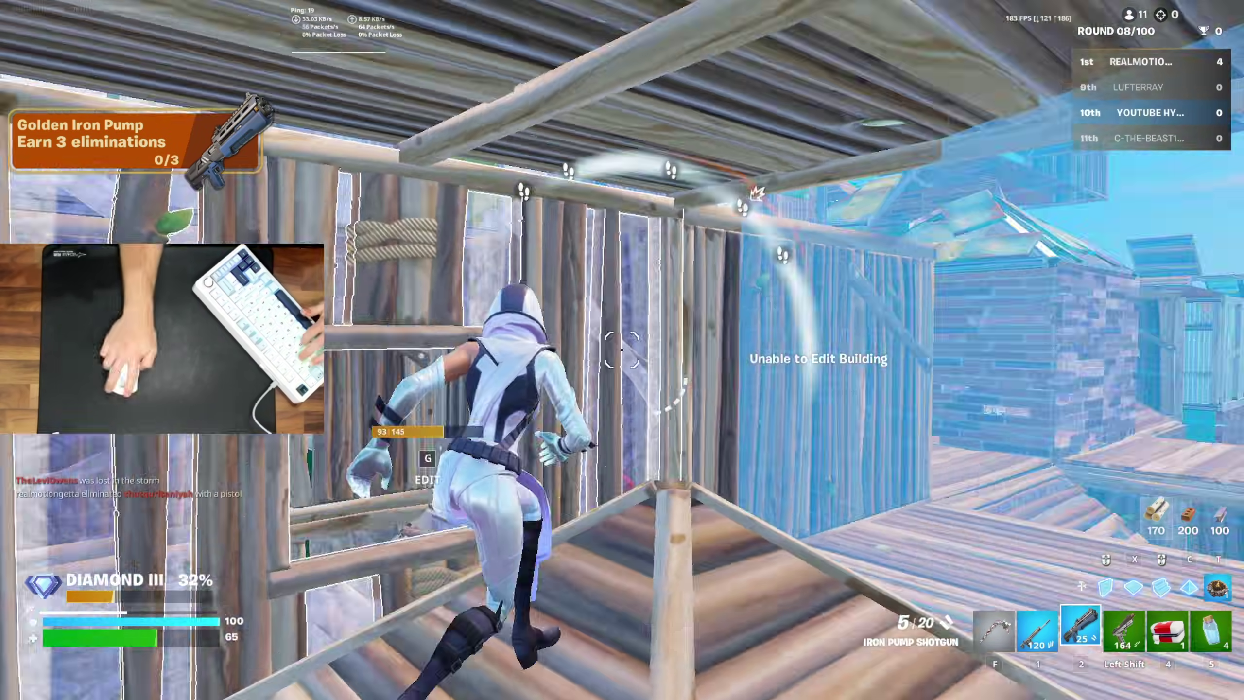
{"action": "left_click", "coordinate": [622, 350]}
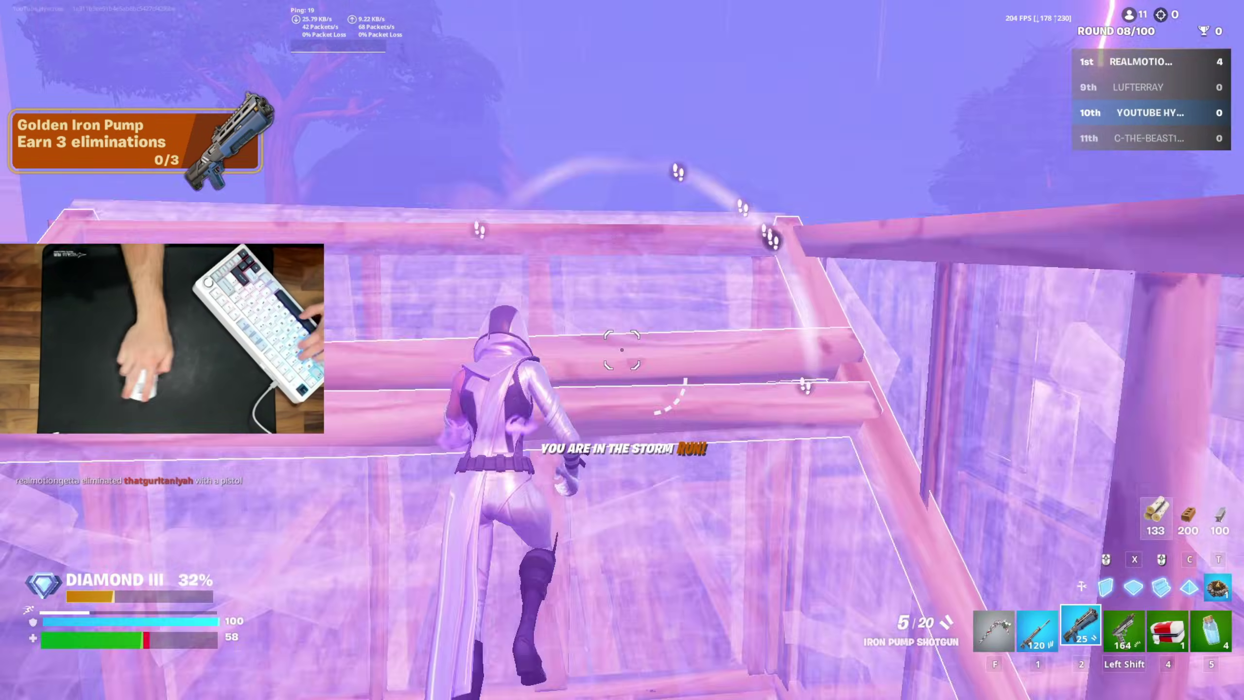
{"action": "left_click", "coordinate": [622, 350]}
{"action": "key", "text": "2"}
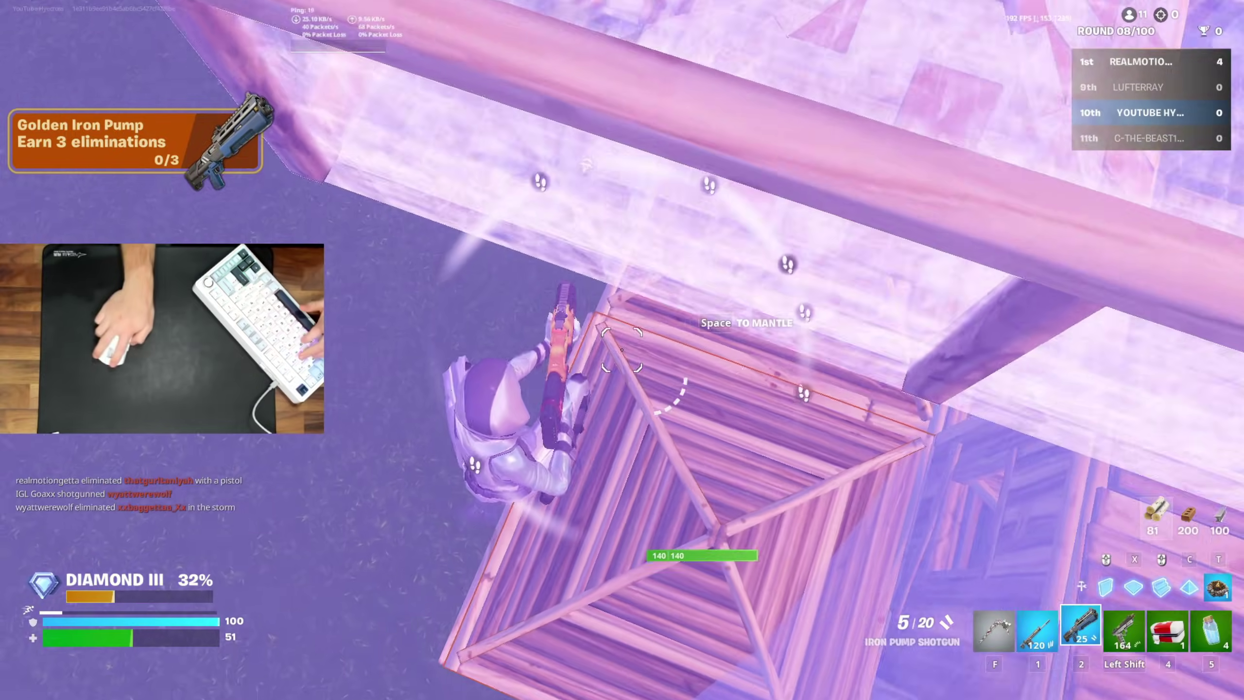
{"action": "left_click", "coordinate": [622, 350]}
{"action": "left_click", "coordinate": [622, 349]}
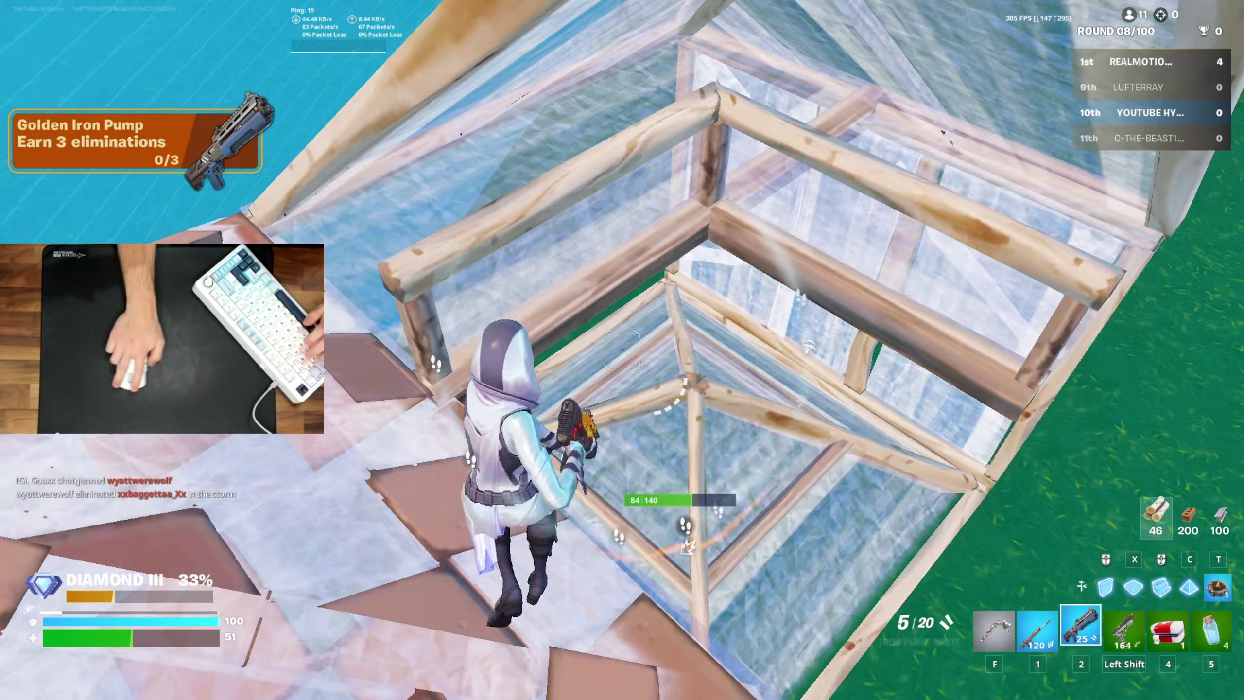
{"action": "left_click", "coordinate": [622, 350]}
- Place a floor and stair ramp, box up, and finish the opponent with the shotgun
{"action": "key", "text": "x"}
{"action": "left_click", "coordinate": [622, 350]}
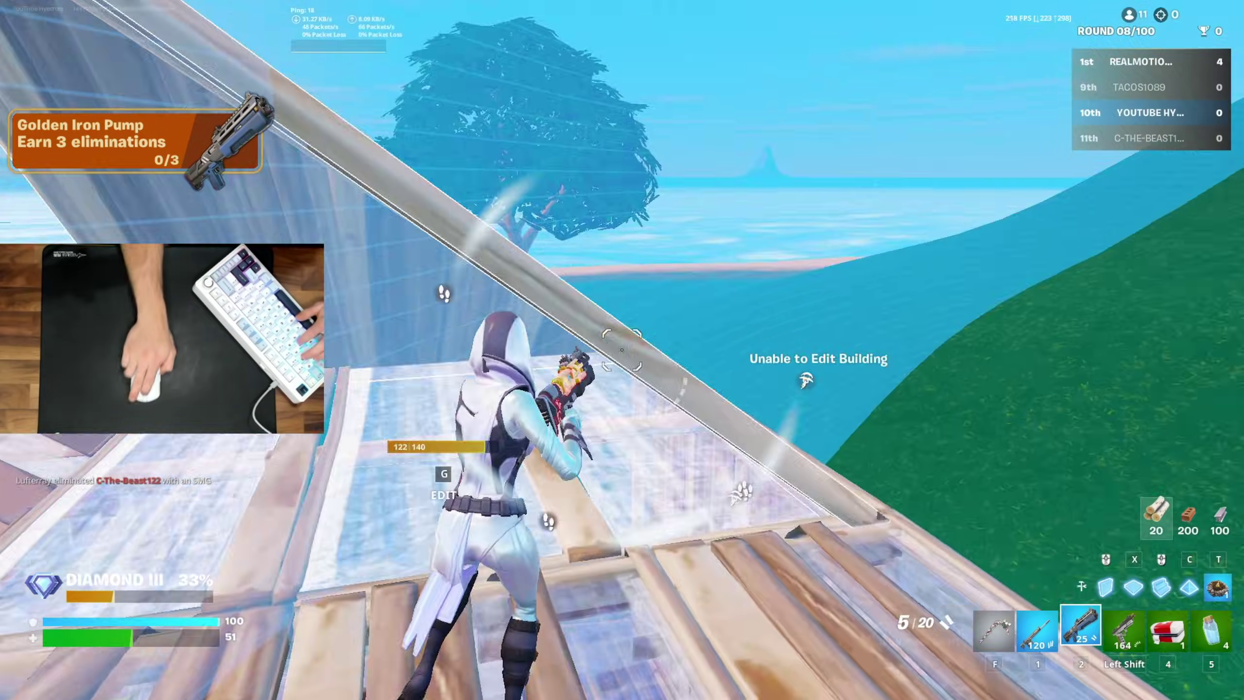
{"action": "key", "text": "x"}
{"action": "left_click", "coordinate": [622, 349]}
{"action": "left_click", "coordinate": [622, 350]}
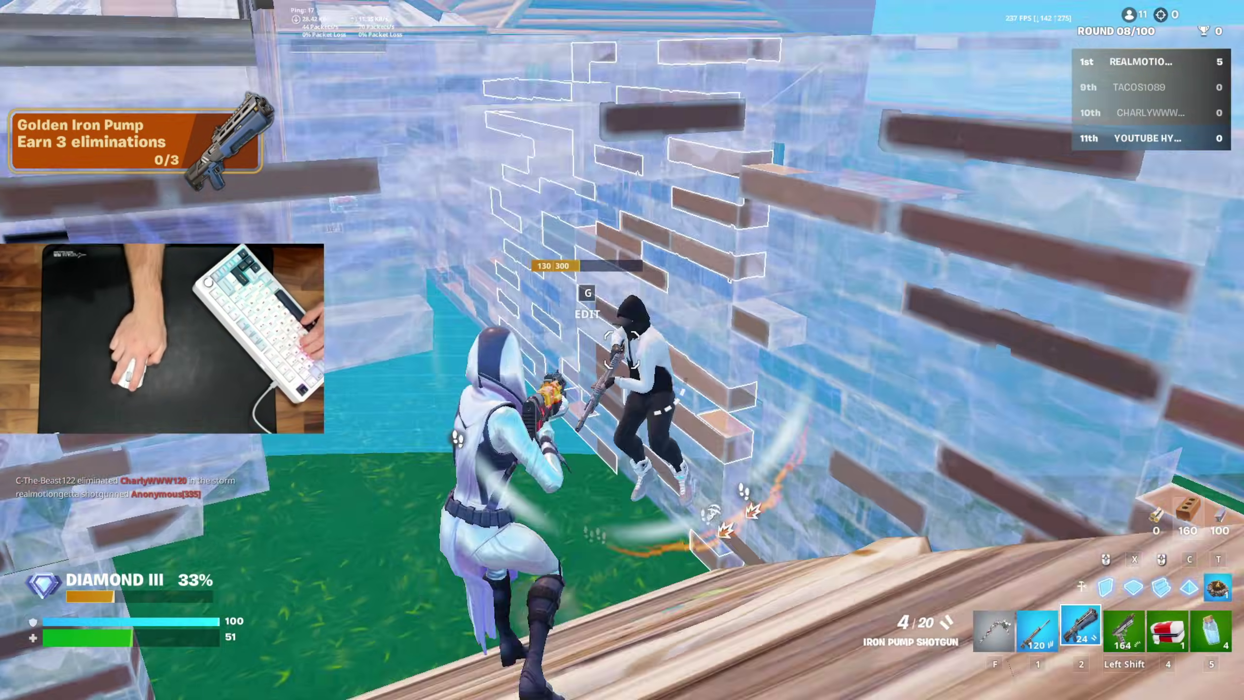
{"action": "left_click", "coordinate": [622, 350]}
{"action": "key", "text": "2"}
{"action": "left_click", "coordinate": [622, 350]}
- Build and edit brick walls and a floor around the player, then swap back to the shotgun
{"action": "key", "text": "x"}
{"action": "left_click", "coordinate": [622, 350]}
{"action": "left_click", "coordinate": [622, 350]}
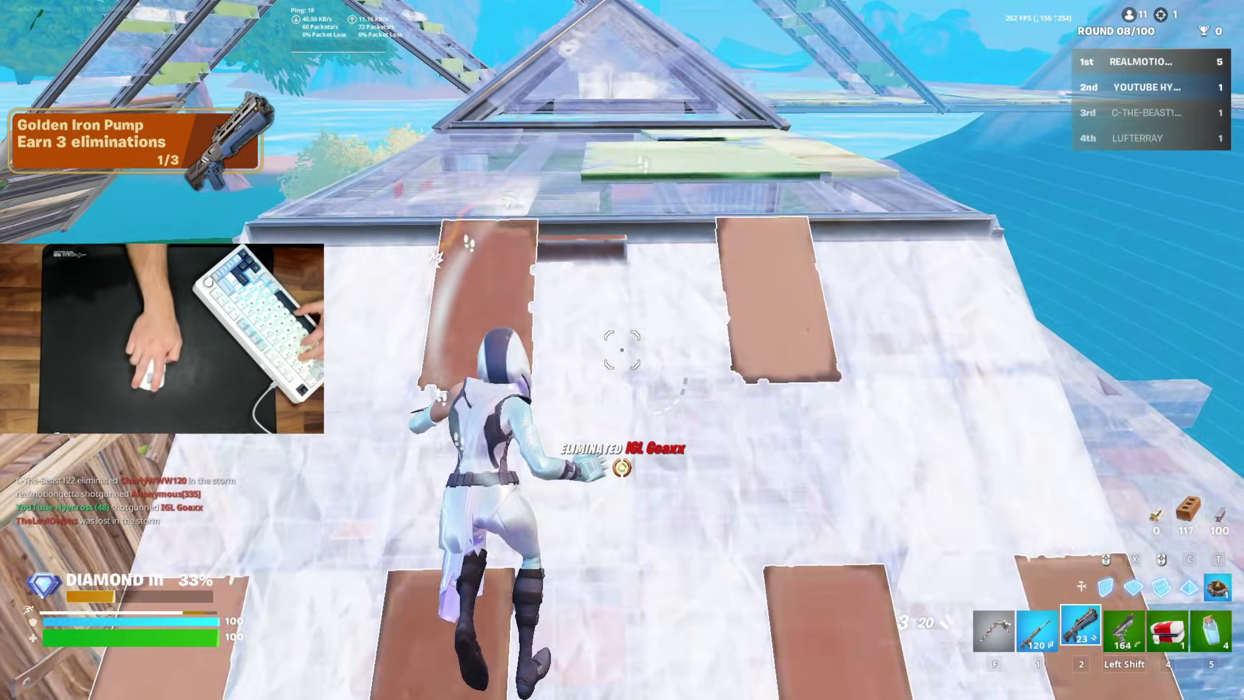
{"action": "key", "text": "g"}
{"action": "left_click", "coordinate": [622, 349]}
{"action": "left_click", "coordinate": [622, 350]}
{"action": "left_click", "coordinate": [622, 350]}
{"action": "key", "text": "2"}
- Surround the player with more brick walls and metal pieces for cover
{"action": "key", "text": "x"}
{"action": "left_click", "coordinate": [622, 350]}
{"action": "left_click", "coordinate": [622, 350]}
{"action": "left_click", "coordinate": [622, 350]}
{"action": "left_click", "coordinate": [622, 350]}
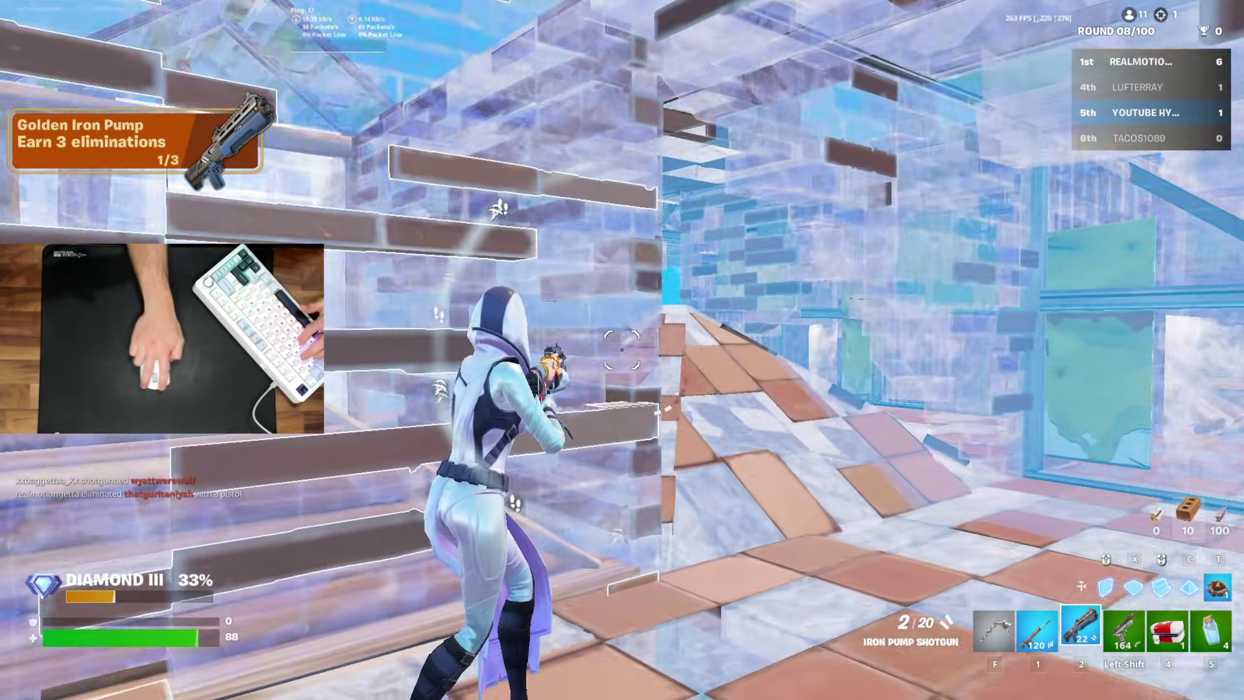
{"action": "key", "text": "x"}
{"action": "left_click", "coordinate": [622, 349]}
{"action": "left_click", "coordinate": [622, 350]}
{"action": "left_click", "coordinate": [622, 350]}
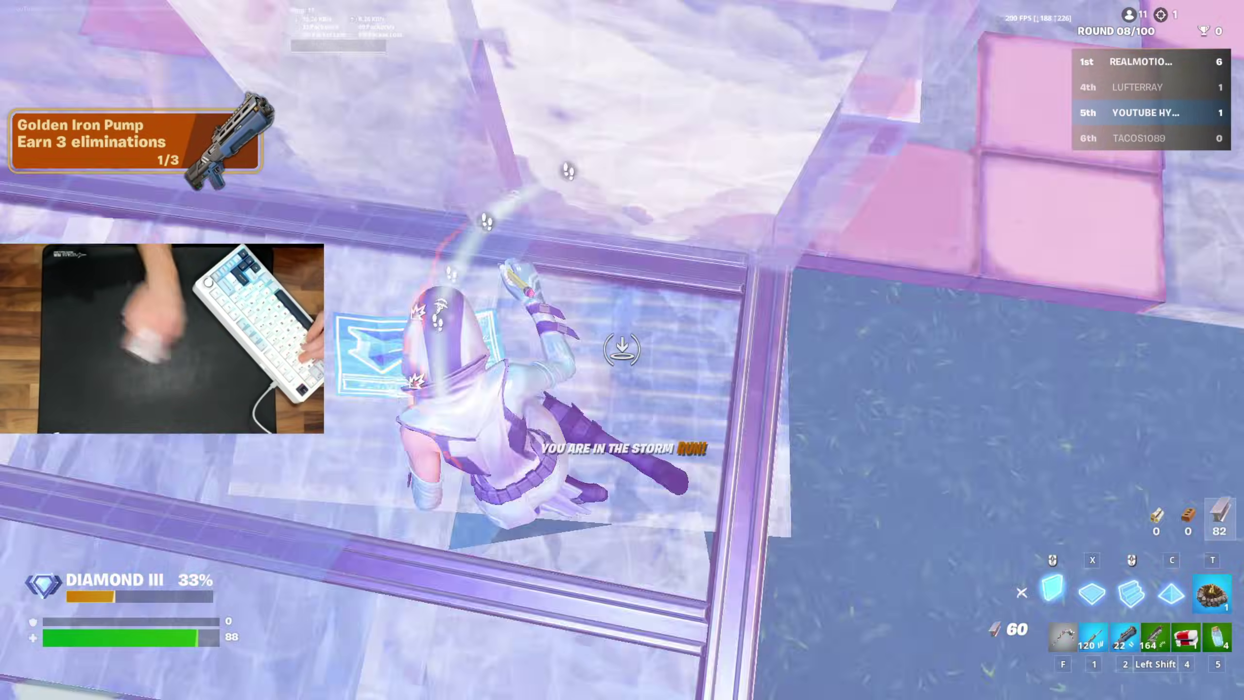